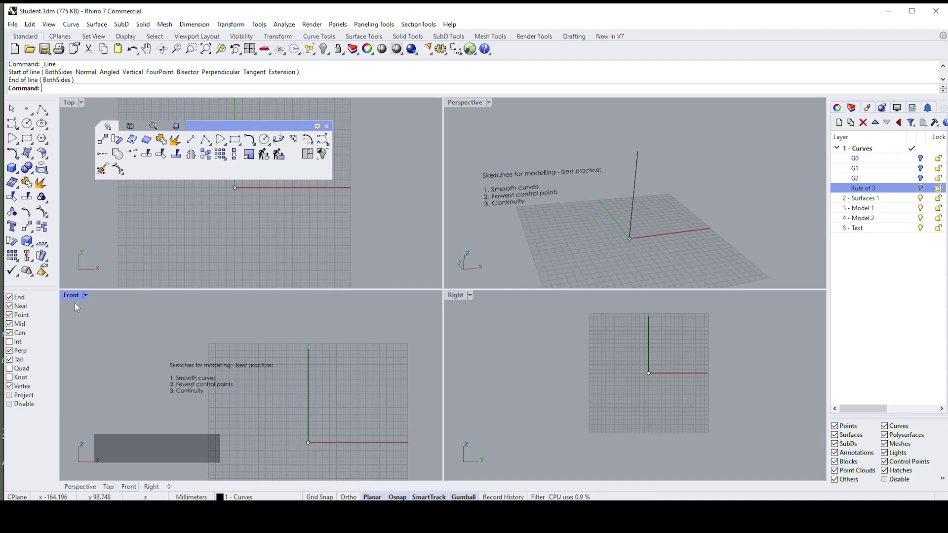
- Maximize the Front view and sketch a degree-3, eleven-point S-shaped curve from the origin to about 70 mm up the vertical axis
{"action": "double_click", "coordinate": [72, 298]}
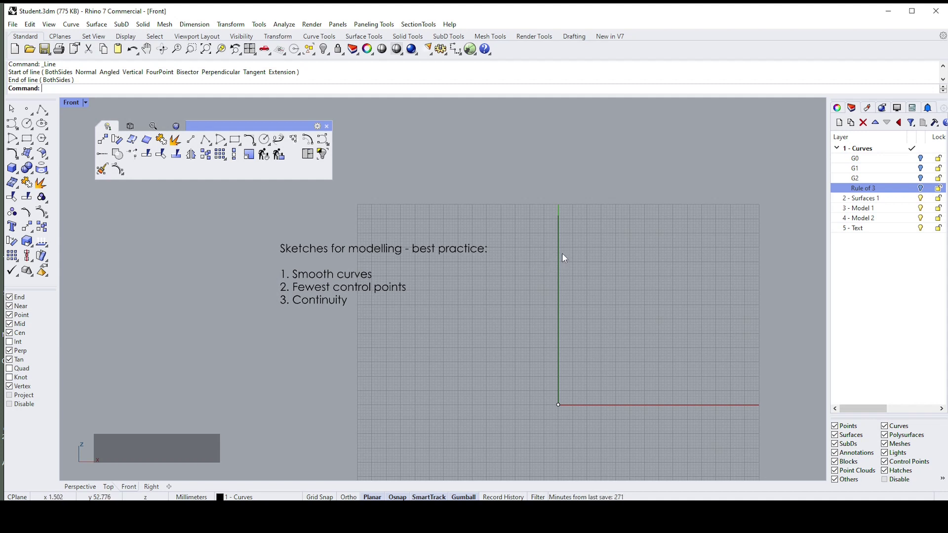
{"action": "left_click", "coordinate": [325, 143]}
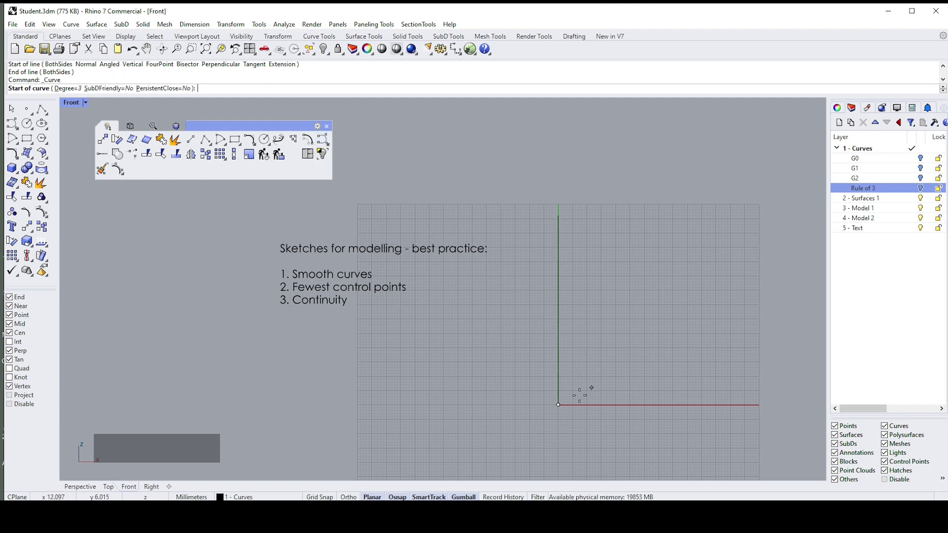
{"action": "left_click", "coordinate": [559, 406]}
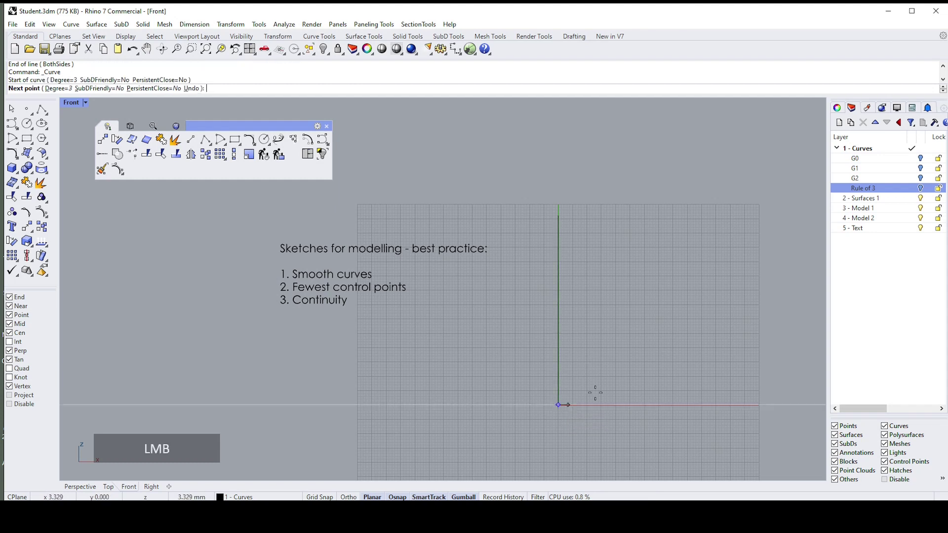
{"action": "left_click", "coordinate": [612, 374]}
{"action": "left_click", "coordinate": [614, 338]}
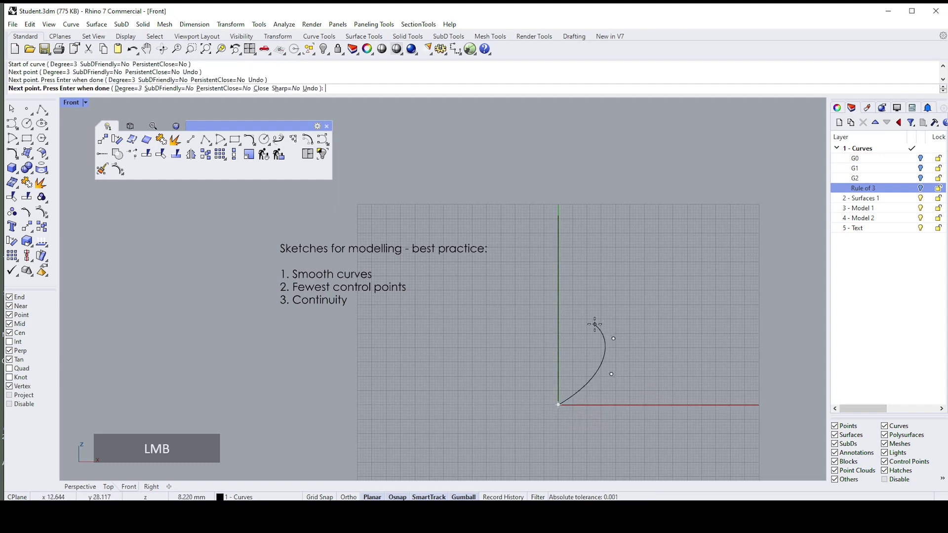
{"action": "left_click", "coordinate": [595, 324]}
{"action": "left_click", "coordinate": [528, 306]}
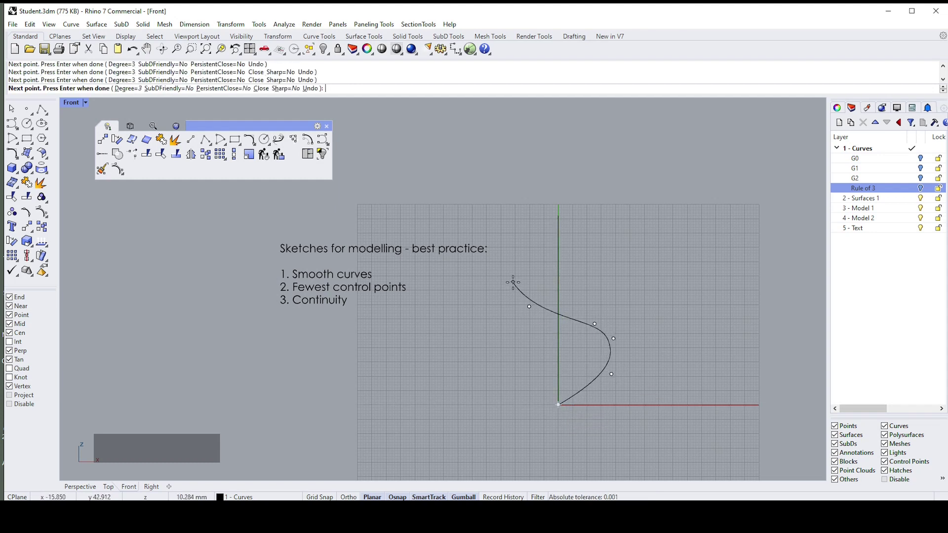
{"action": "left_click", "coordinate": [513, 282]}
{"action": "left_click", "coordinate": [518, 261]}
{"action": "left_click", "coordinate": [591, 252]}
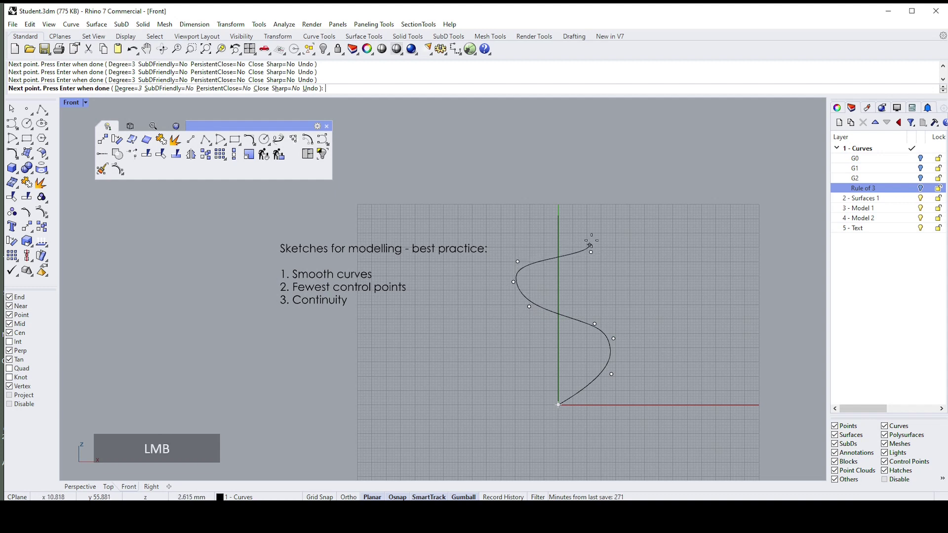
{"action": "left_click", "coordinate": [598, 228]}
{"action": "left_click", "coordinate": [588, 206]}
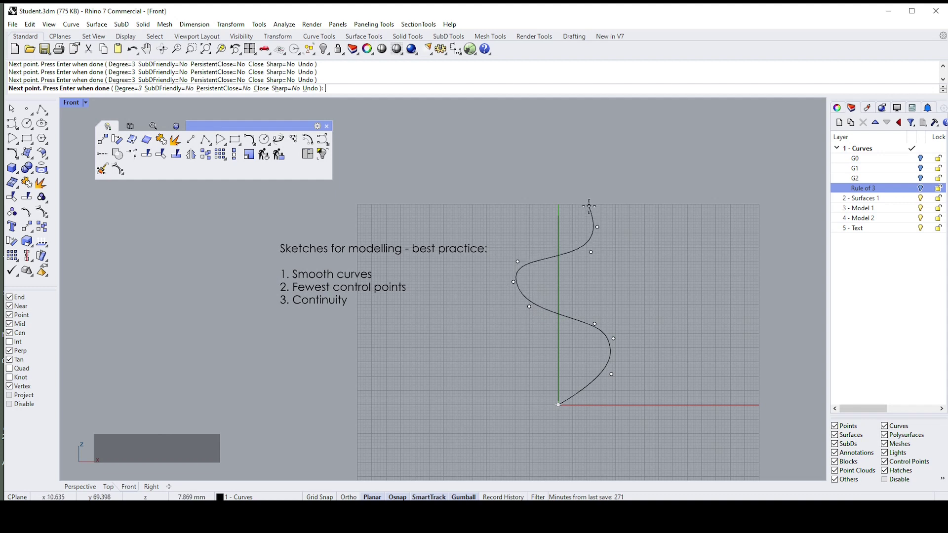
{"action": "left_click", "coordinate": [557, 205]}
{"action": "right_click", "coordinate": [558, 205]}
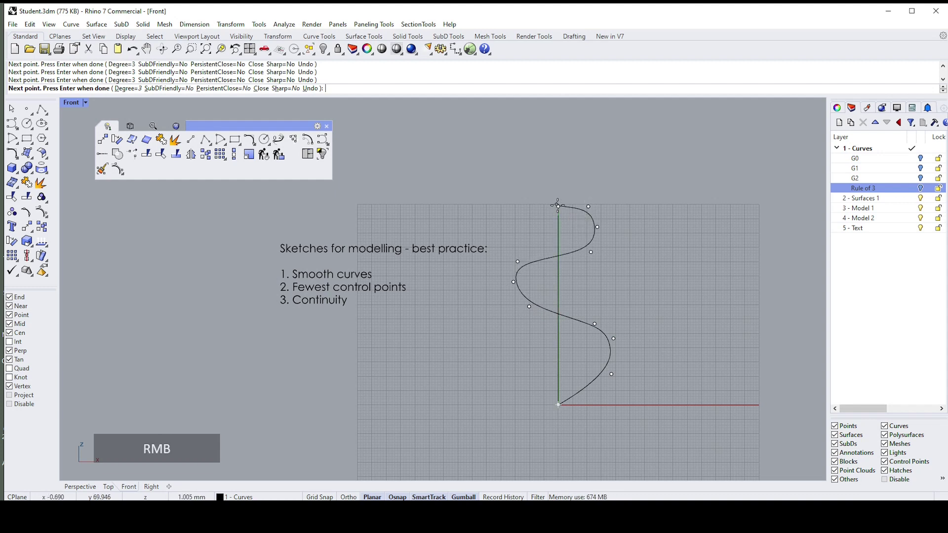
- Align the six control points of the curve's two right-hand bulges on one vertical line by scaling them horizontally to zero
{"action": "left_click", "coordinate": [594, 231]}
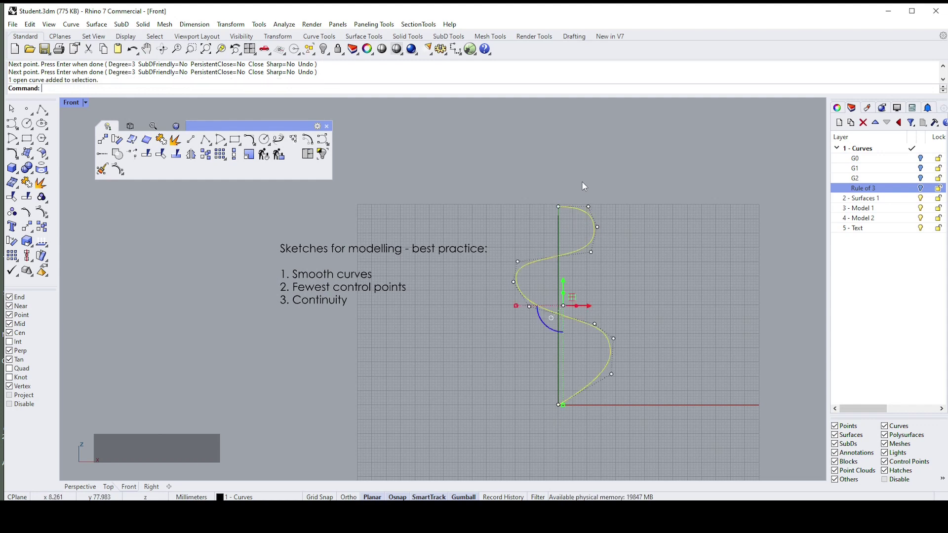
{"action": "left_click_drag", "start_coordinate": [578, 182], "coordinate": [624, 262]}
{"action": "left_click_drag", "start_coordinate": [592, 295], "coordinate": [621, 366], "text": "shift"}
{"action": "scroll", "coordinate": [614, 268], "scroll_direction": "up", "scroll_amount": 3}
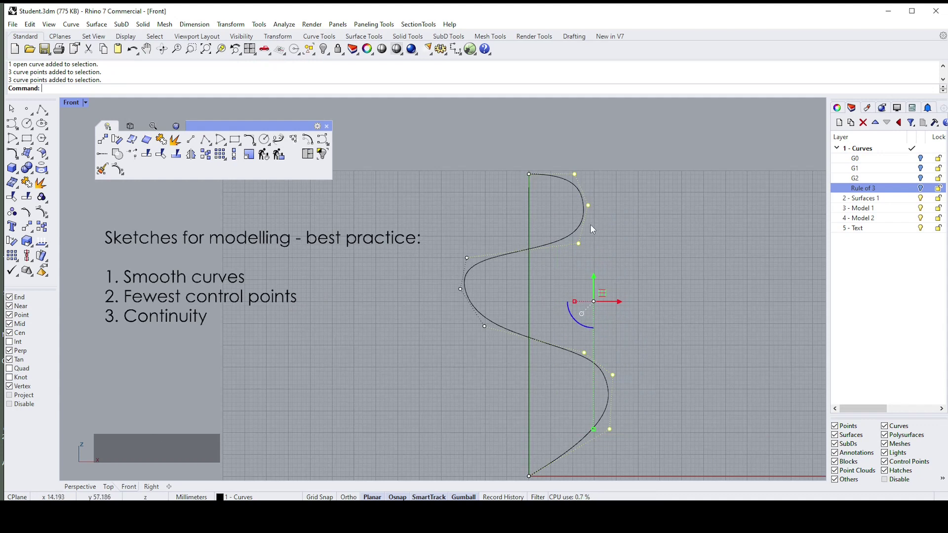
{"action": "scroll", "coordinate": [578, 255], "scroll_direction": "down", "scroll_amount": 1}
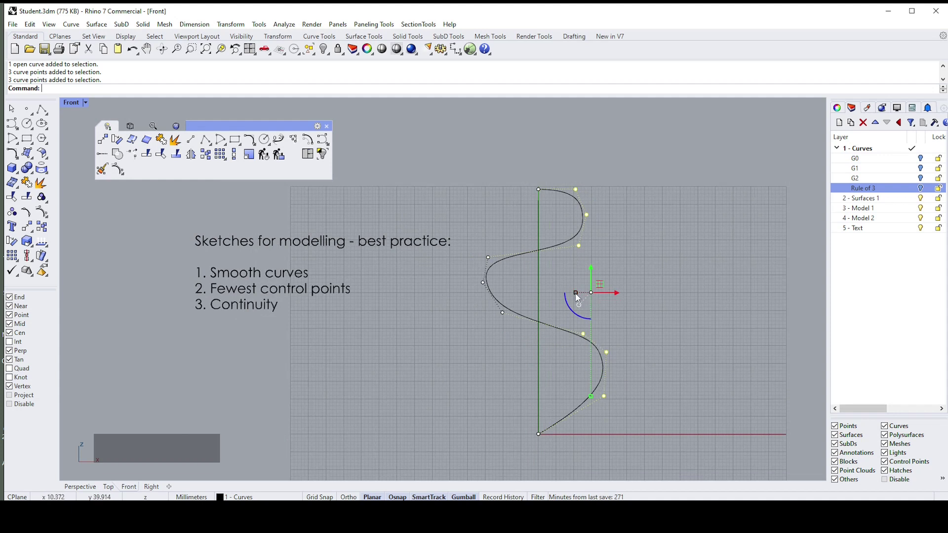
{"action": "left_click_drag", "start_coordinate": [576, 293], "coordinate": [592, 294]}
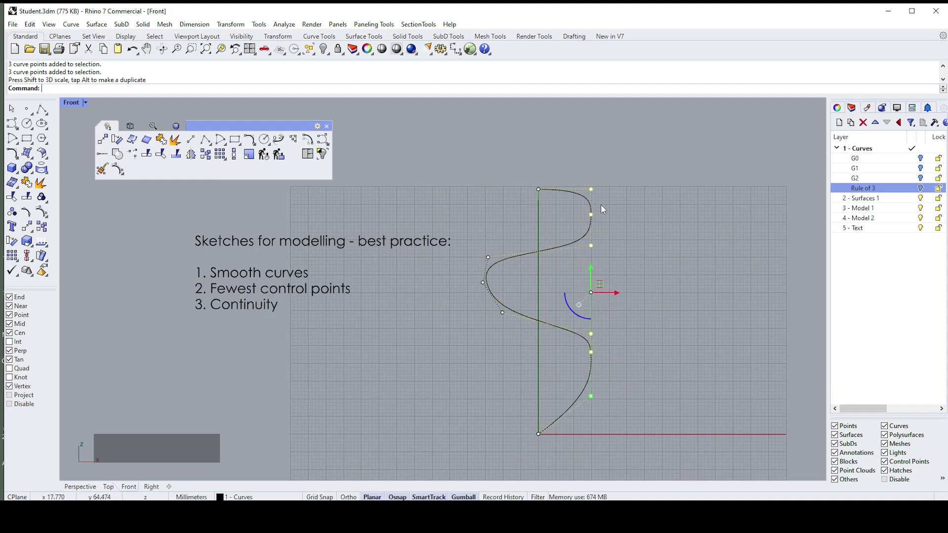
- Shift the outer control points of both right-hand bulges slightly inward, leaving each bulge's middle point in place
{"action": "left_click_drag", "start_coordinate": [581, 174], "coordinate": [601, 204]}
{"action": "left_click_drag", "start_coordinate": [571, 231], "coordinate": [611, 261], "text": "shift"}
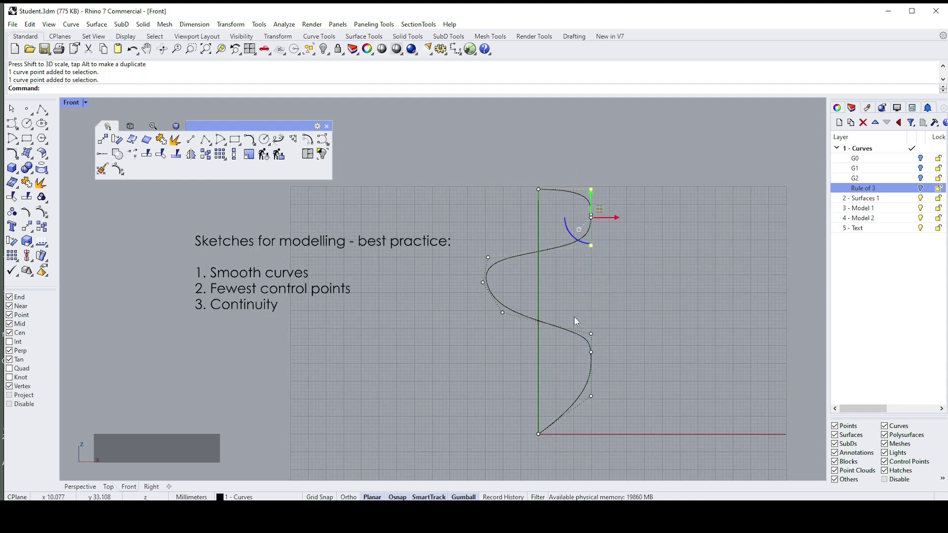
{"action": "left_click_drag", "start_coordinate": [574, 316], "coordinate": [608, 336], "text": "shift"}
{"action": "left_click_drag", "start_coordinate": [577, 385], "coordinate": [608, 404], "text": "shift"}
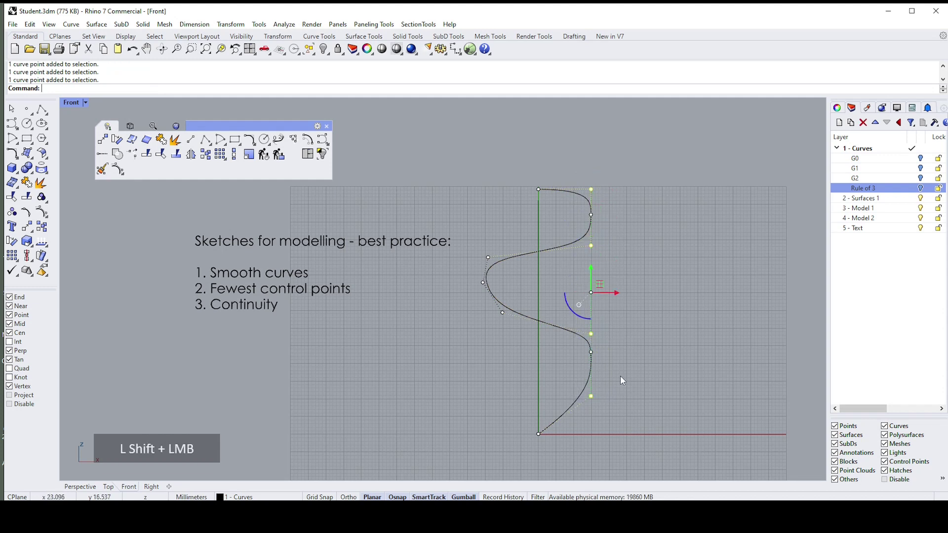
{"action": "left_click_drag", "start_coordinate": [616, 293], "coordinate": [604, 294]}
- Align the left bulge's three control points vertically and shift its two outer points inward toward the axis
{"action": "left_click_drag", "start_coordinate": [464, 253], "coordinate": [536, 343]}
{"action": "left_click_drag", "start_coordinate": [484, 286], "coordinate": [535, 293]}
{"action": "left_click", "coordinate": [493, 257]}
{"action": "left_click", "coordinate": [493, 312], "text": "shift"}
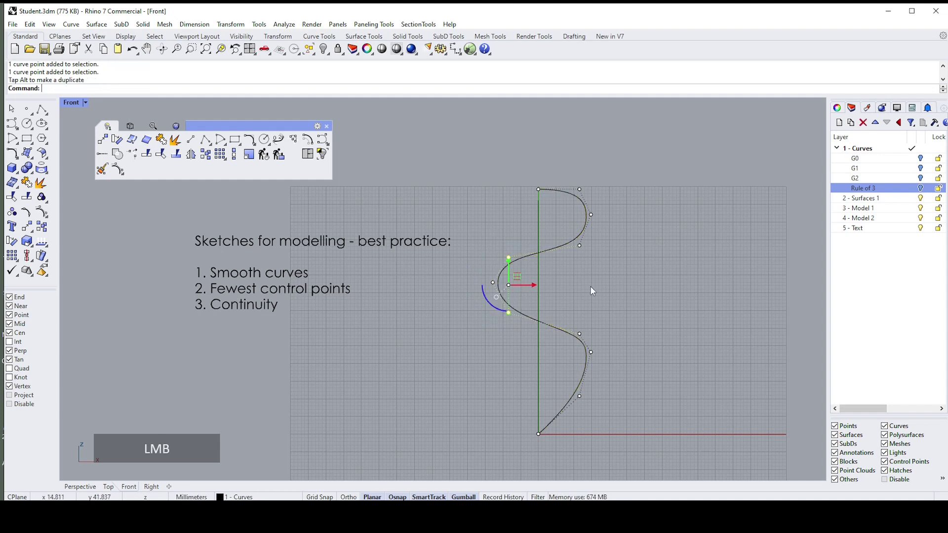
- Hide the control points and delete the S-shaped curve
{"action": "left_click", "coordinate": [569, 254]}
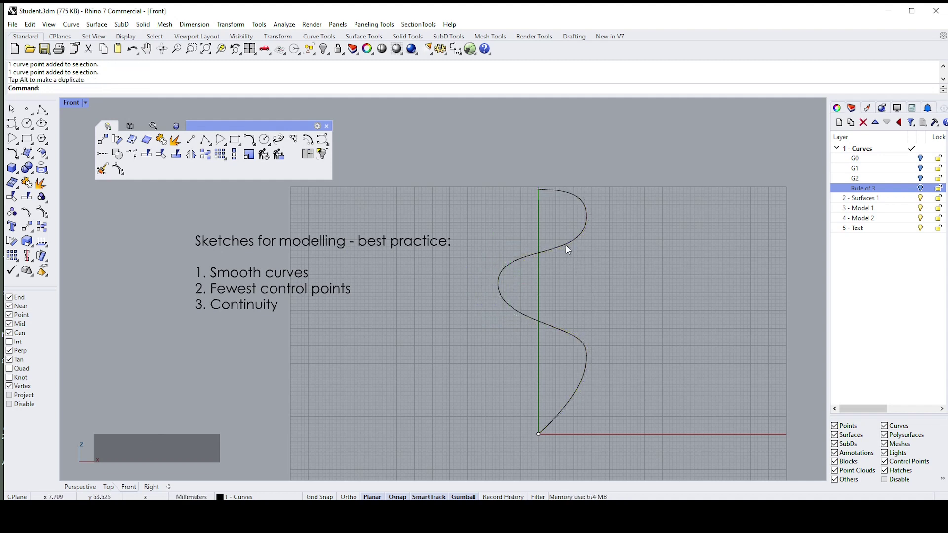
{"action": "left_click", "coordinate": [566, 248]}
{"action": "key", "text": "Delete"}
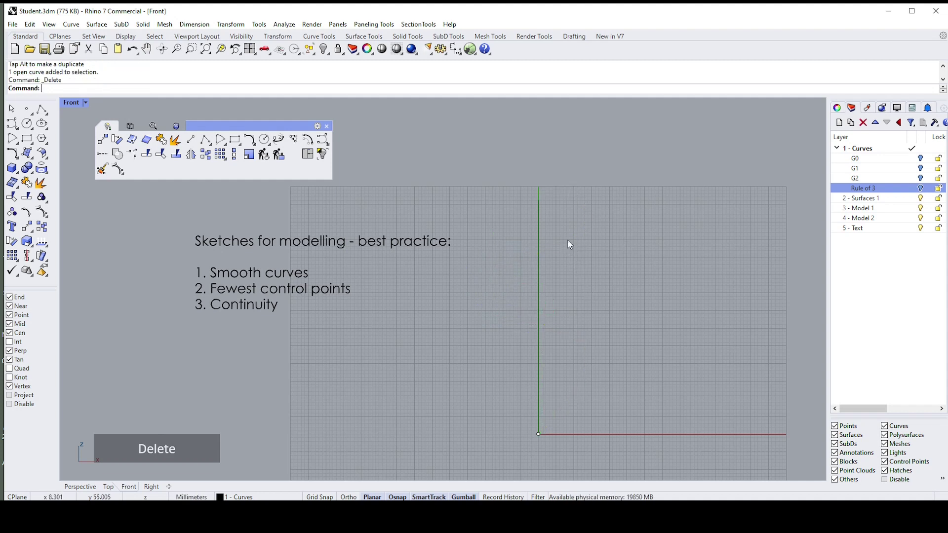
- Rebuild the vertical line at the origin with a point count of 10 and degree 1, deleting the input
{"action": "left_click", "coordinate": [539, 241]}
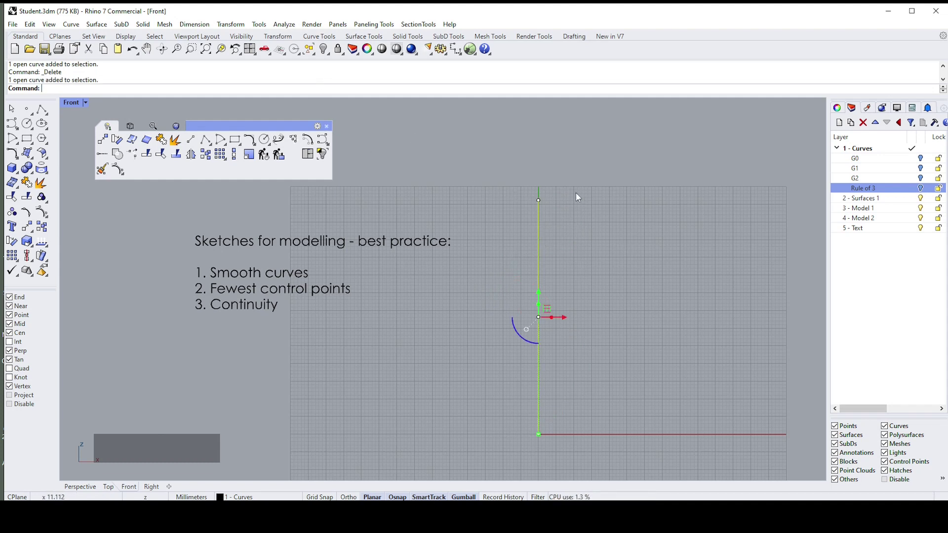
{"action": "left_click", "coordinate": [265, 156]}
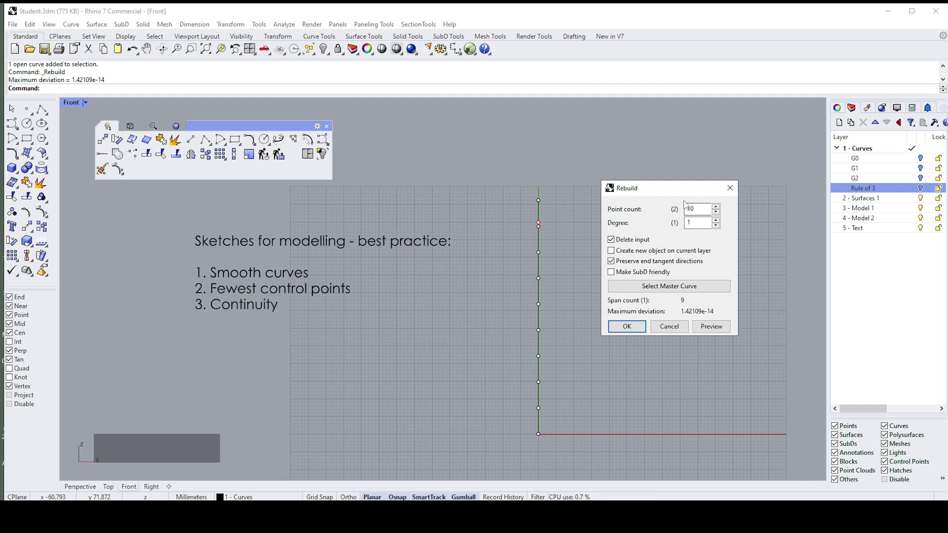
{"action": "left_click_drag", "start_coordinate": [677, 194], "coordinate": [658, 188]}
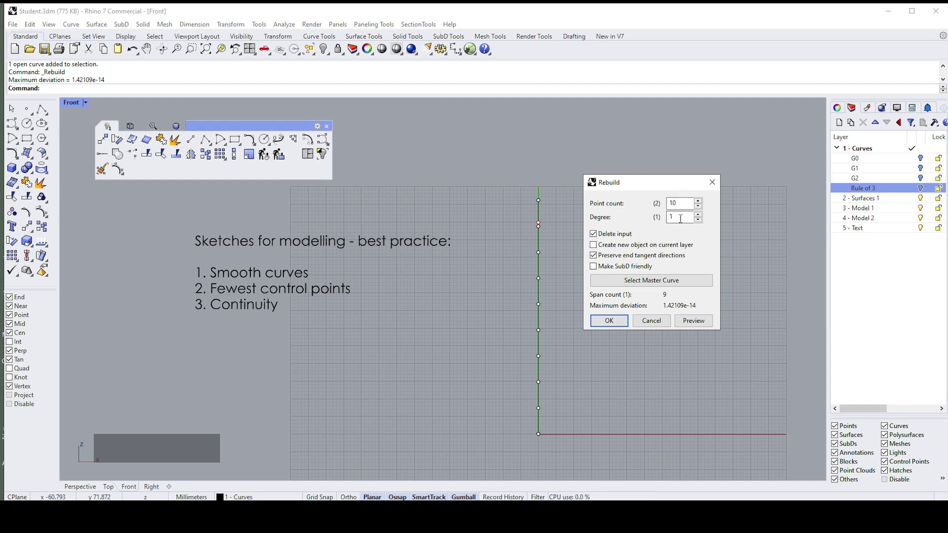
{"action": "left_click", "coordinate": [610, 321]}
{"action": "left_click", "coordinate": [529, 270]}
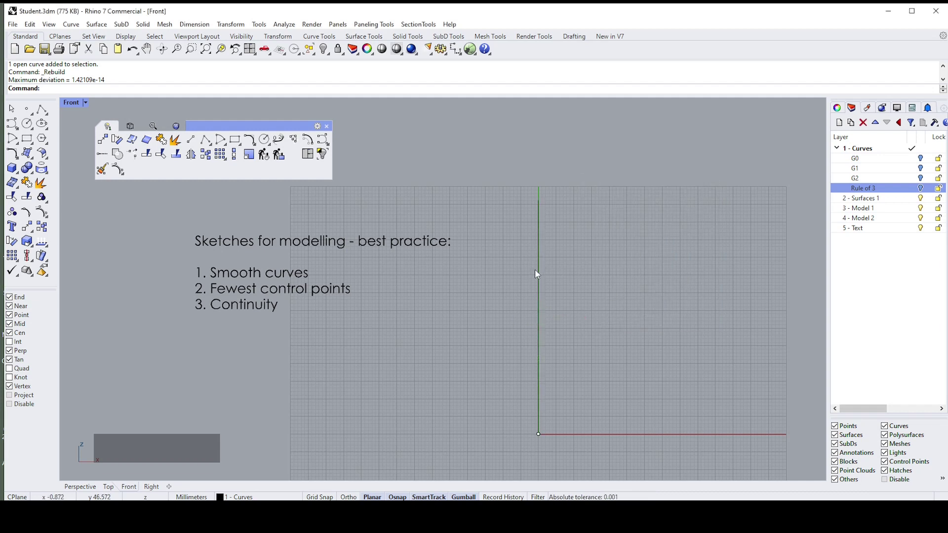
- Pull two neighbouring control points of the rebuilt line sideways, one to the left and the upper one to the right
{"action": "left_click", "coordinate": [536, 269]}
{"action": "mouse_move", "coordinate": [523, 264]}
{"action": "left_mouse_down"}
{"action": "mouse_move", "coordinate": [572, 291]}
{"action": "mouse_move", "coordinate": [565, 279]}
{"action": "mouse_move", "coordinate": [515, 279]}
{"action": "left_mouse_up"}
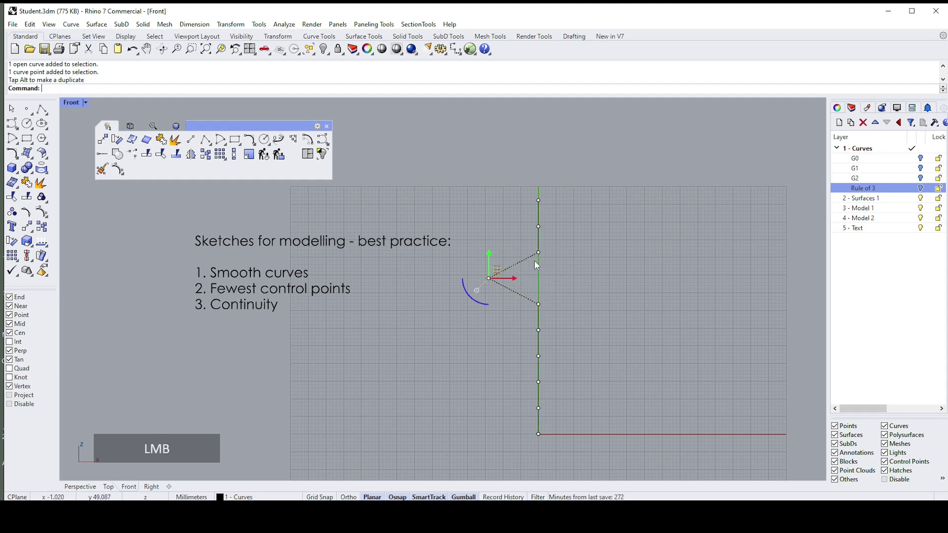
{"action": "left_click_drag", "start_coordinate": [517, 242], "coordinate": [608, 251]}
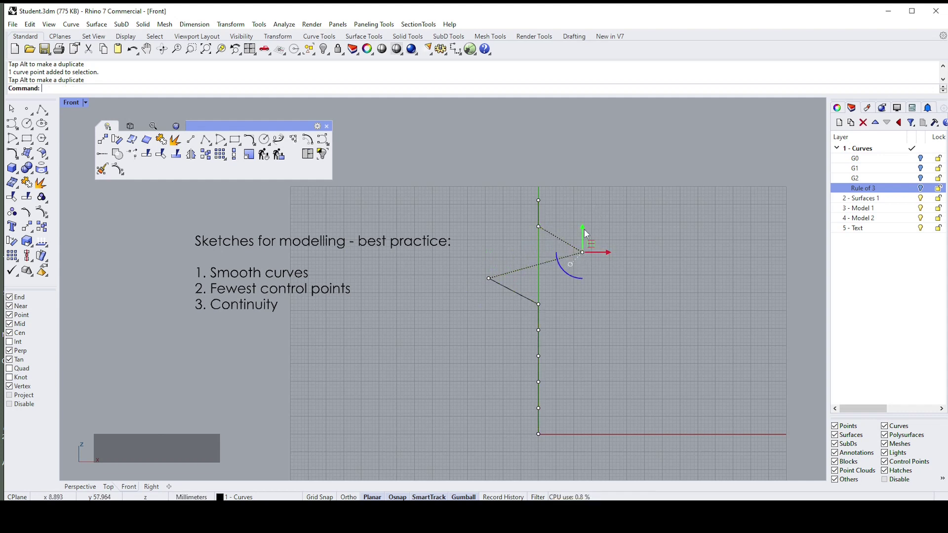
- Undo both control point moves on the rebuilt line
{"action": "key", "text": "ctrl"}
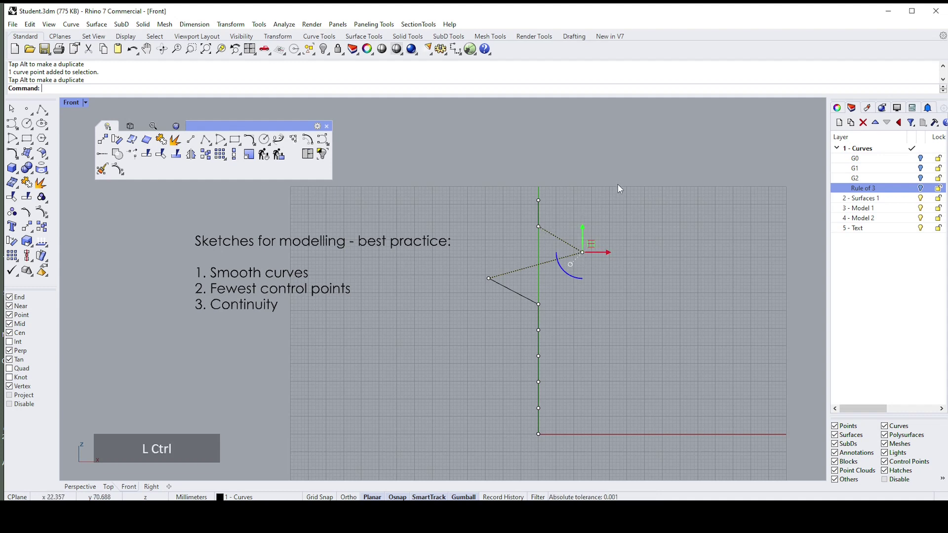
{"action": "key", "text": "ctrl+z"}
{"action": "key", "text": "ctrl+z"}
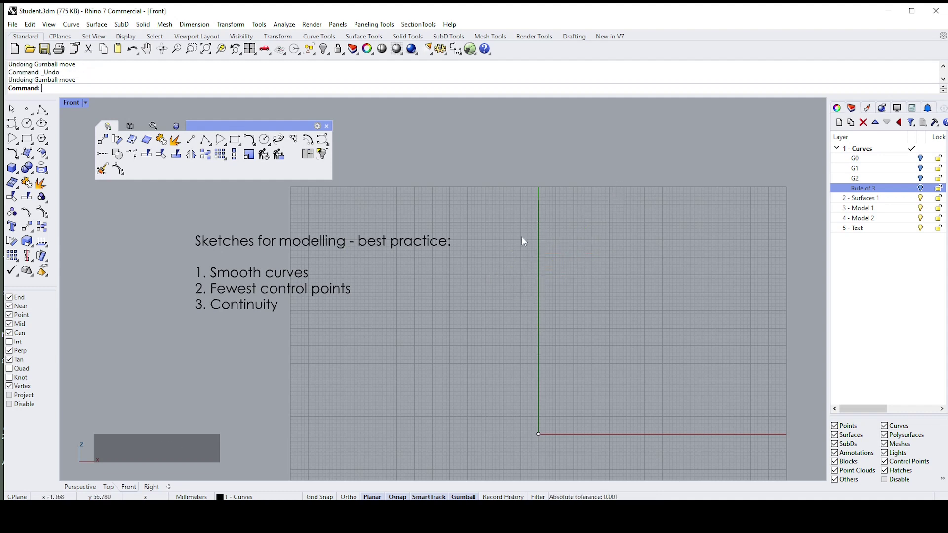
- Change the rebuilt vertical line's degree to 3 with ChangeDegree, keeping Deformable set to Yes
{"action": "left_click", "coordinate": [537, 236]}
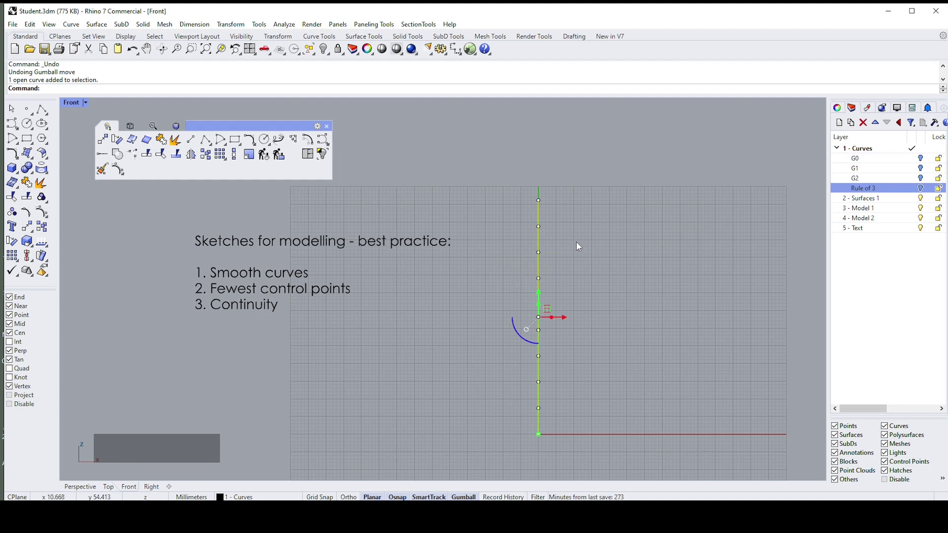
{"action": "type", "text": "Change"}
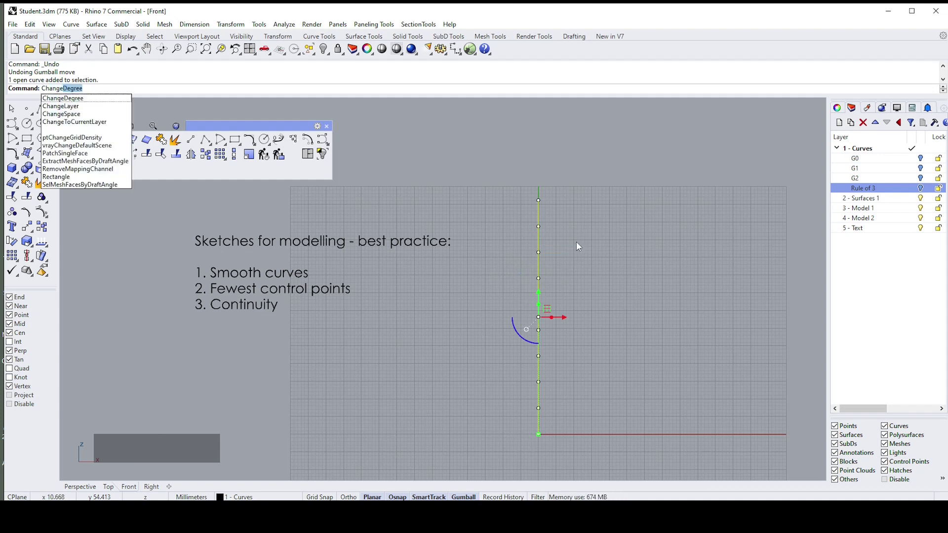
{"action": "key", "text": "Return"}
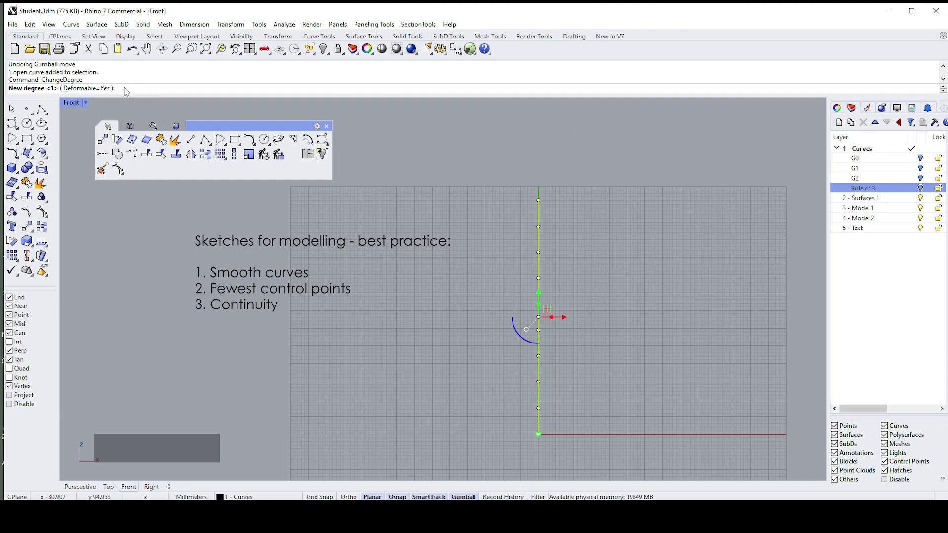
{"action": "type", "text": "3"}
{"action": "right_click", "coordinate": [553, 271]}
{"action": "left_click", "coordinate": [553, 271]}
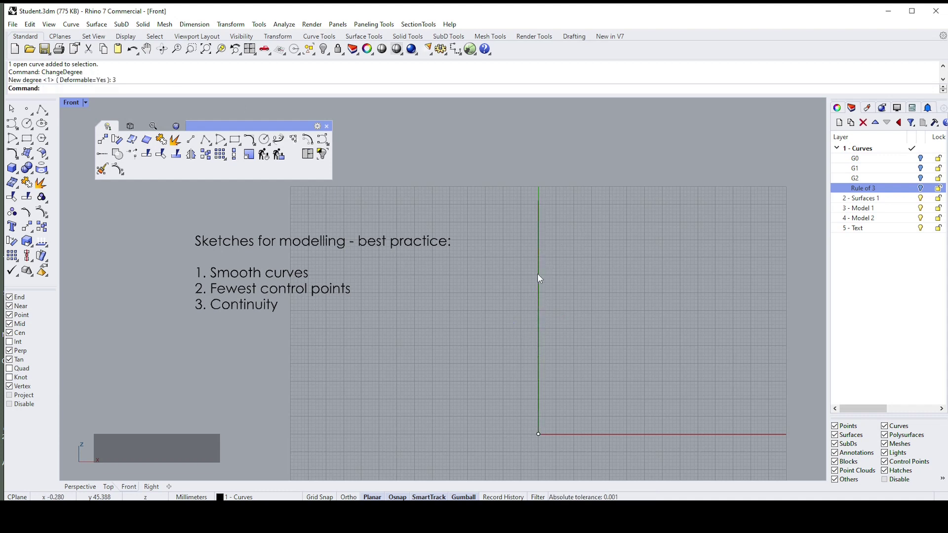
- Try to bend the degree-3 line by pulling a single control point above its middle sideways
{"action": "left_click", "coordinate": [540, 279]}
{"action": "left_click_drag", "start_coordinate": [511, 271], "coordinate": [567, 286]}
{"action": "scroll", "coordinate": [553, 280], "scroll_direction": "up", "scroll_amount": 2}
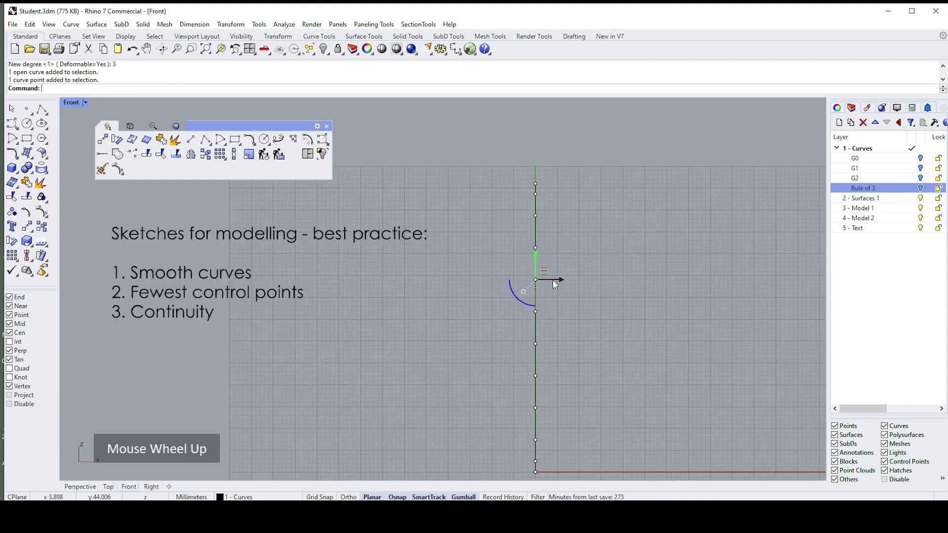
{"action": "scroll", "coordinate": [553, 279], "scroll_direction": "up", "scroll_amount": 1}
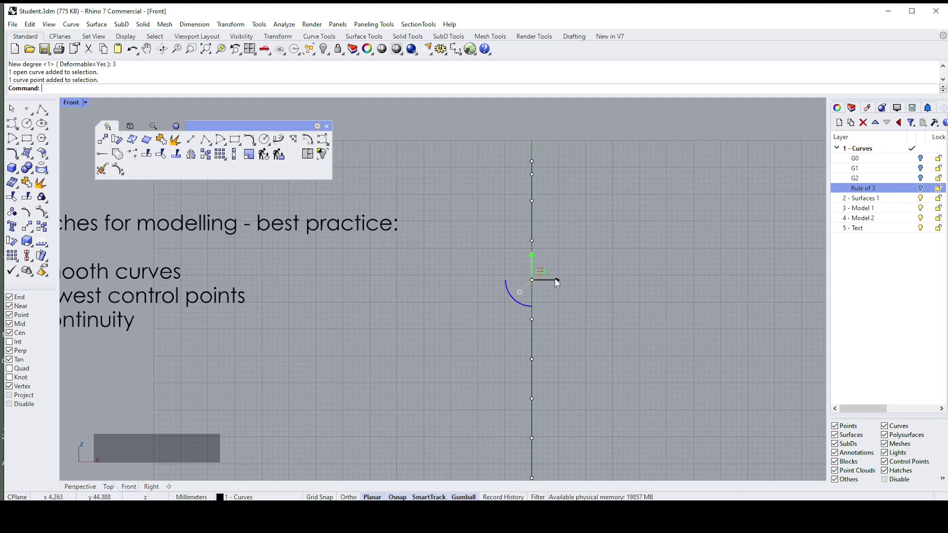
{"action": "left_click_drag", "start_coordinate": [555, 277], "coordinate": [179, 284]}
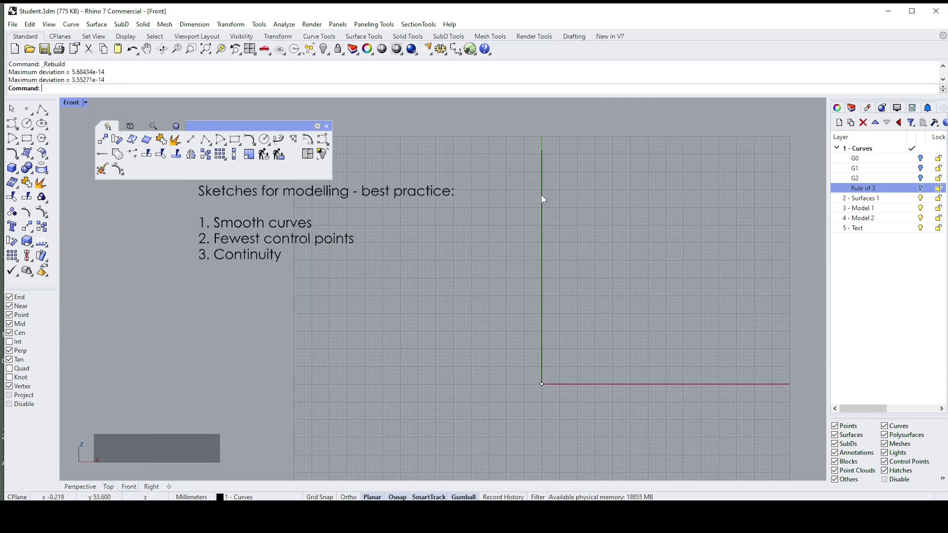
- Move the third control point from each end of the rebuilt vertical line to the right, forming two matching bulges
{"action": "left_click", "coordinate": [541, 194]}
{"action": "scroll", "coordinate": [535, 178], "scroll_direction": "up", "scroll_amount": 1}
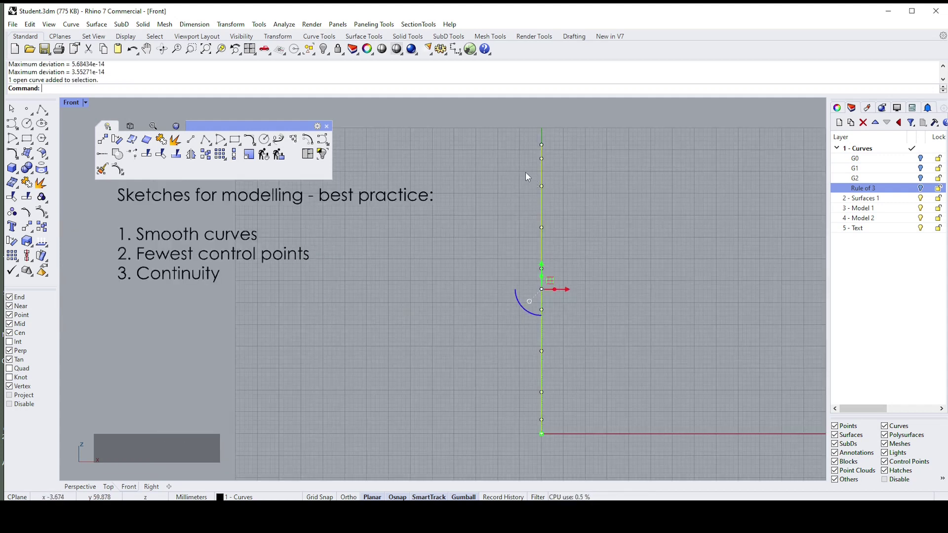
{"action": "left_click_drag", "start_coordinate": [525, 172], "coordinate": [587, 197]}
{"action": "left_click_drag", "start_coordinate": [526, 387], "coordinate": [596, 408], "text": "shift"}
{"action": "left_click_drag", "start_coordinate": [572, 290], "coordinate": [638, 295]}
- Move the two middle control points of the curve to the left of the axis, forming a central bulge
{"action": "left_click", "coordinate": [526, 261]}
{"action": "left_click_drag", "start_coordinate": [508, 266], "coordinate": [604, 320]}
{"action": "left_click_drag", "start_coordinate": [569, 289], "coordinate": [524, 286]}
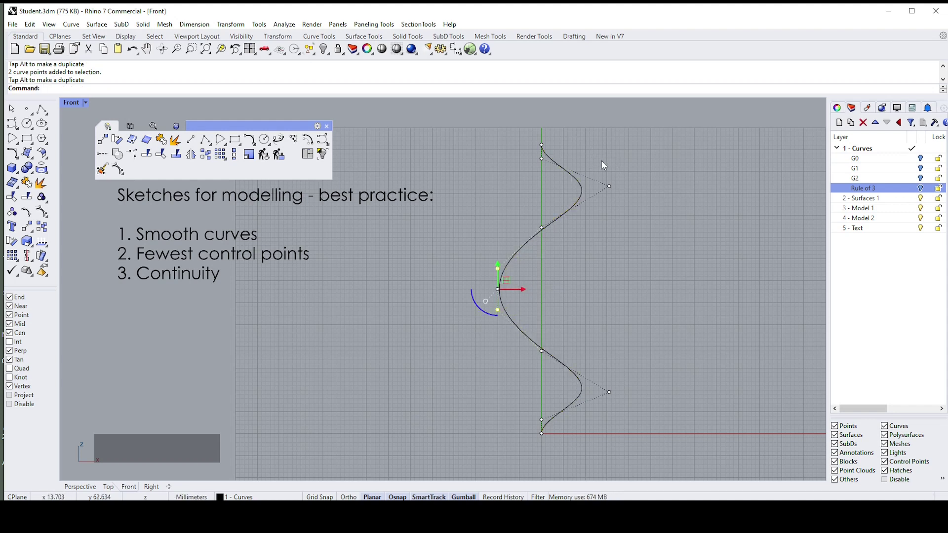
- Scale the two on-axis control points flanking the curve's central bulge vertically toward each other
{"action": "left_click_drag", "start_coordinate": [514, 196], "coordinate": [579, 292]}
{"action": "left_click", "coordinate": [541, 351], "text": "shift"}
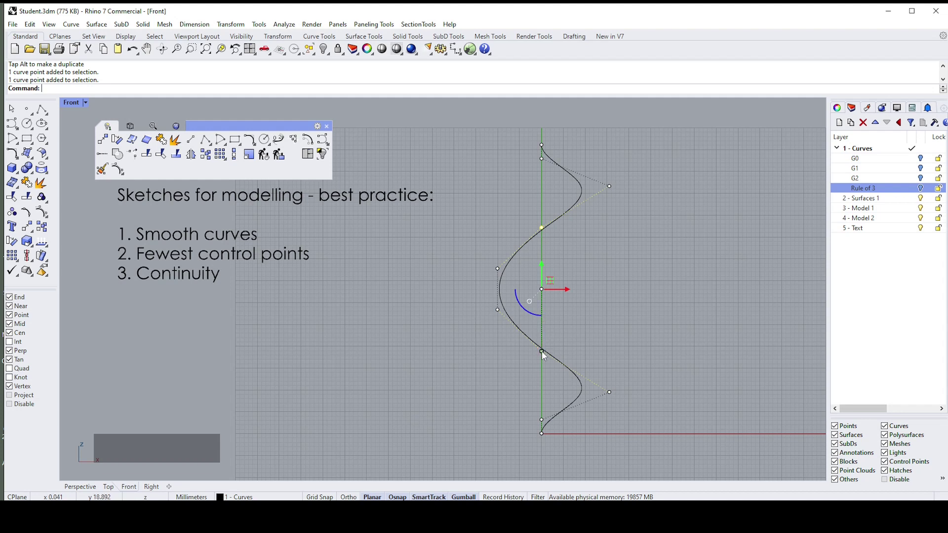
{"action": "left_click_drag", "start_coordinate": [542, 274], "coordinate": [542, 278]}
{"action": "key", "text": "Escape"}
{"action": "key", "text": "Escape"}
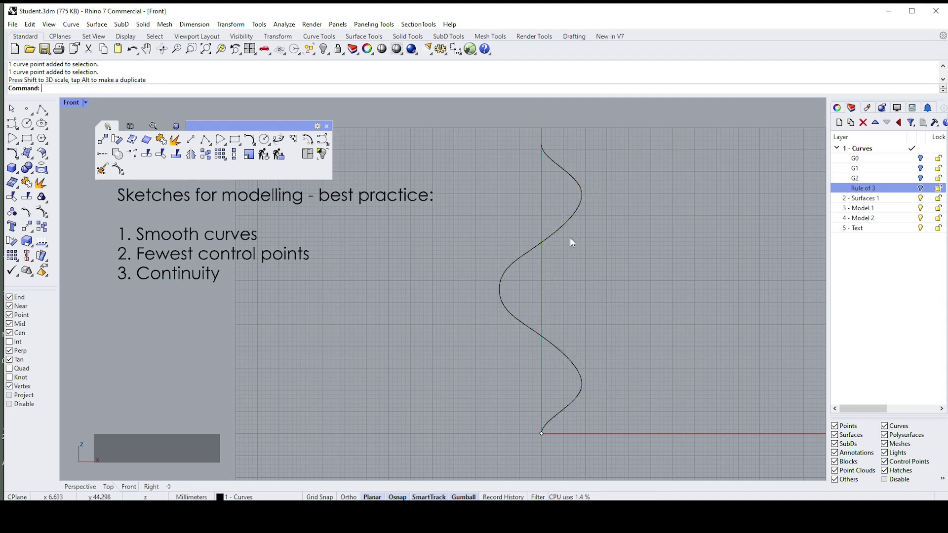
- Move the second control point from each end of the curve about 2.4 mm to the right, and delete the finished curve
{"action": "left_click", "coordinate": [567, 218]}
{"action": "key", "text": "F10"}
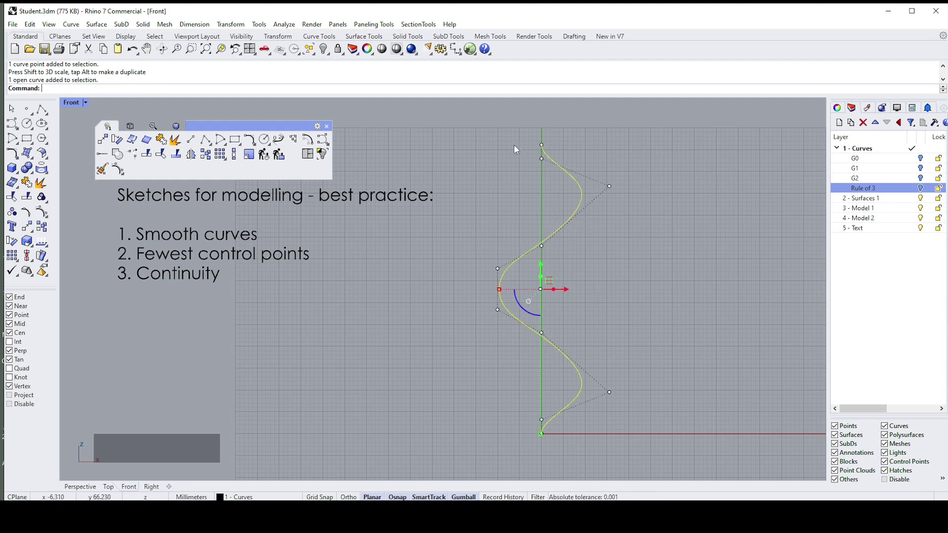
{"action": "left_click", "coordinate": [542, 158]}
{"action": "left_click", "coordinate": [542, 420], "text": "shift"}
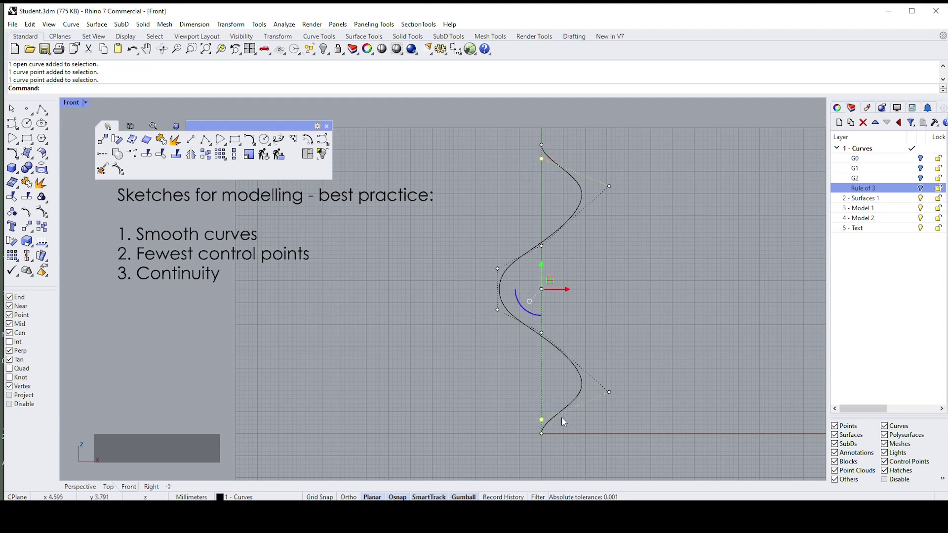
{"action": "left_click_drag", "start_coordinate": [567, 291], "coordinate": [579, 299]}
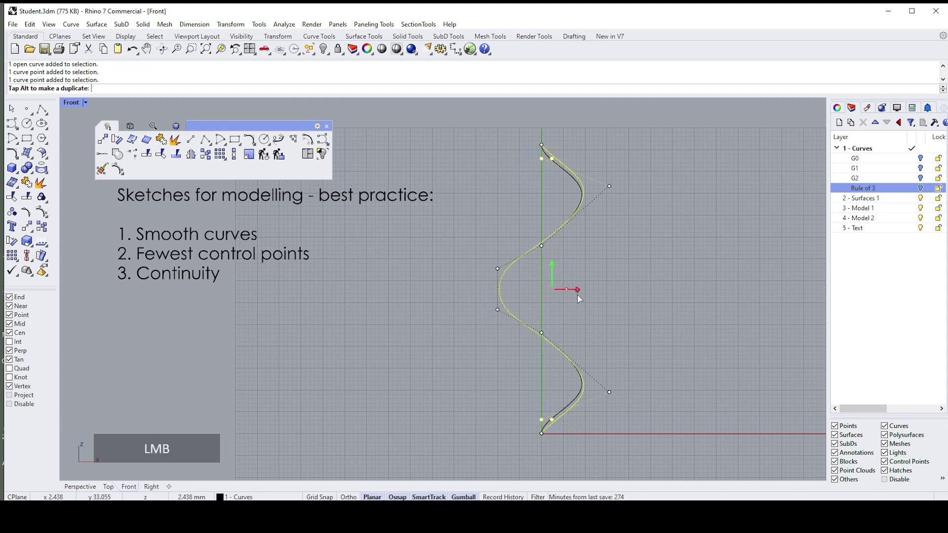
{"action": "key", "text": "Escape"}
{"action": "left_click", "coordinate": [570, 216]}
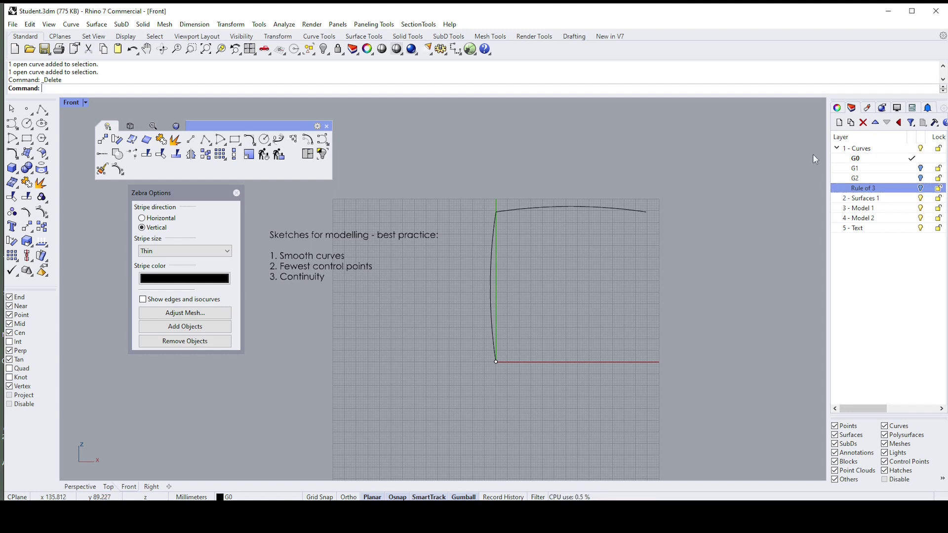
- Join the vertical and upper G0 curves into one curve, and explode it back into separate segments
{"action": "left_click", "coordinate": [526, 213]}
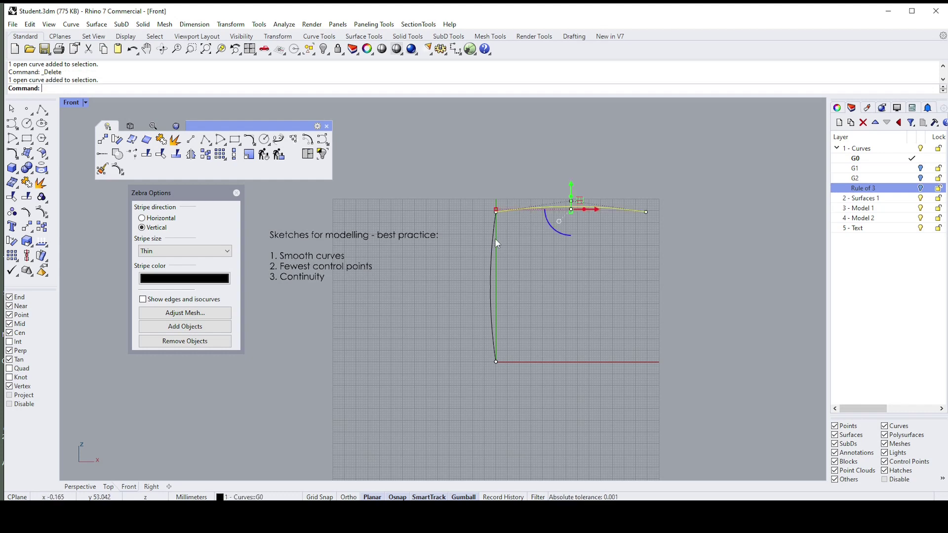
{"action": "left_click", "coordinate": [492, 245], "text": "shift"}
{"action": "scroll", "coordinate": [499, 219], "scroll_direction": "up", "scroll_amount": 3}
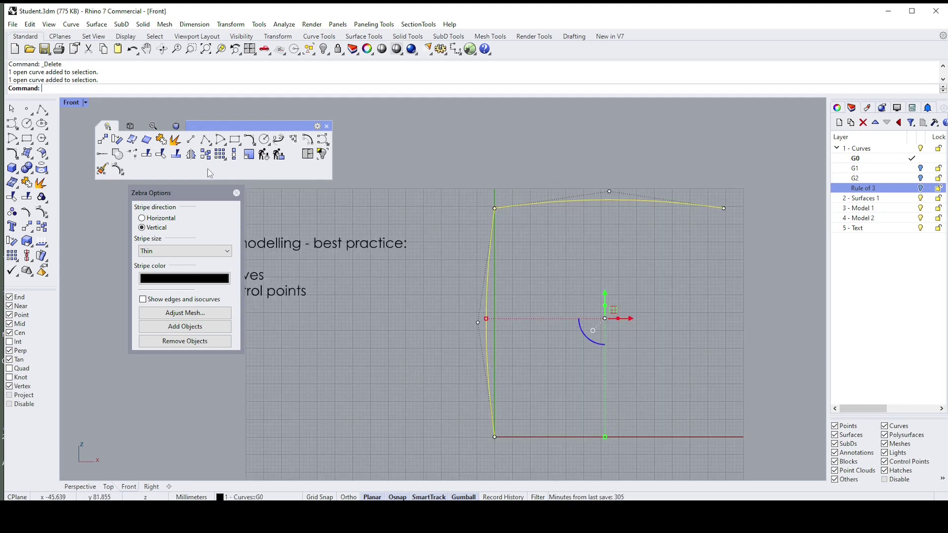
{"action": "left_click", "coordinate": [162, 140]}
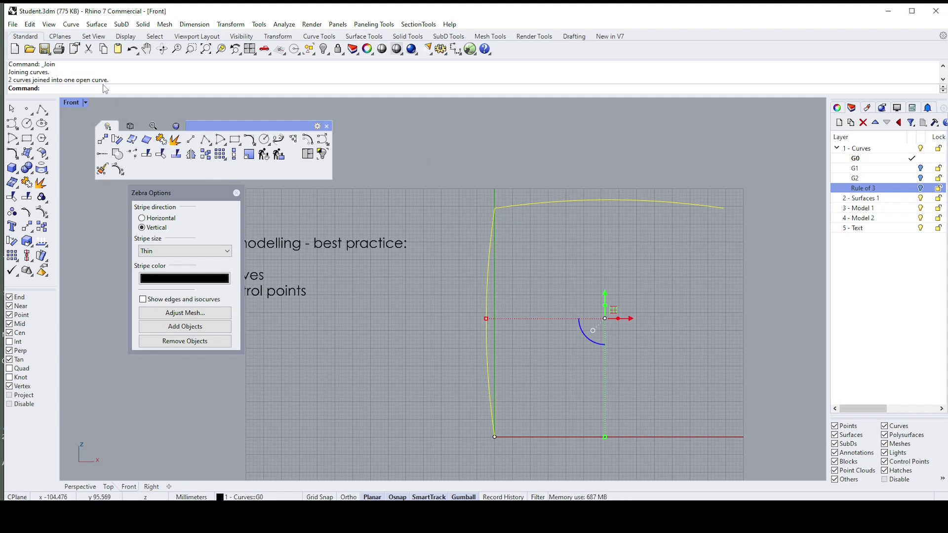
{"action": "left_click", "coordinate": [175, 141]}
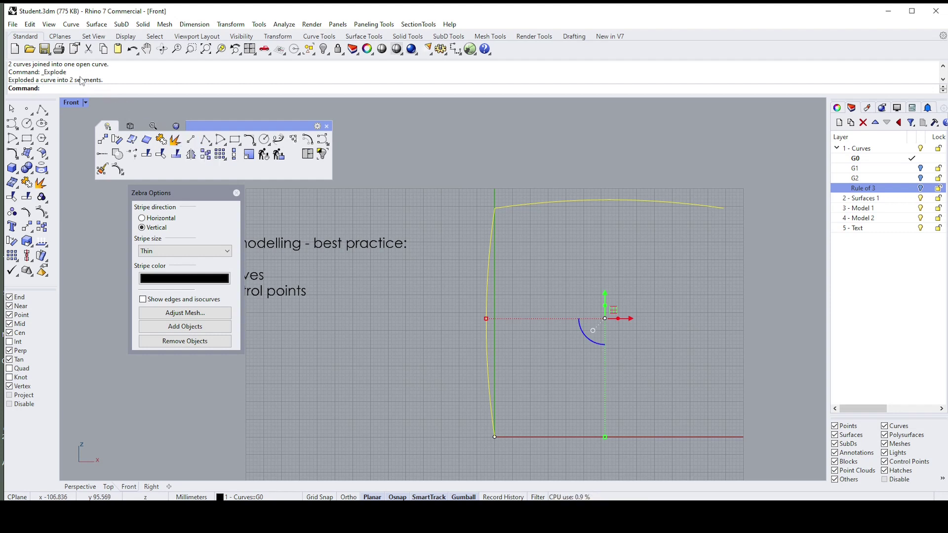
{"action": "key", "text": "Escape"}
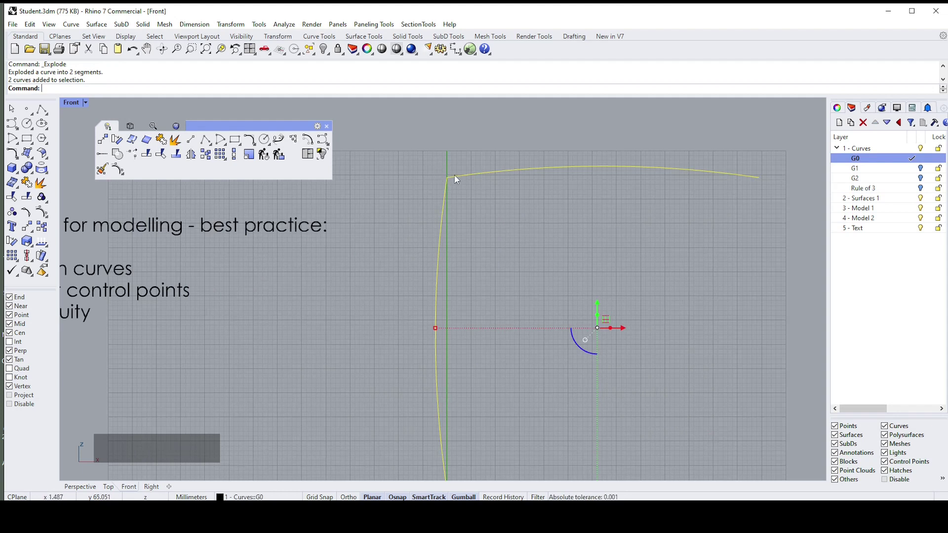
- Check the geometric continuity between the vertical and upper G0 curves at their shared corner
{"action": "left_click", "coordinate": [153, 126]}
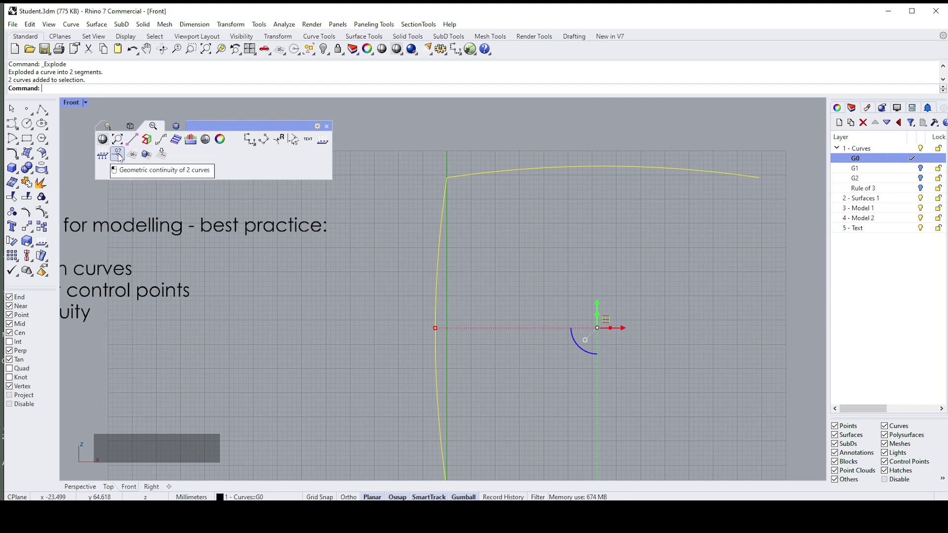
{"action": "left_click", "coordinate": [118, 154]}
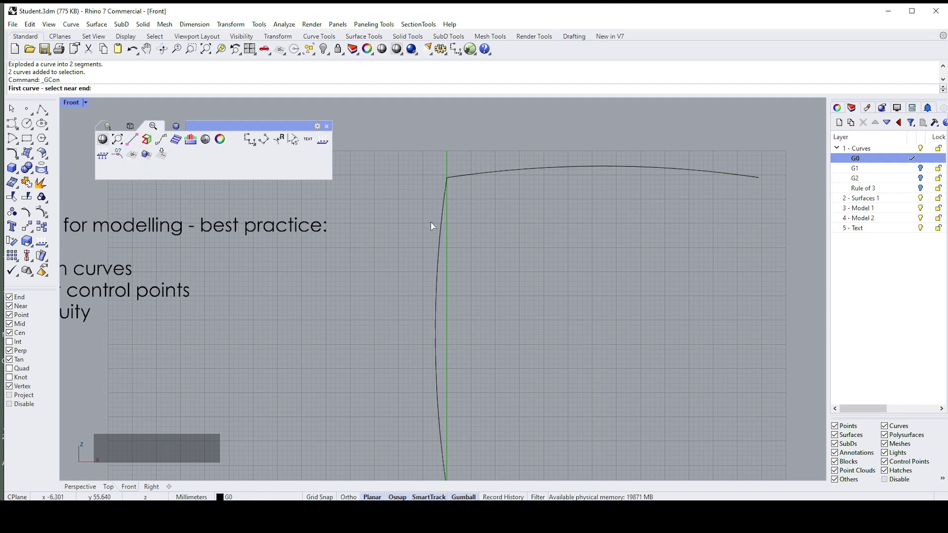
{"action": "left_click", "coordinate": [444, 186]}
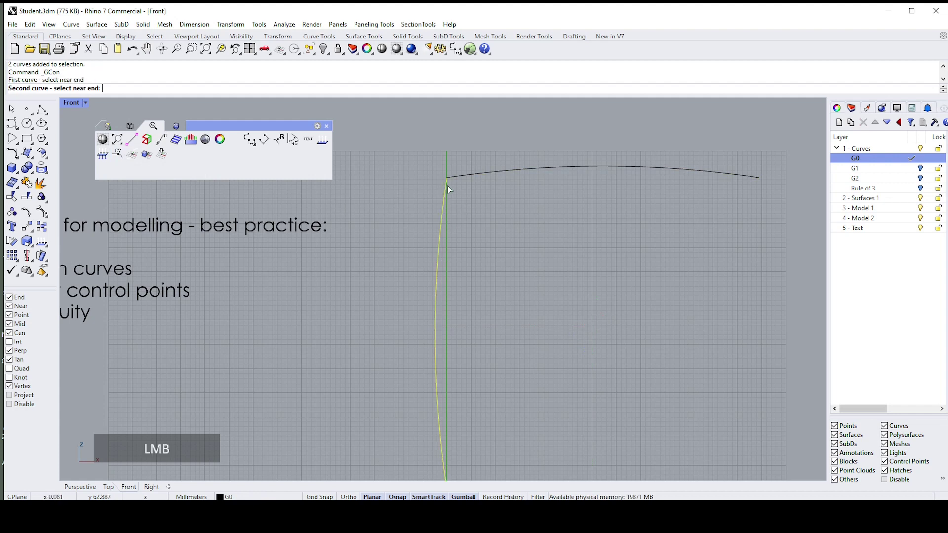
{"action": "left_click", "coordinate": [458, 175]}
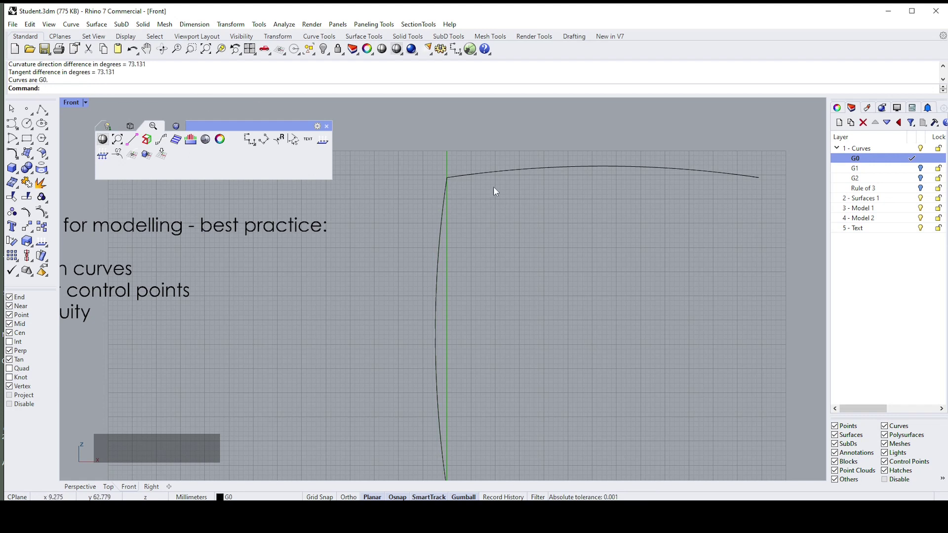
- Display the curvature graph on both G0 curves and inspect it at the shared corner
{"action": "left_click", "coordinate": [473, 173]}
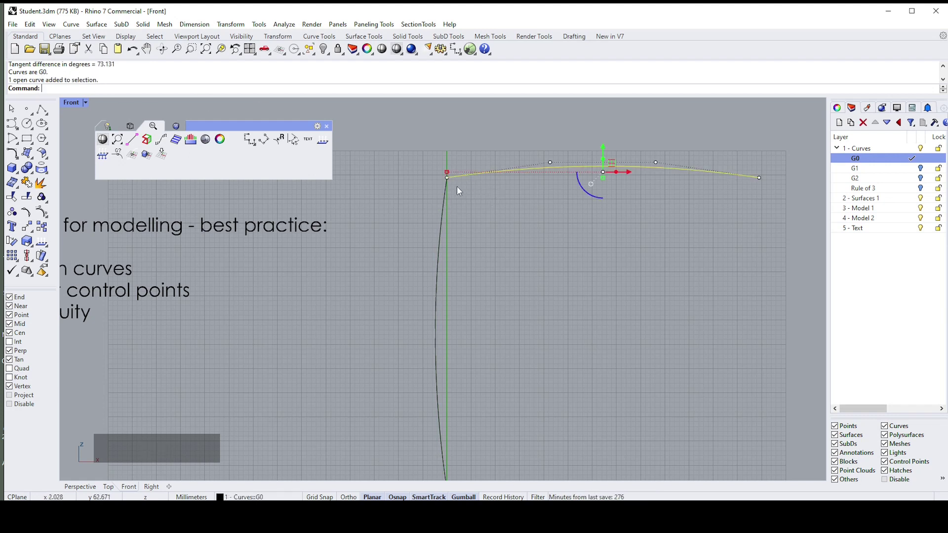
{"action": "left_click", "coordinate": [443, 193], "text": "shift"}
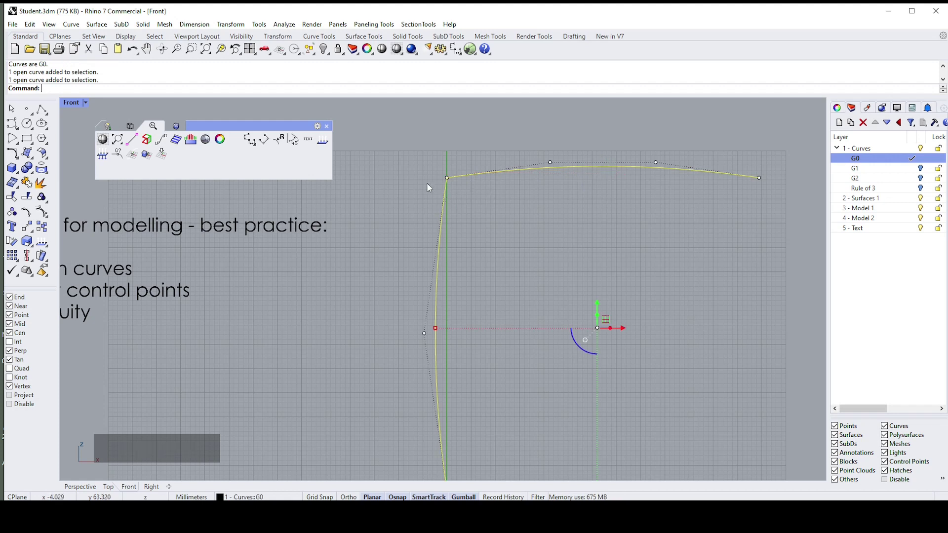
{"action": "left_click", "coordinate": [162, 138]}
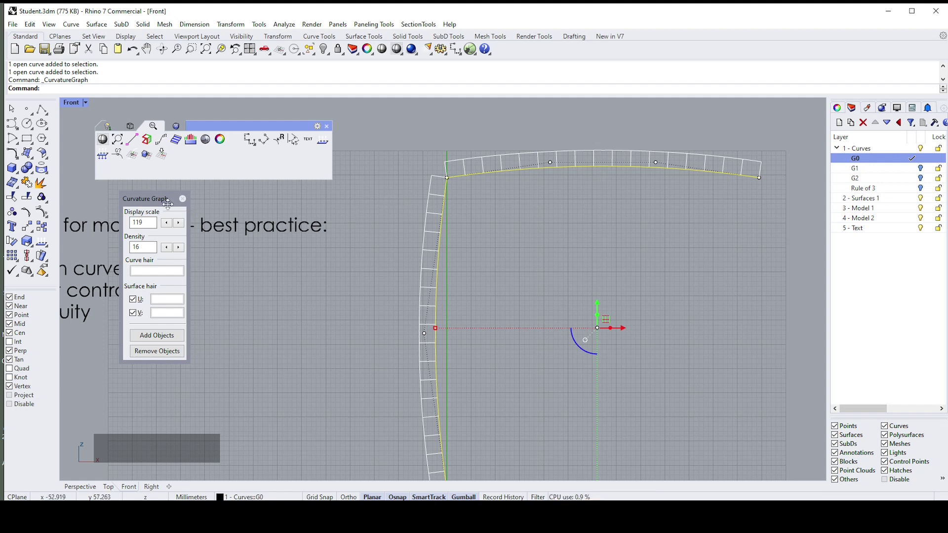
{"action": "left_click_drag", "start_coordinate": [165, 199], "coordinate": [337, 195]}
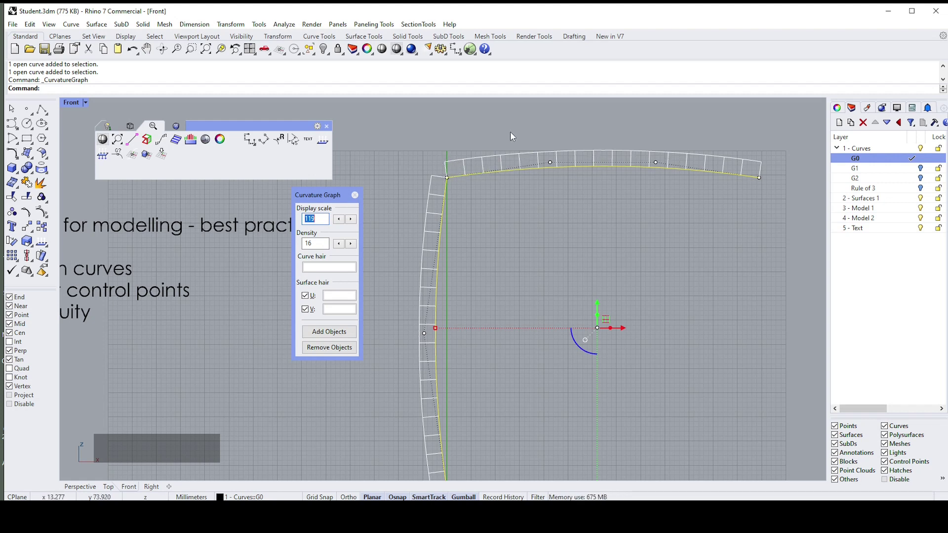
{"action": "left_click", "coordinate": [502, 188]}
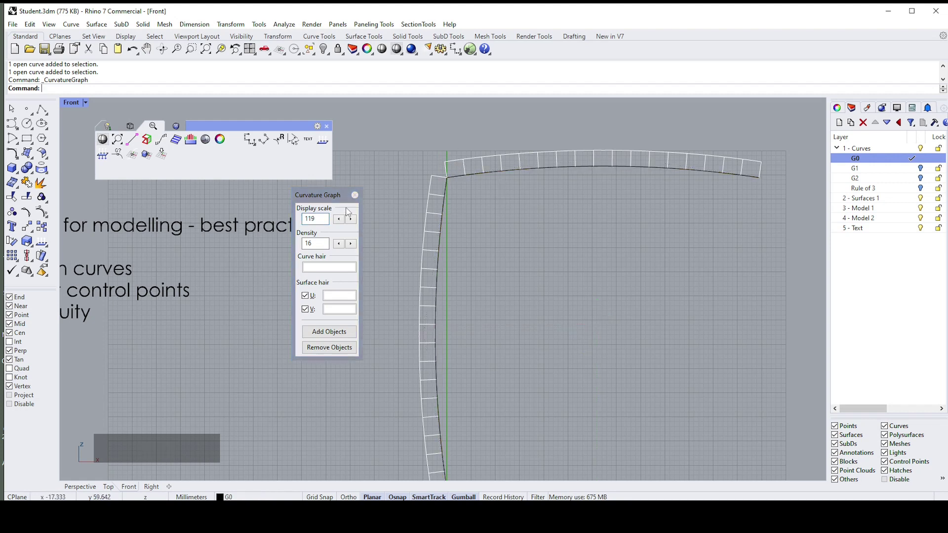
- Make G1 the current layer, hide the G0 layer and close the curvature graph
{"action": "left_click", "coordinate": [912, 169]}
{"action": "left_click", "coordinate": [541, 219]}
{"action": "scroll", "coordinate": [534, 212], "scroll_direction": "down", "scroll_amount": 2}
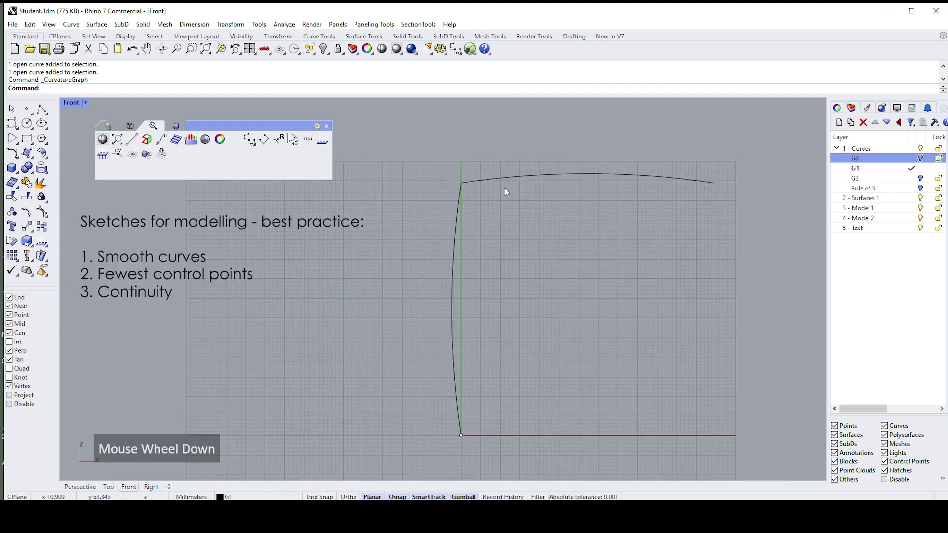
{"action": "left_click", "coordinate": [499, 181]}
{"action": "left_click", "coordinate": [454, 231], "text": "shift"}
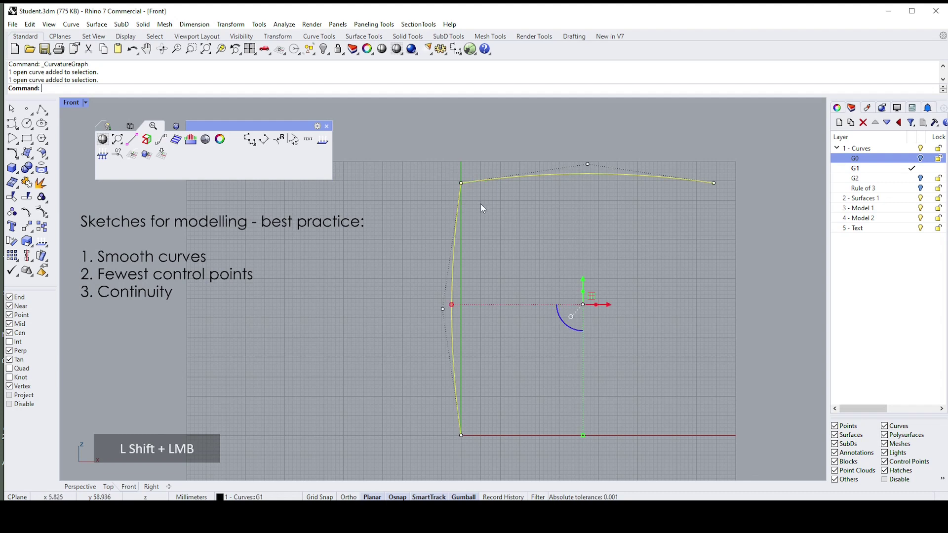
{"action": "left_click", "coordinate": [108, 126]}
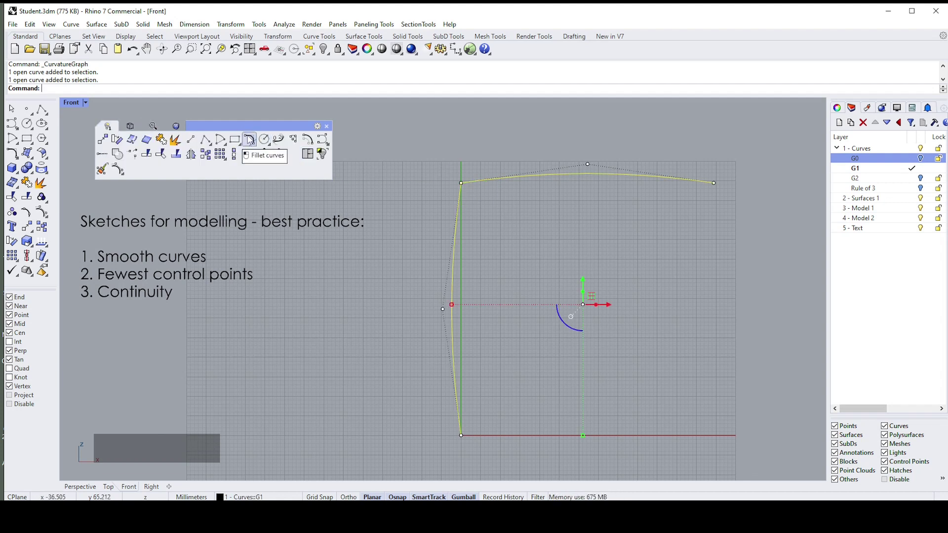
{"action": "left_click", "coordinate": [249, 139]}
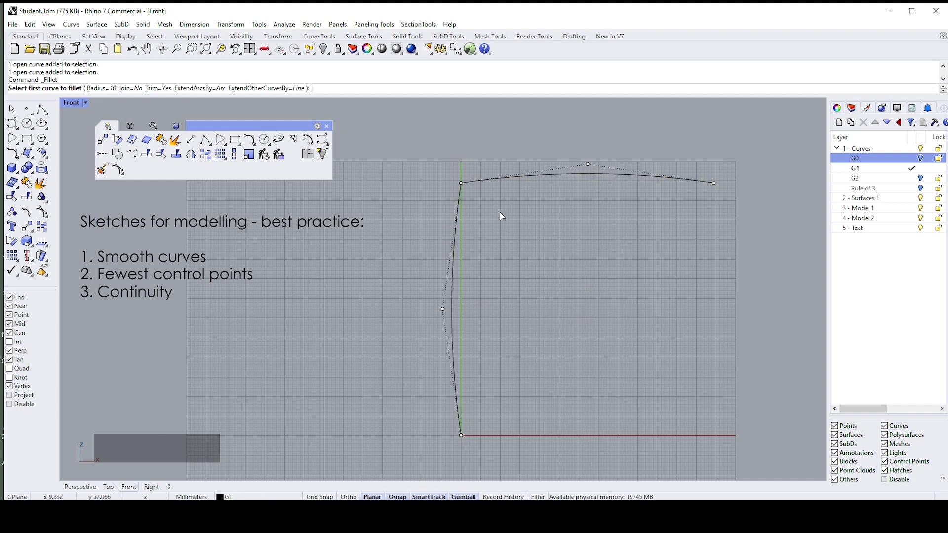
{"action": "key", "text": "Return"}
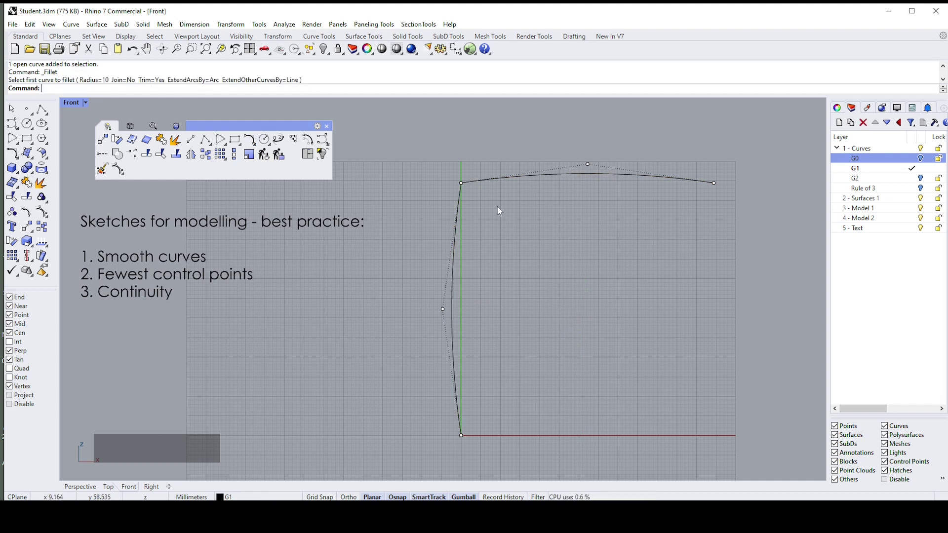
{"action": "left_click_drag", "start_coordinate": [452, 230], "coordinate": [484, 181]}
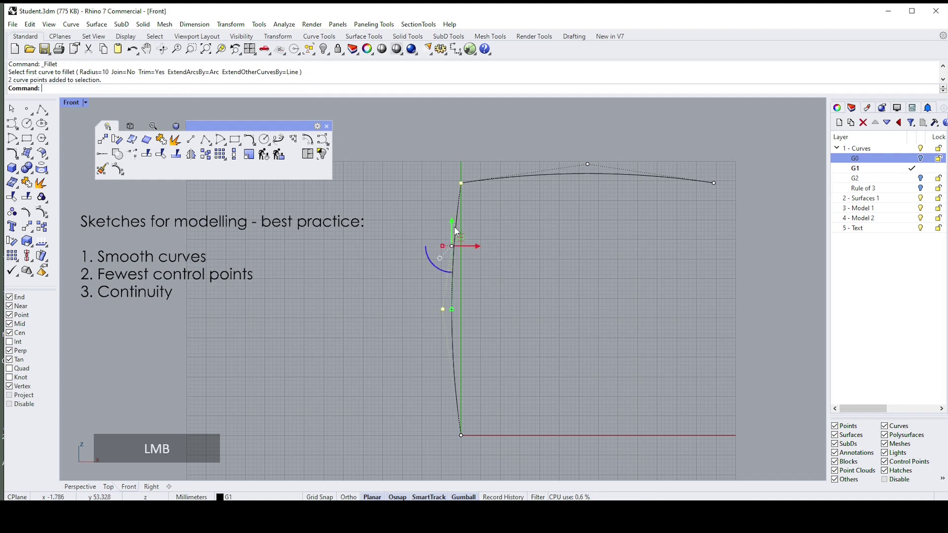
{"action": "left_click", "coordinate": [486, 180]}
{"action": "left_click", "coordinate": [517, 200]}
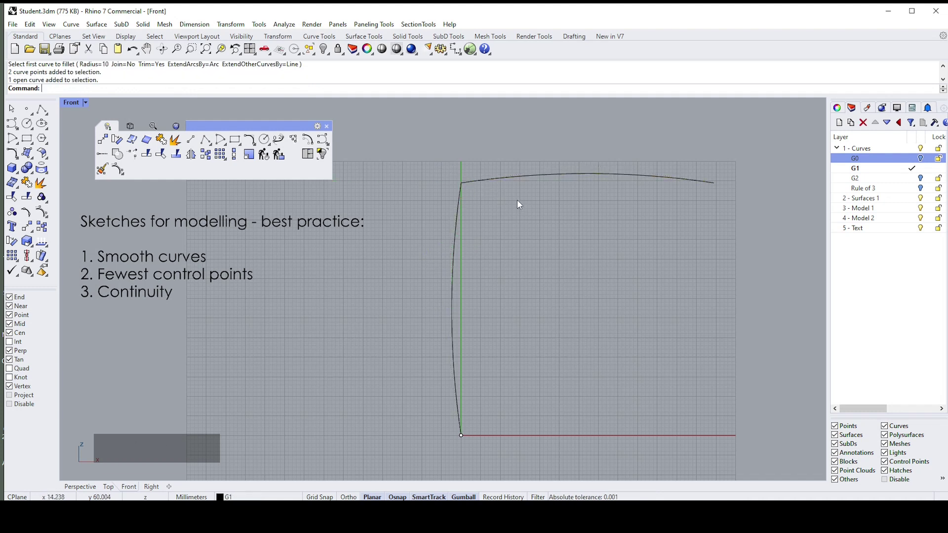
- Fillet the corner between the vertical and upper G1 curves with radius 10, trimming but not joining them
{"action": "key", "text": "Return"}
{"action": "left_click", "coordinate": [458, 227]}
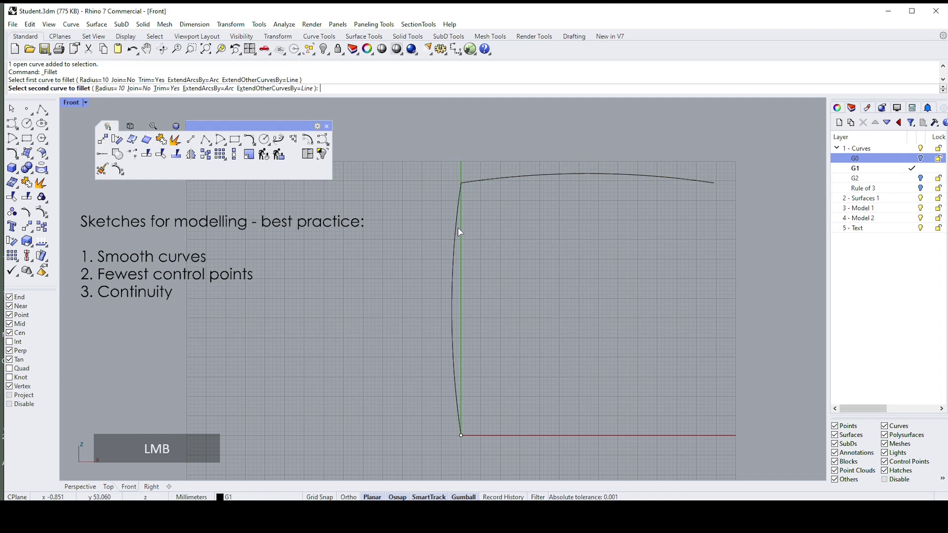
{"action": "left_click", "coordinate": [499, 181]}
{"action": "scroll", "coordinate": [499, 182], "scroll_direction": "up", "scroll_amount": 2}
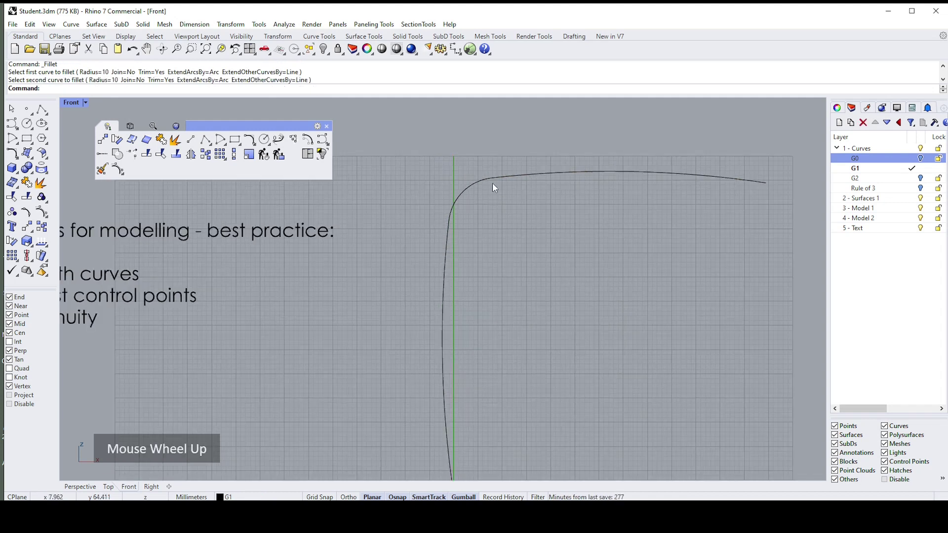
- Join the fillet arc with both adjoining G1 curves, and explode the joined curve back into its segments
{"action": "left_click", "coordinate": [456, 198]}
{"action": "key", "text": "shift"}
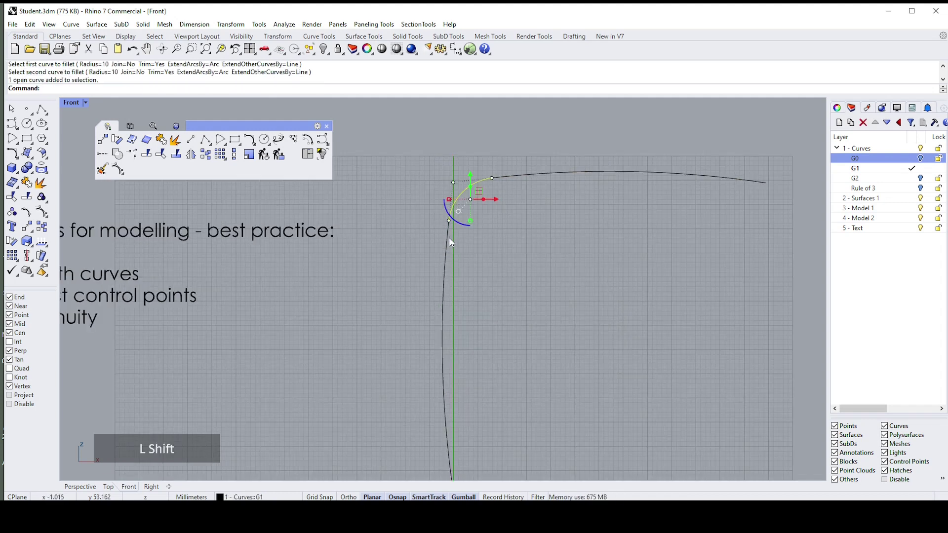
{"action": "left_click", "coordinate": [449, 238], "text": "shift"}
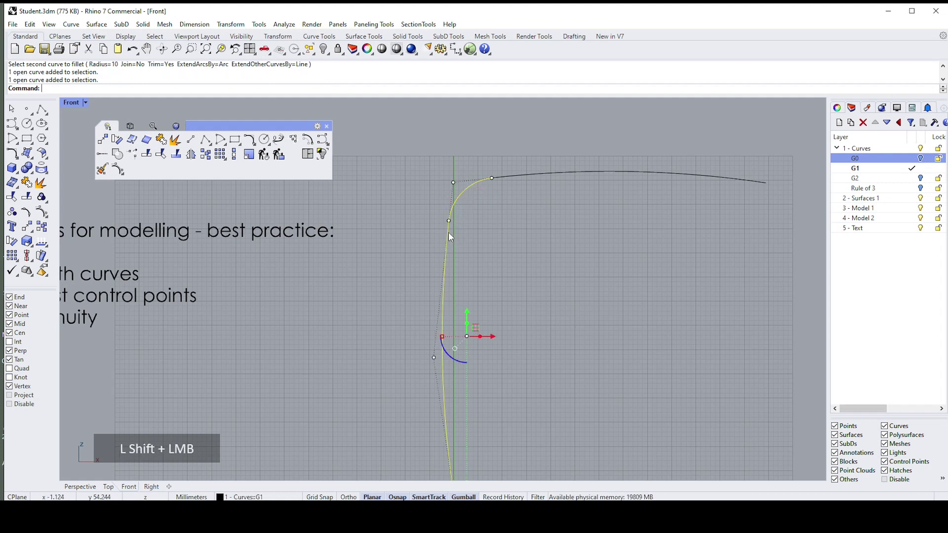
{"action": "left_click", "coordinate": [520, 176], "text": "shift"}
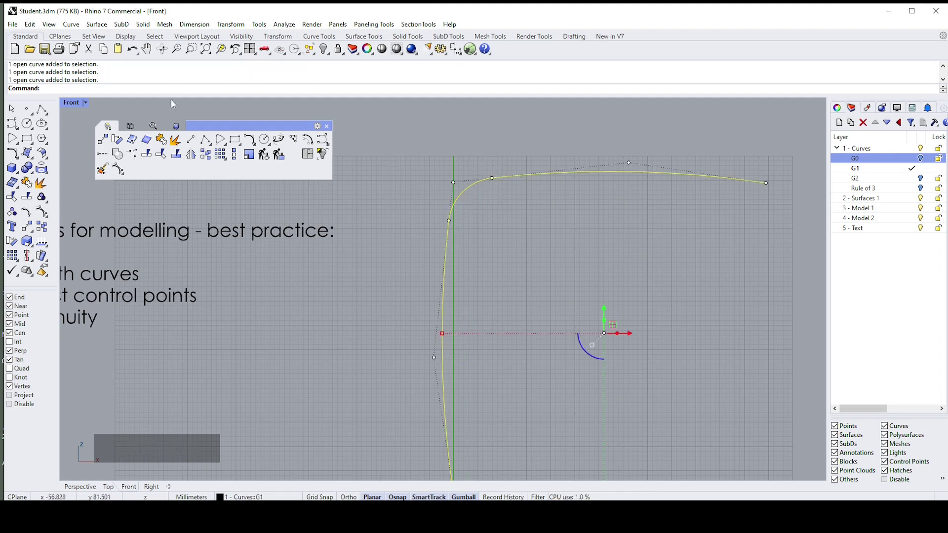
{"action": "left_click", "coordinate": [161, 140]}
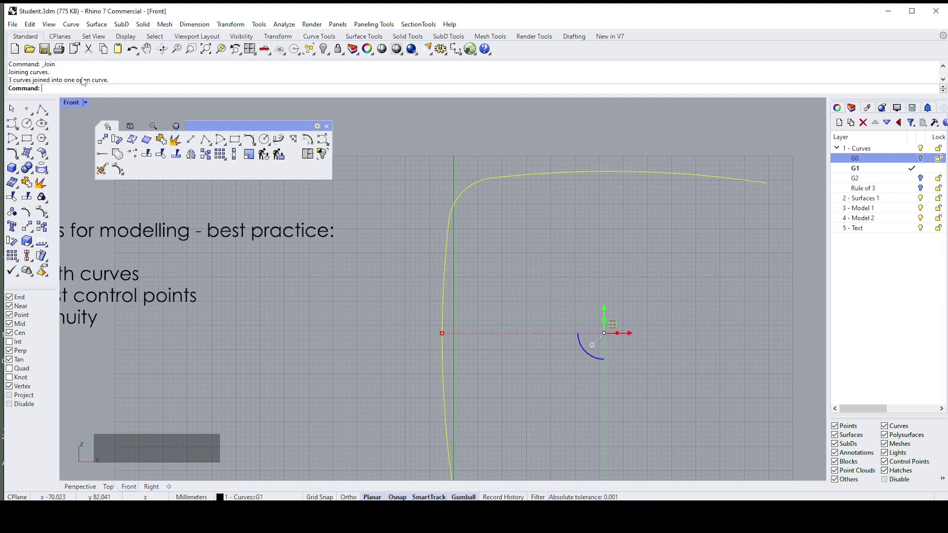
{"action": "left_click", "coordinate": [175, 139]}
- Check the geometric continuity between the vertical G1 curve and the fillet arc
{"action": "scroll", "coordinate": [494, 184], "scroll_direction": "down", "scroll_amount": 3}
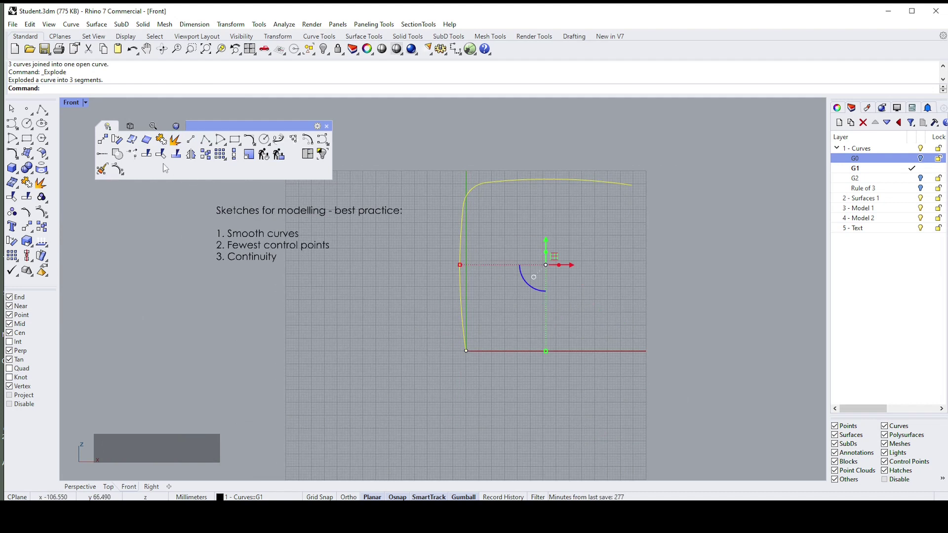
{"action": "left_click", "coordinate": [153, 126]}
{"action": "left_click", "coordinate": [117, 154]}
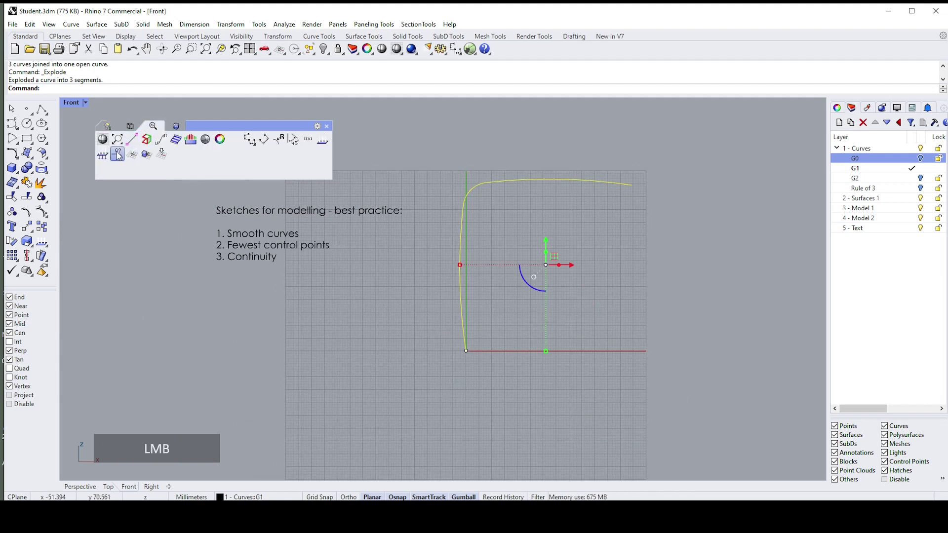
{"action": "left_click", "coordinate": [460, 215]}
{"action": "left_click", "coordinate": [466, 193]}
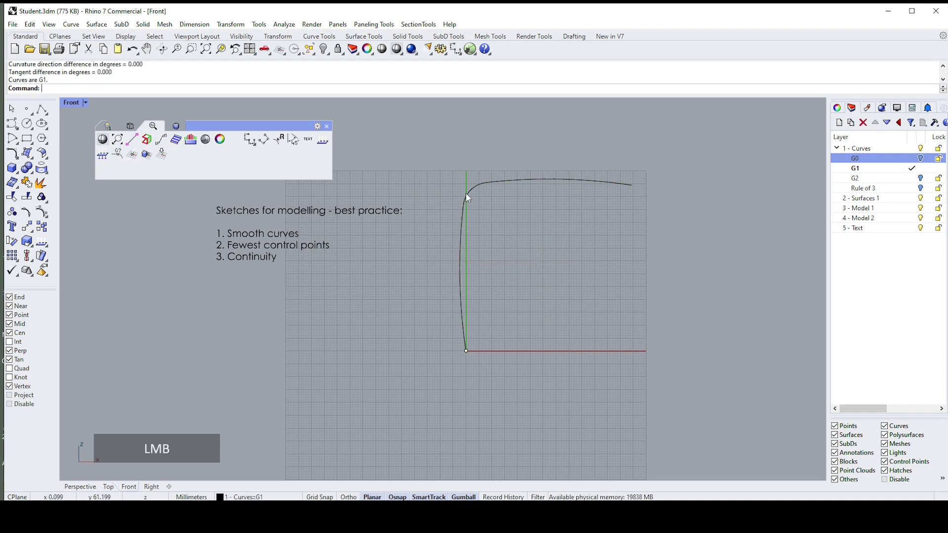
{"action": "left_click", "coordinate": [528, 197]}
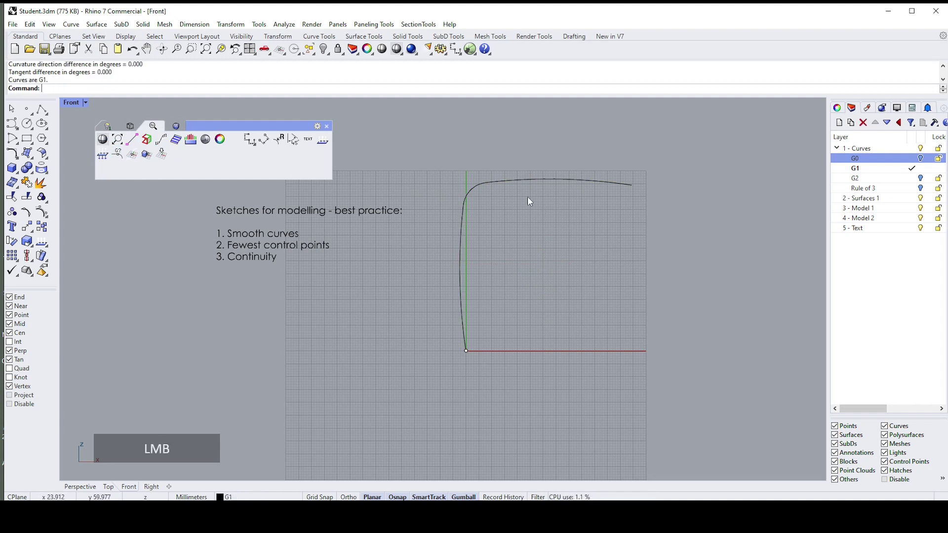
- Check the geometric continuity between the upper G1 curve and the fillet arc
{"action": "right_click", "coordinate": [522, 198]}
{"action": "right_click", "coordinate": [507, 179]}
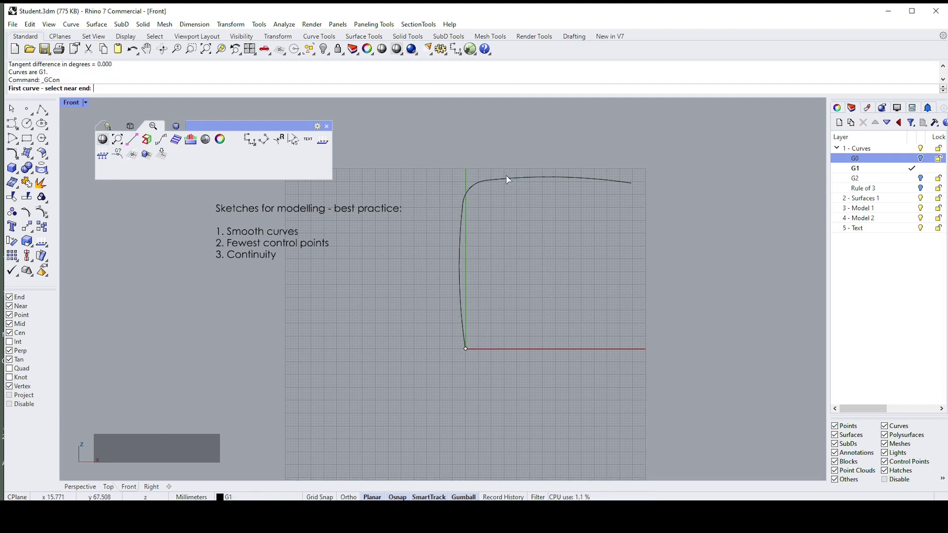
{"action": "left_click", "coordinate": [483, 180]}
{"action": "left_click", "coordinate": [476, 182]}
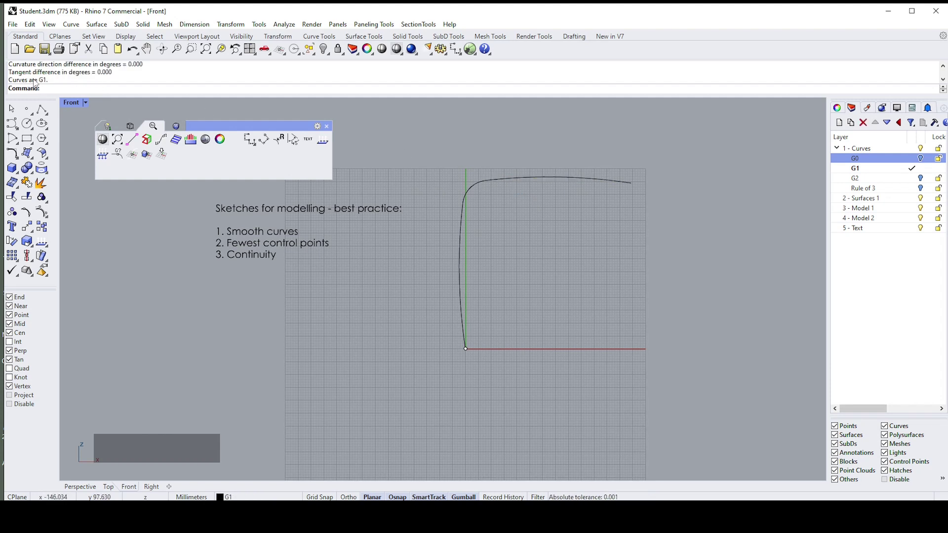
- Select the two G1 curves and the fillet arc and join them into a single curve
{"action": "scroll", "coordinate": [476, 199], "scroll_direction": "up", "scroll_amount": 1}
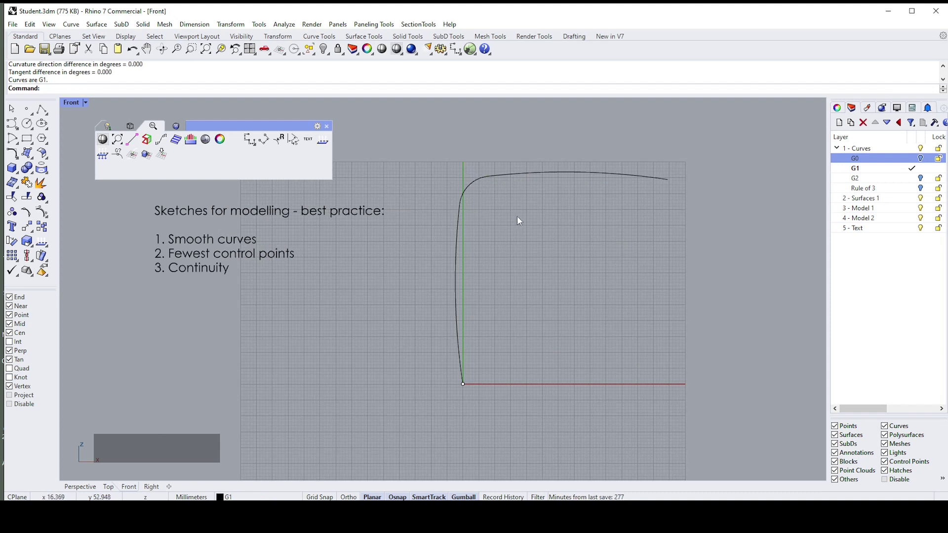
{"action": "left_click_drag", "start_coordinate": [520, 221], "coordinate": [443, 157]}
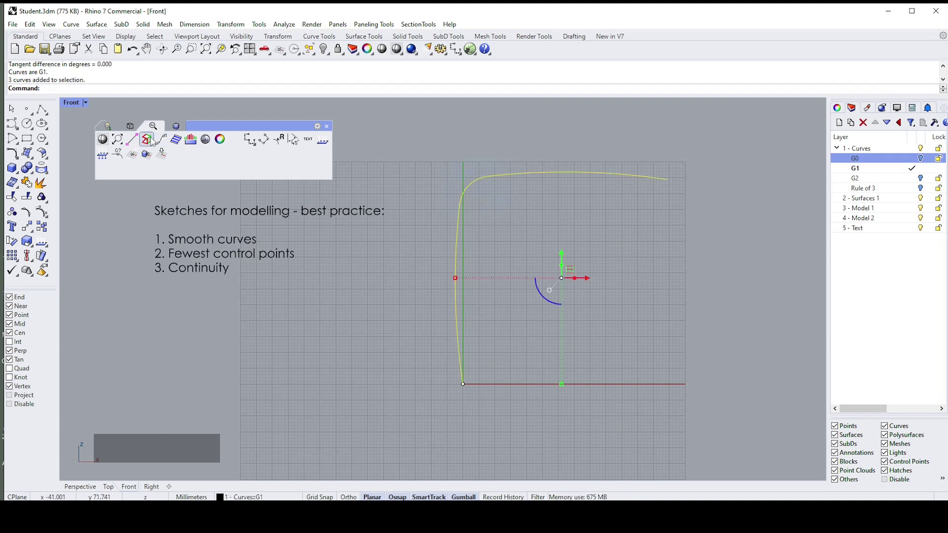
{"action": "left_click", "coordinate": [107, 127]}
{"action": "left_click", "coordinate": [117, 139]}
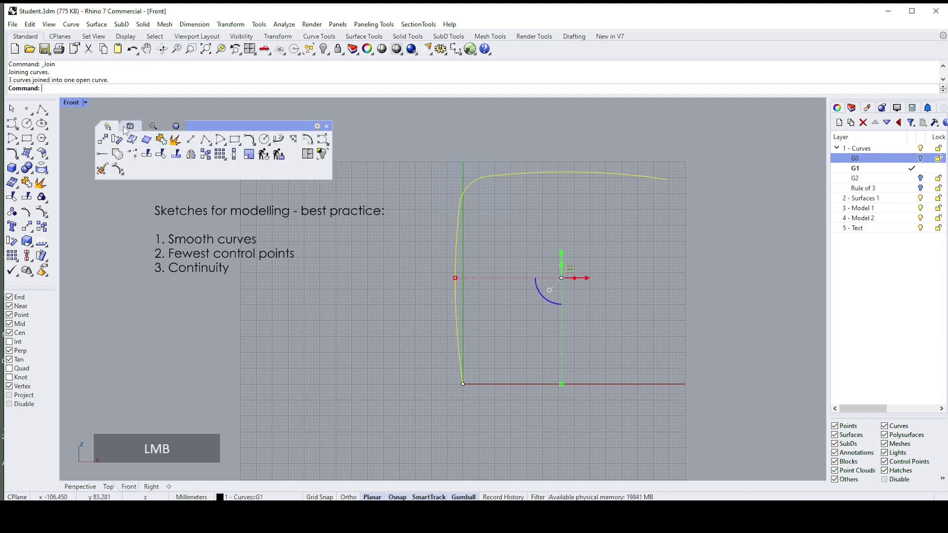
- Display the curvature graph on the joined G1 curve and inspect it across the fillet and the adjoining curves
{"action": "left_click", "coordinate": [153, 126]}
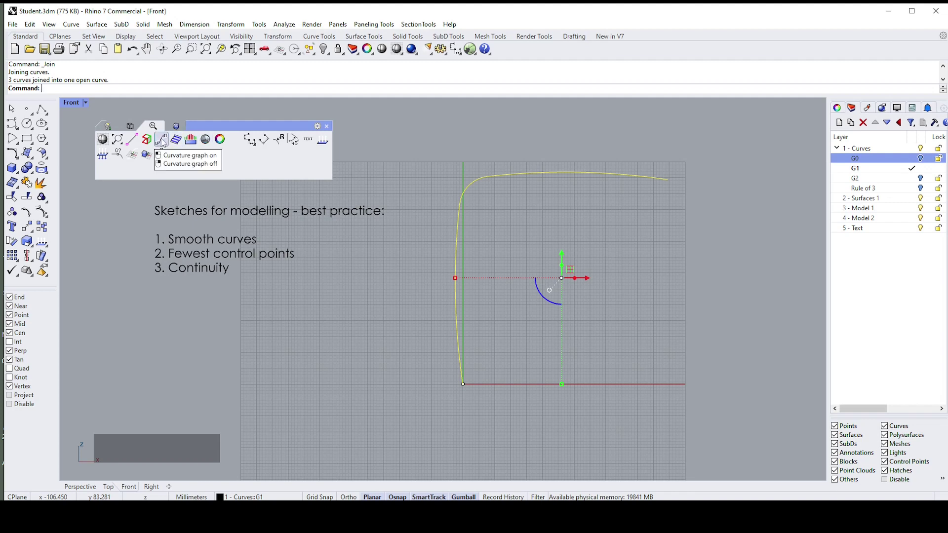
{"action": "left_click", "coordinate": [162, 140]}
{"action": "scroll", "coordinate": [526, 233], "scroll_direction": "down", "scroll_amount": 3}
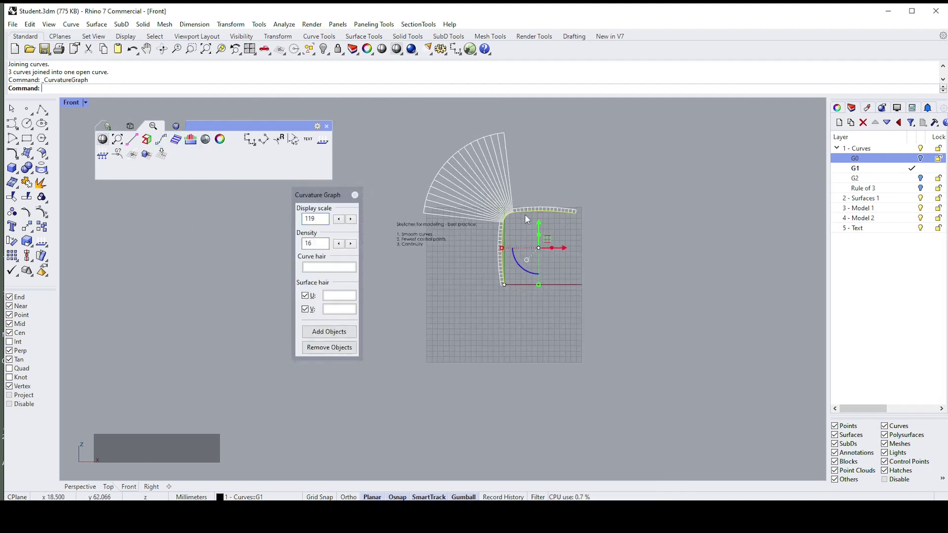
{"action": "scroll", "coordinate": [529, 182], "scroll_direction": "up", "scroll_amount": 1}
{"action": "scroll", "coordinate": [529, 182], "scroll_direction": "up", "scroll_amount": 1}
{"action": "scroll", "coordinate": [546, 231], "scroll_direction": "up", "scroll_amount": 1}
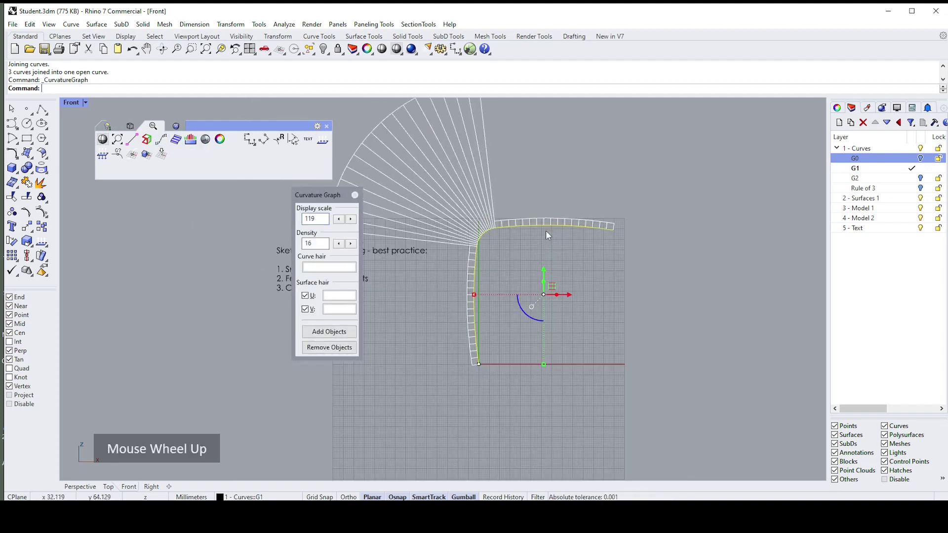
{"action": "scroll", "coordinate": [542, 232], "scroll_direction": "up", "scroll_amount": 1}
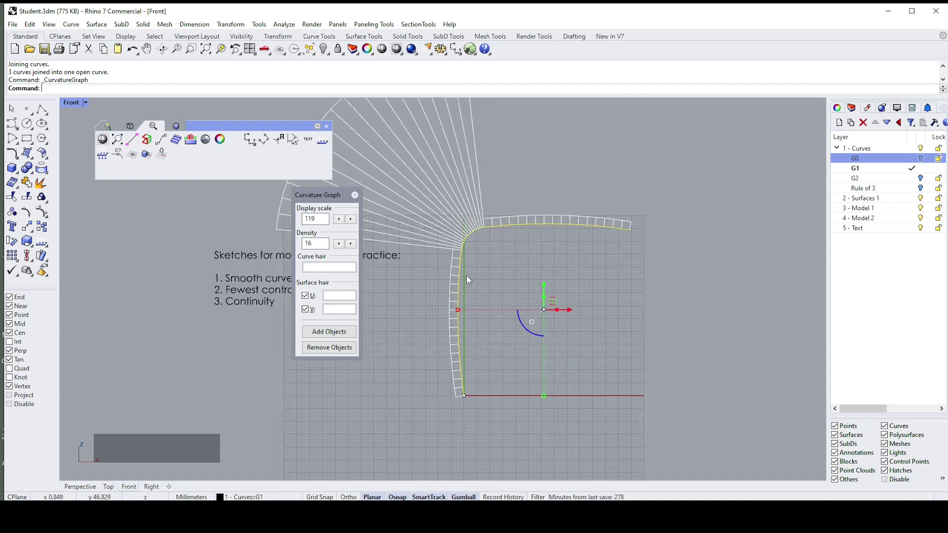
{"action": "scroll", "coordinate": [547, 221], "scroll_direction": "down", "scroll_amount": 2}
{"action": "scroll", "coordinate": [490, 174], "scroll_direction": "up", "scroll_amount": 1}
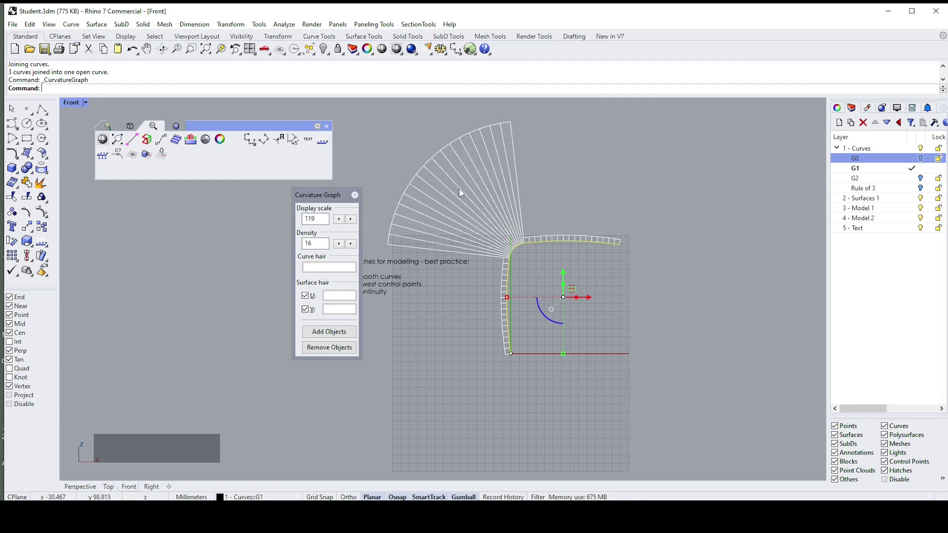
- Close the curvature graph, make G2 the current layer and hide the G1 layer
{"action": "left_click", "coordinate": [356, 196]}
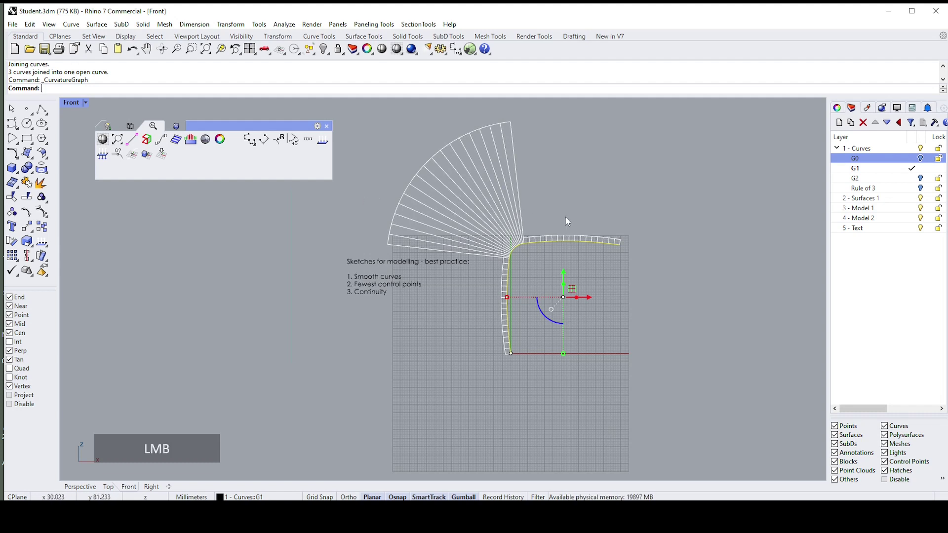
{"action": "left_click_drag", "start_coordinate": [547, 253], "coordinate": [597, 265]}
{"action": "left_click", "coordinate": [917, 179]}
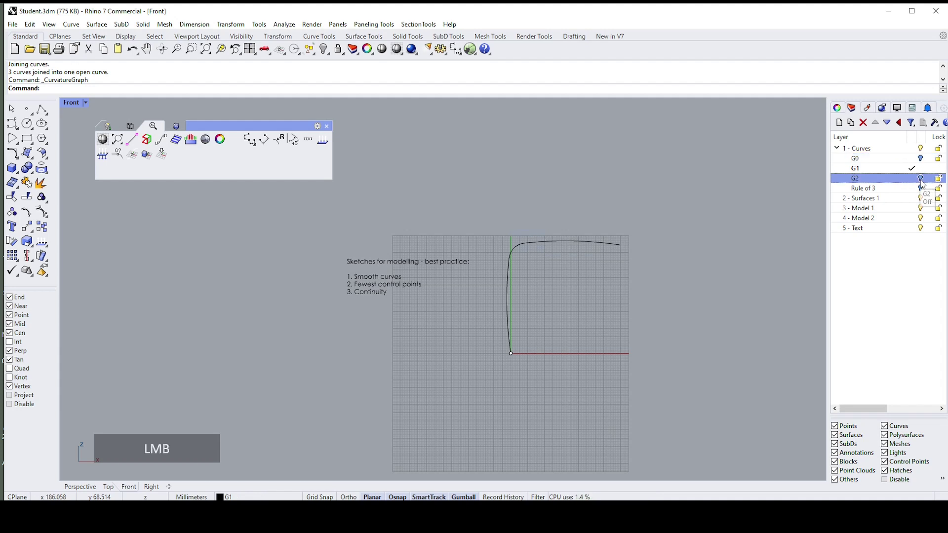
{"action": "left_click", "coordinate": [912, 178]}
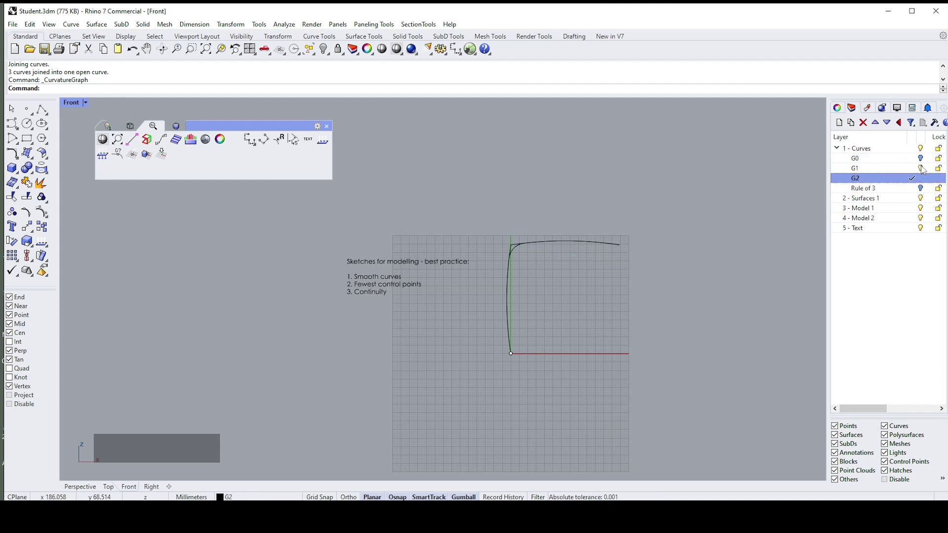
{"action": "left_click", "coordinate": [923, 170]}
{"action": "scroll", "coordinate": [520, 247], "scroll_direction": "up", "scroll_amount": 3}
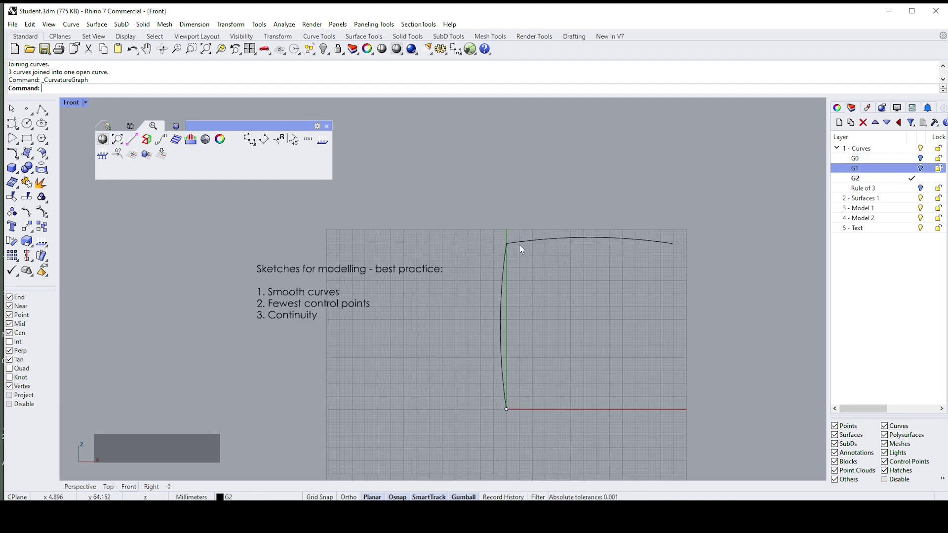
- Fillet the corner between the vertical and upper G2 curves with radius 10, trimming without joining, and delete the fillet arc
{"action": "left_click", "coordinate": [108, 127]}
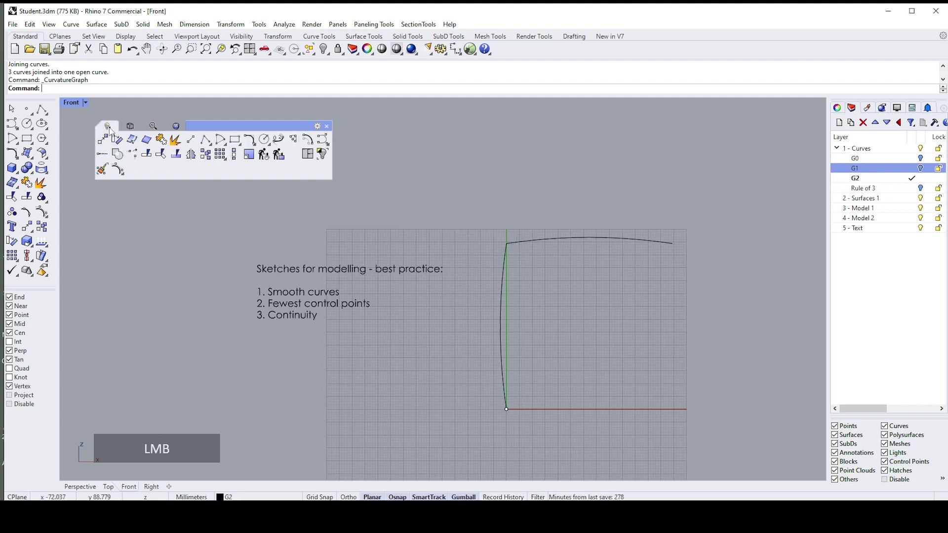
{"action": "left_click", "coordinate": [251, 140]}
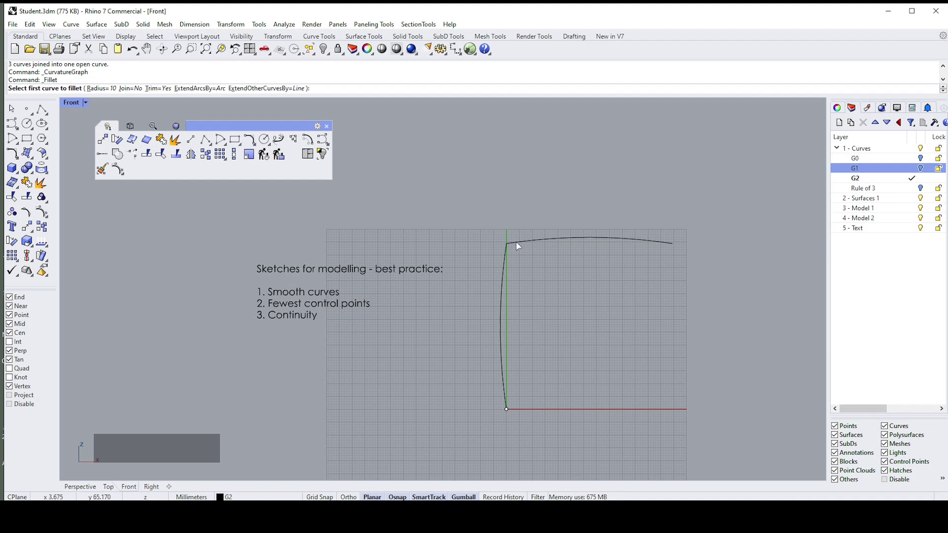
{"action": "left_click", "coordinate": [504, 278]}
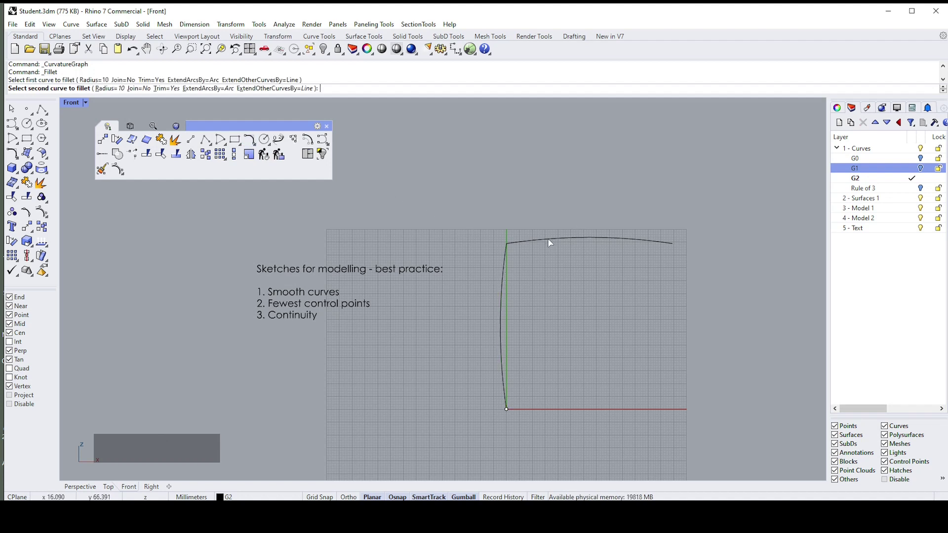
{"action": "left_click", "coordinate": [547, 239]}
{"action": "left_click", "coordinate": [517, 242]}
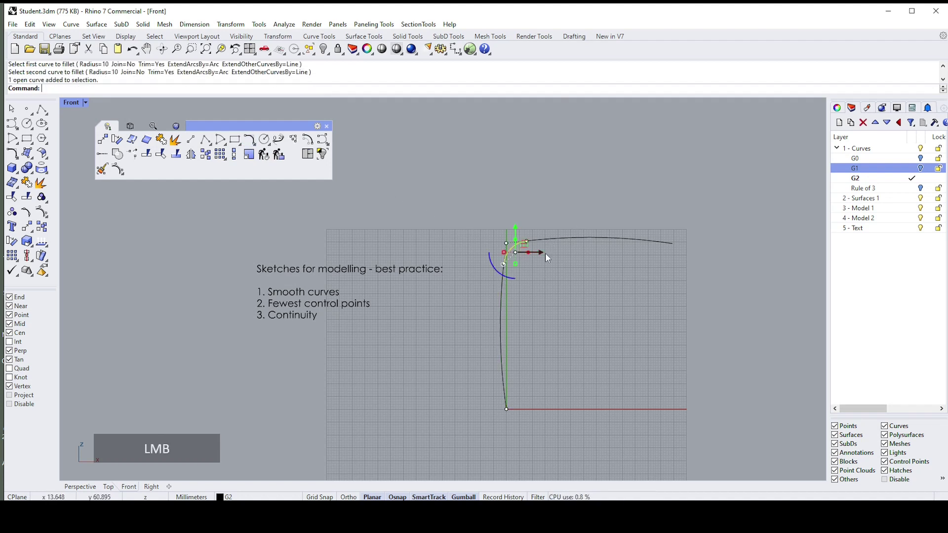
{"action": "key", "text": "Delete"}
- Blend the facing ends of the two G2 curves from their curve ends with Curvature continuity on both sides, trimmed and joined
{"action": "scroll", "coordinate": [520, 250], "scroll_direction": "up", "scroll_amount": 1}
{"action": "scroll", "coordinate": [520, 249], "scroll_direction": "up", "scroll_amount": 3}
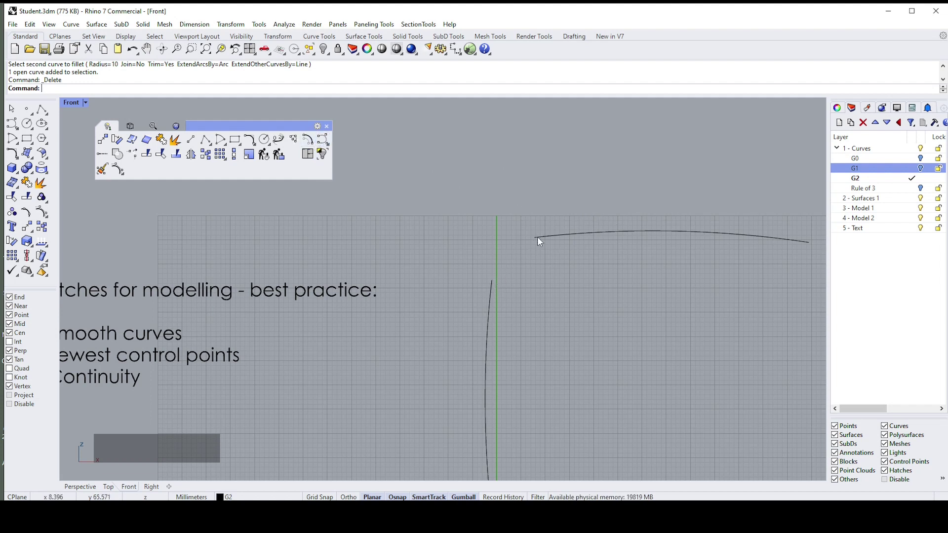
{"action": "left_click", "coordinate": [279, 141]}
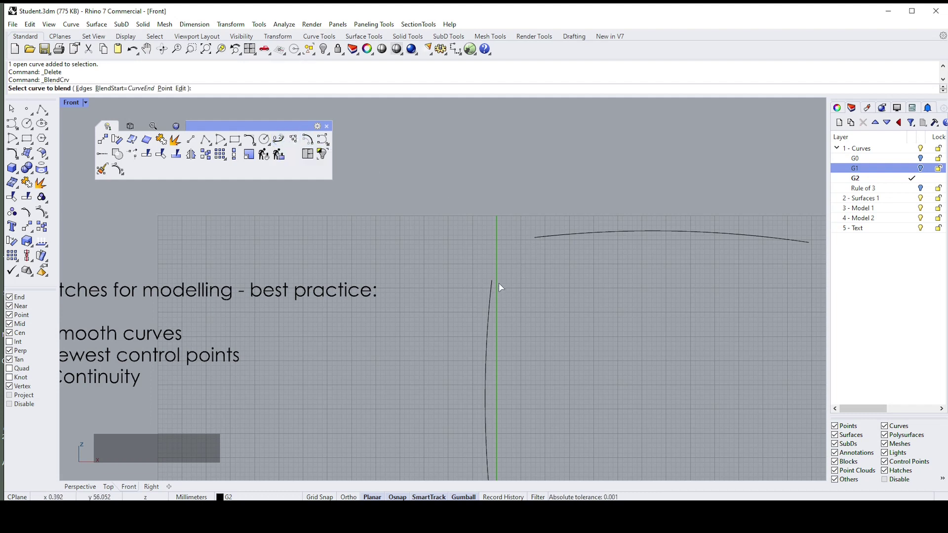
{"action": "left_click", "coordinate": [120, 90]}
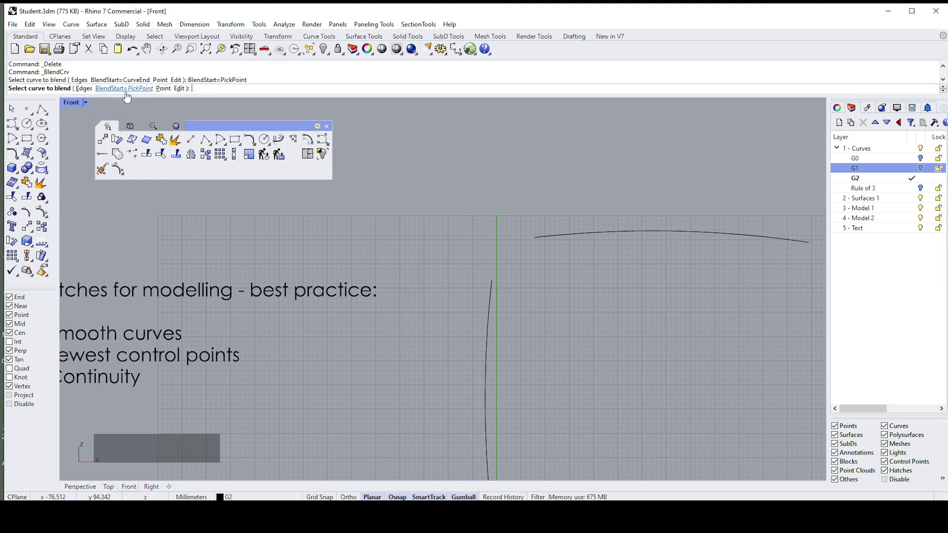
{"action": "left_click", "coordinate": [117, 89]}
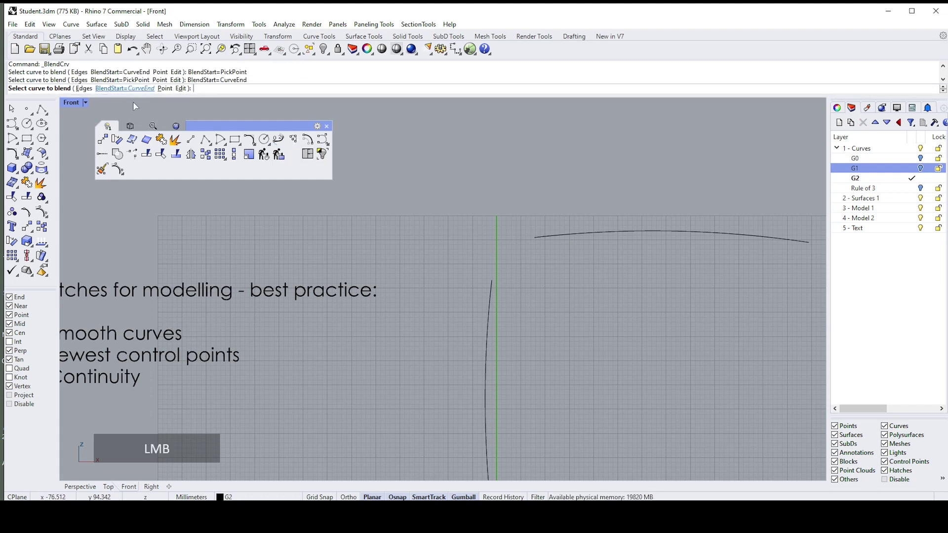
{"action": "left_click", "coordinate": [493, 285]}
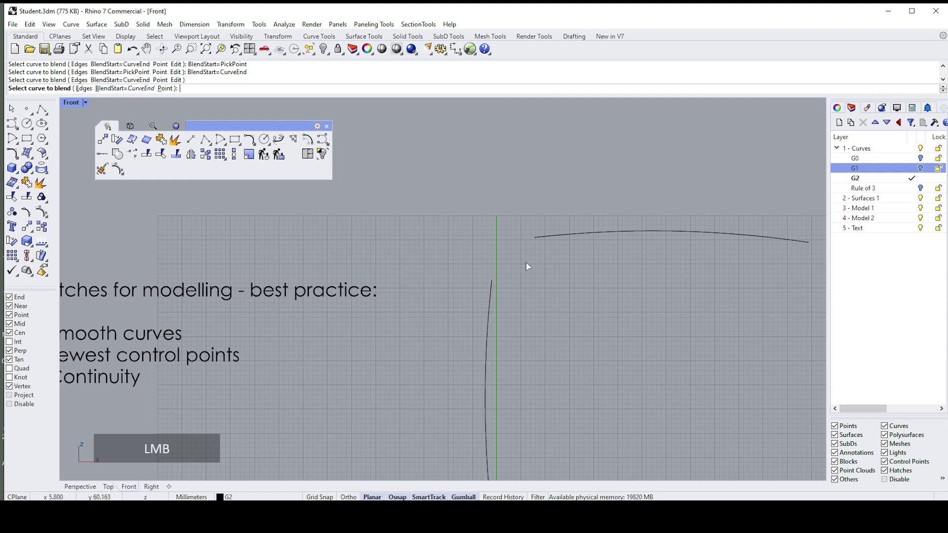
{"action": "left_click", "coordinate": [535, 238]}
{"action": "scroll", "coordinate": [568, 268], "scroll_direction": "up", "scroll_amount": 2}
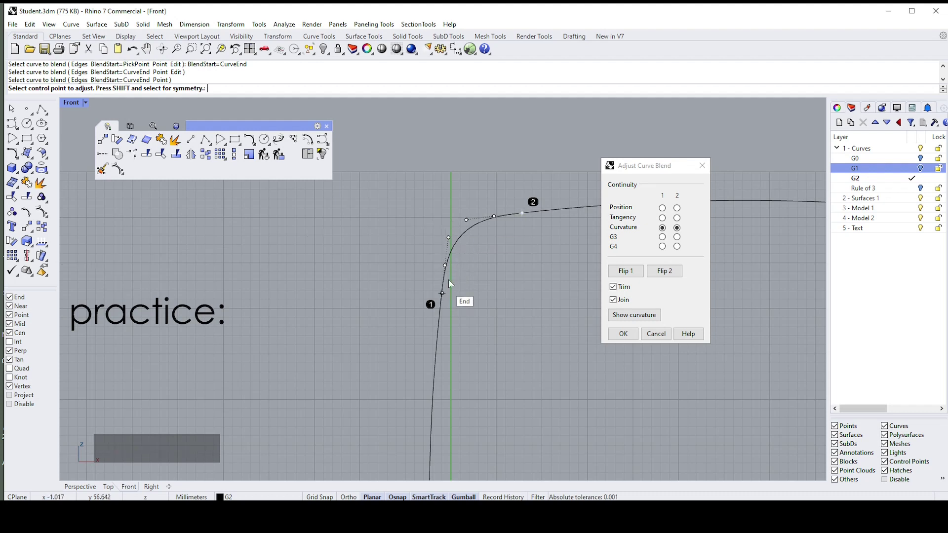
{"action": "mouse_move", "coordinate": [522, 213]}
{"action": "left_mouse_down"}
{"action": "mouse_move", "coordinate": [459, 233]}
{"action": "mouse_move", "coordinate": [538, 211]}
{"action": "mouse_move", "coordinate": [537, 236]}
{"action": "left_mouse_up"}
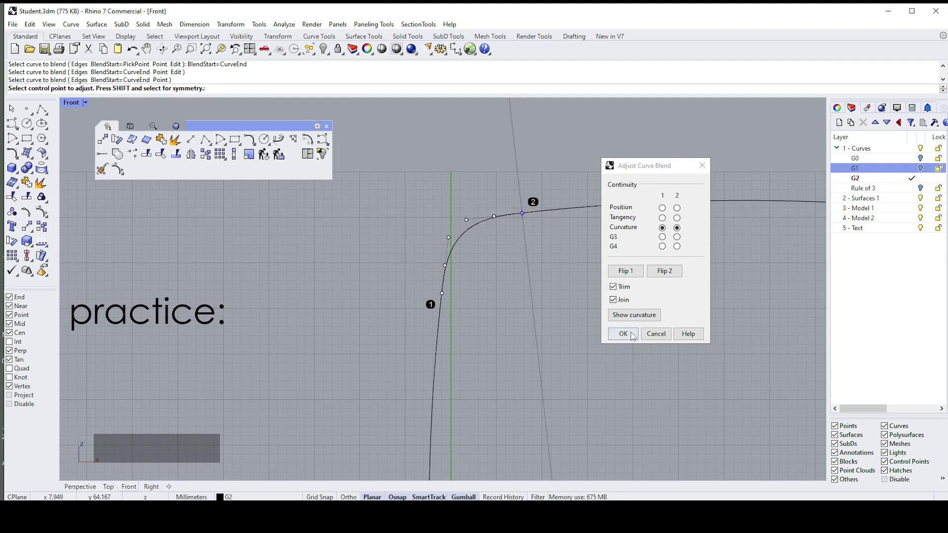
{"action": "left_click", "coordinate": [623, 334]}
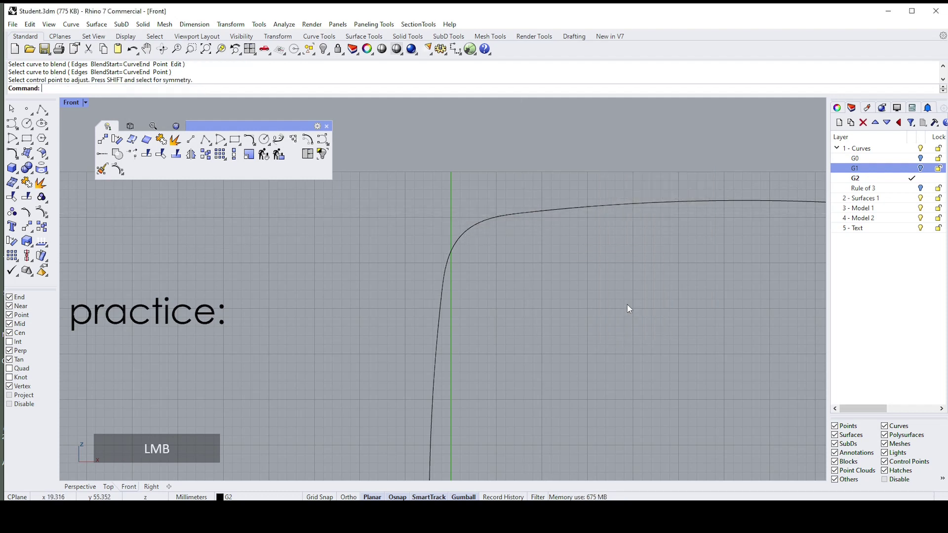
- Make G1 the visible, current layer again and hide the G2 layer
{"action": "left_click", "coordinate": [922, 169]}
{"action": "left_click", "coordinate": [914, 168]}
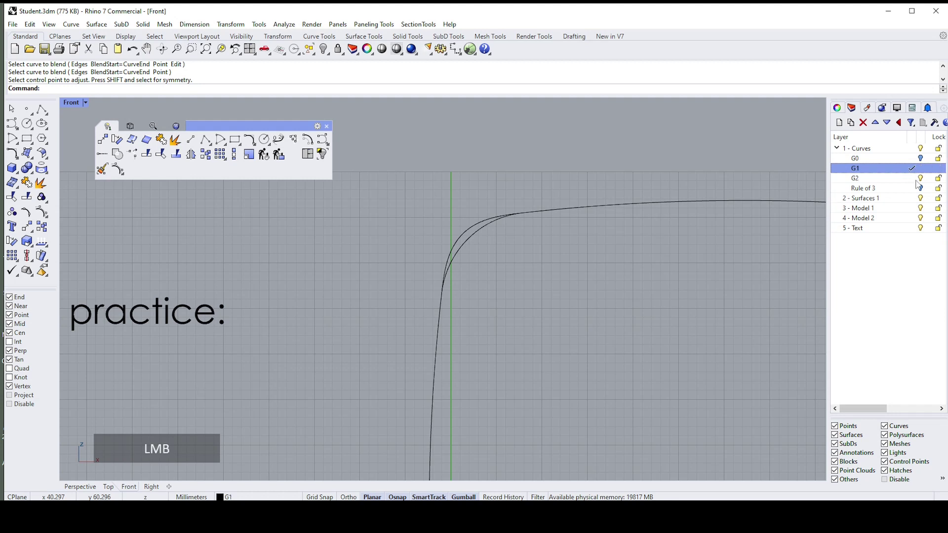
{"action": "left_click_drag", "start_coordinate": [920, 181], "coordinate": [920, 189]}
- Show the control points of the joined G1 curve and examine them around the fillet and along the upper curve
{"action": "left_click", "coordinate": [500, 221]}
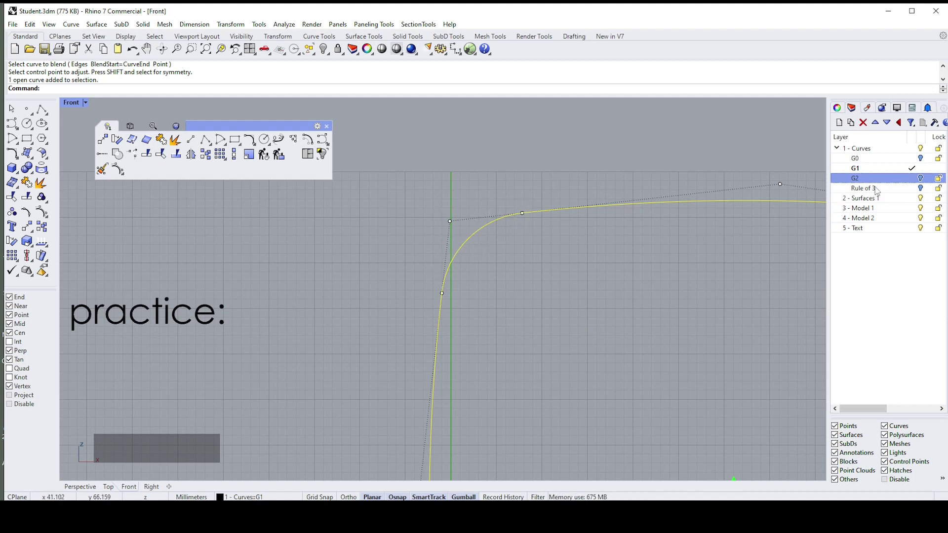
{"action": "scroll", "coordinate": [505, 235], "scroll_direction": "down", "scroll_amount": 1}
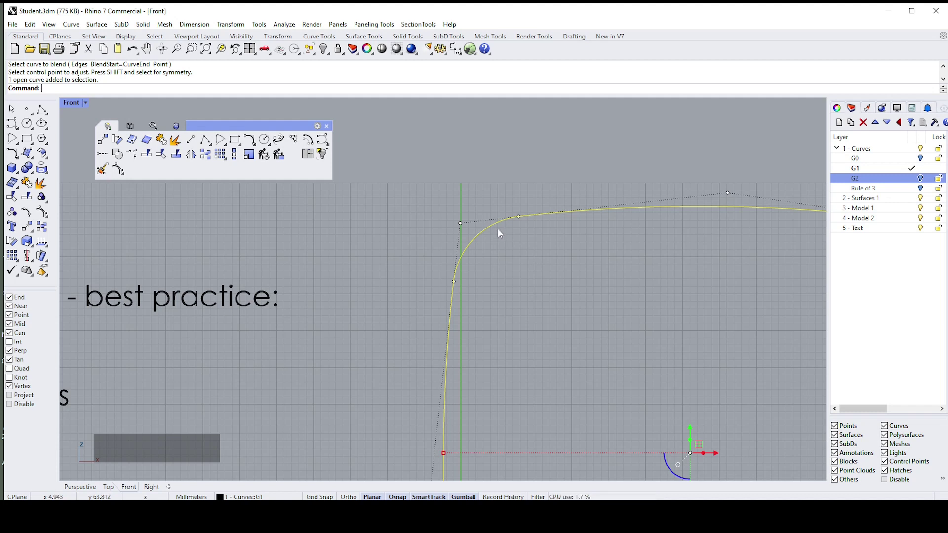
{"action": "scroll", "coordinate": [493, 233], "scroll_direction": "down", "scroll_amount": 2}
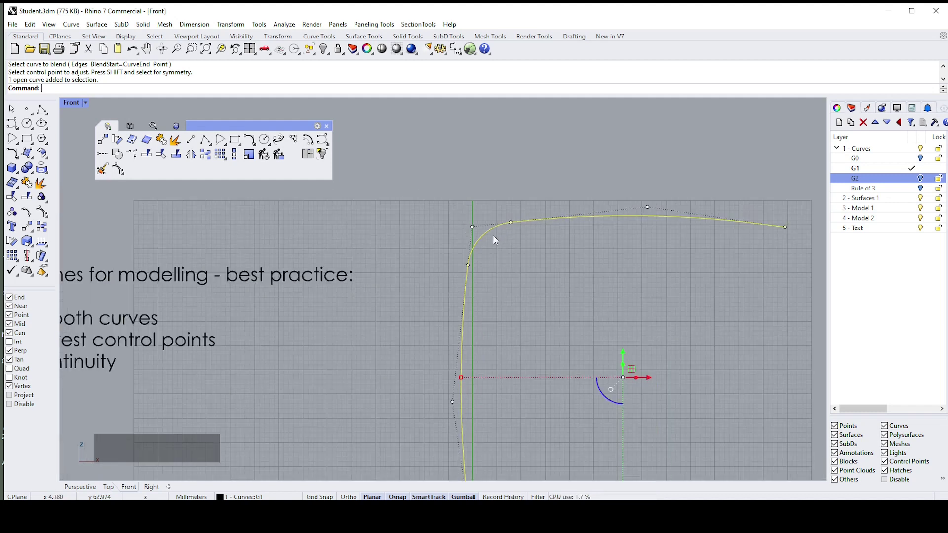
{"action": "scroll", "coordinate": [763, 221], "scroll_direction": "up", "scroll_amount": 2}
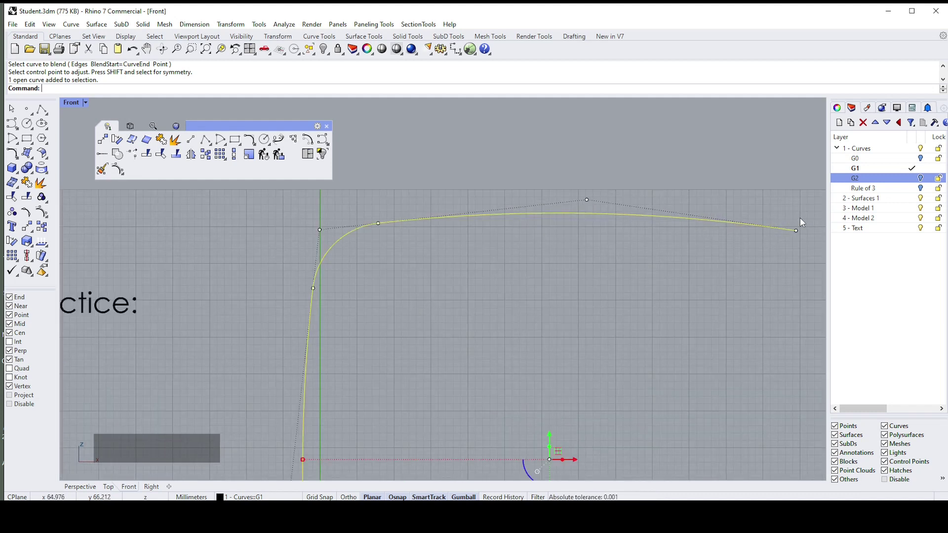
- Pick out the control points along the upper G1 curve up to its fillet end, and hide the curve's control points
{"action": "left_click", "coordinate": [795, 230]}
{"action": "left_click", "coordinate": [587, 215], "text": "shift"}
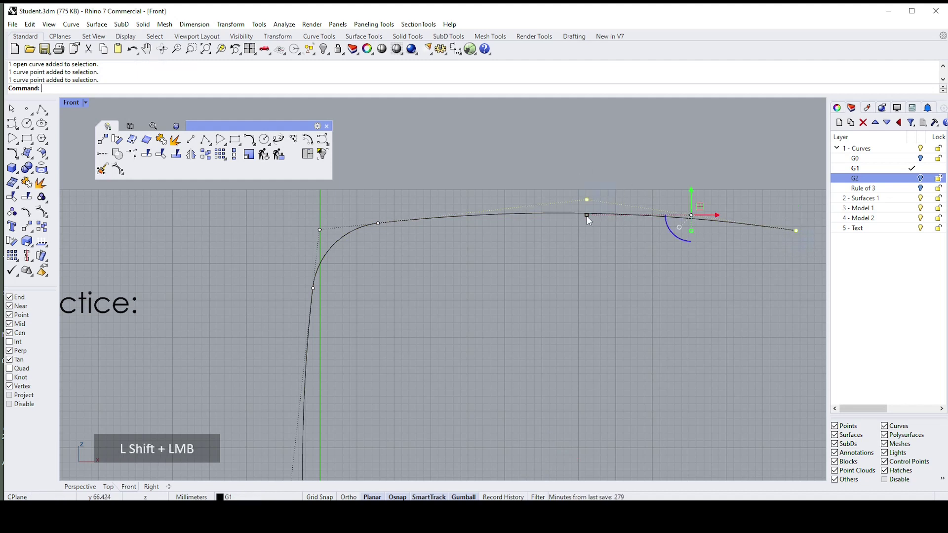
{"action": "left_click_drag", "start_coordinate": [358, 198], "coordinate": [418, 252], "text": "shift"}
{"action": "left_click", "coordinate": [374, 232]}
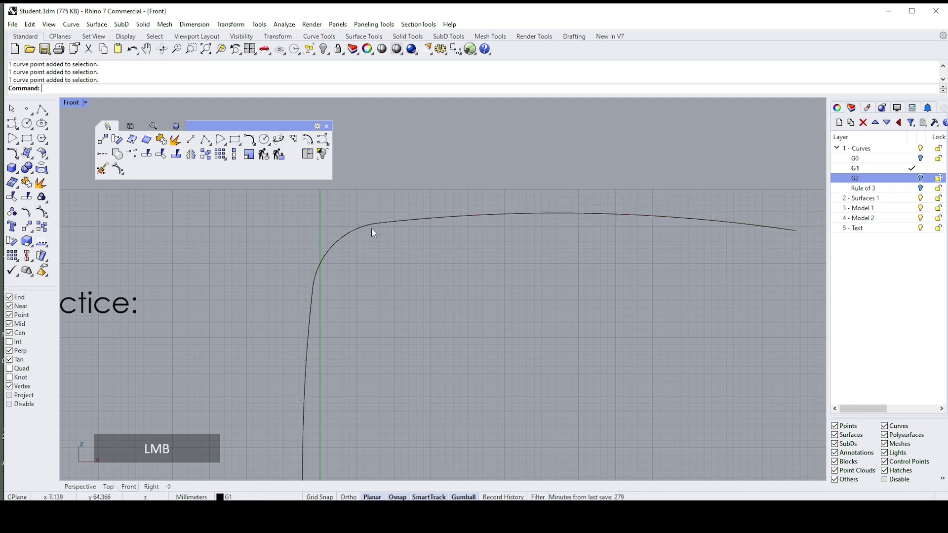
{"action": "scroll", "coordinate": [374, 233], "scroll_direction": "down", "scroll_amount": 1}
{"action": "left_click", "coordinate": [319, 299]}
{"action": "left_click", "coordinate": [707, 266]}
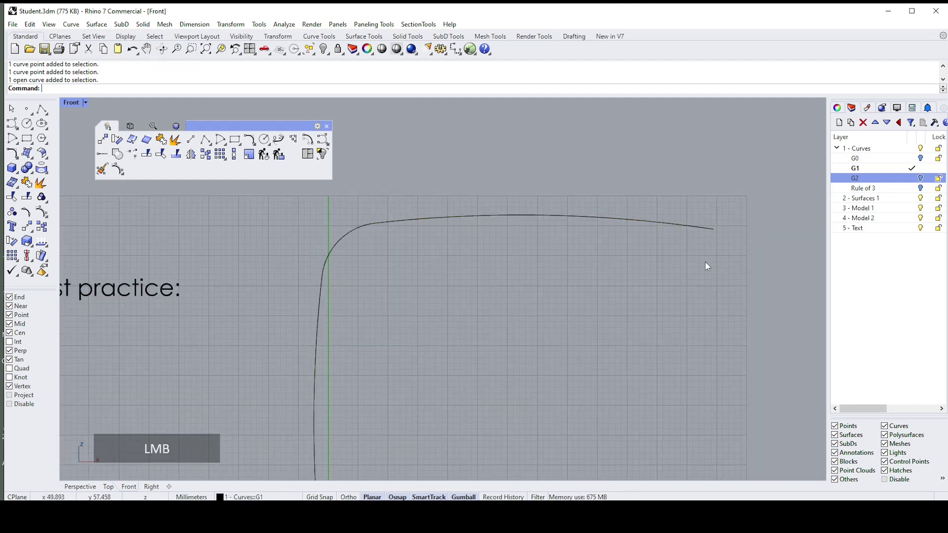
- Show the G2 layer, make it the current layer and hide the G1 layer
{"action": "left_click", "coordinate": [921, 179]}
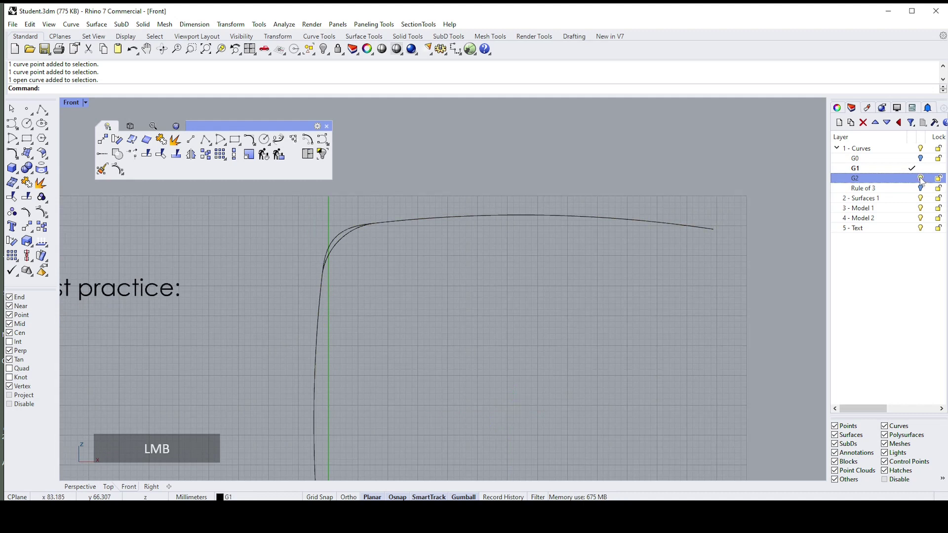
{"action": "left_click", "coordinate": [913, 179]}
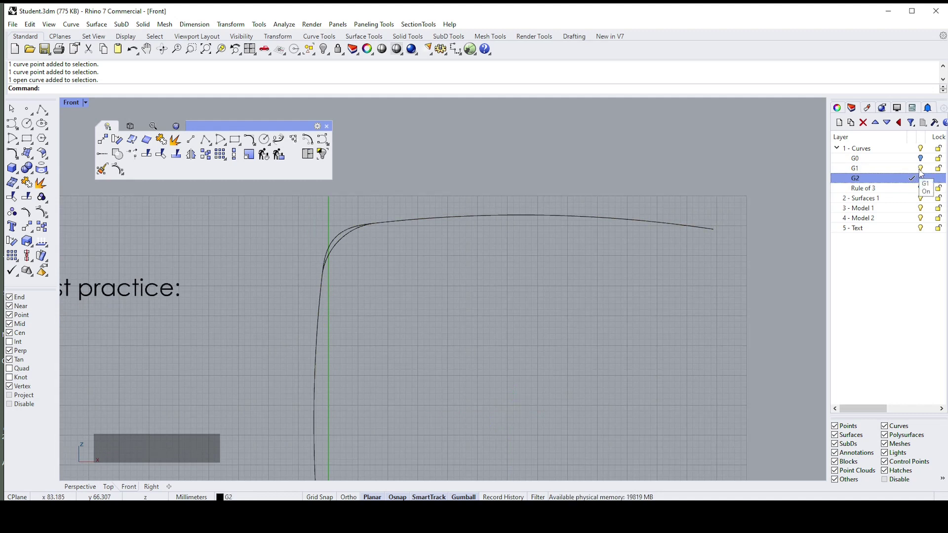
{"action": "left_click", "coordinate": [920, 171]}
- Show the control points of the joined G2 curve and examine their layout around the blended corner
{"action": "scroll", "coordinate": [354, 241], "scroll_direction": "up", "scroll_amount": 1}
{"action": "left_click", "coordinate": [344, 227]}
{"action": "scroll", "coordinate": [394, 236], "scroll_direction": "down", "scroll_amount": 1}
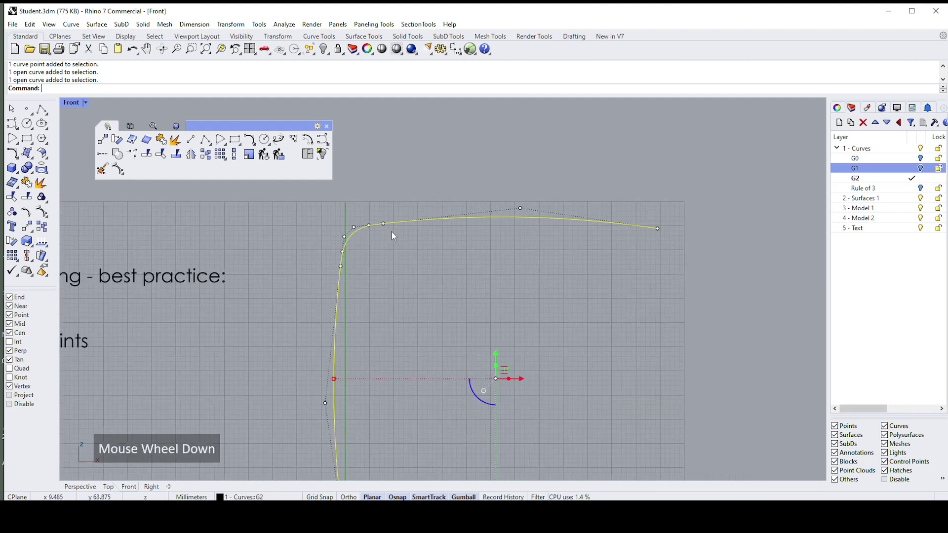
{"action": "scroll", "coordinate": [322, 226], "scroll_direction": "up", "scroll_amount": 2}
{"action": "scroll", "coordinate": [324, 223], "scroll_direction": "down", "scroll_amount": 1}
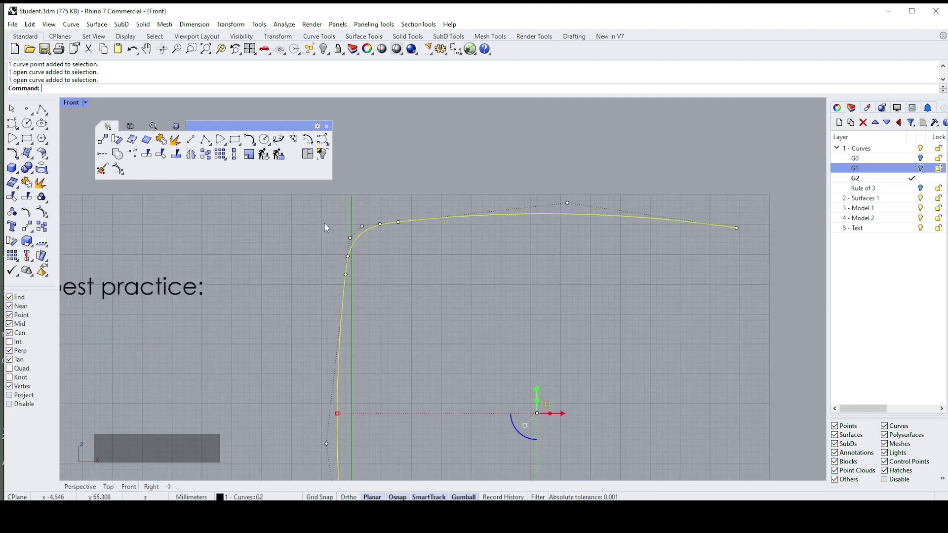
- Display the curvature graph on the joined G2 curve and examine it where the blend meets both side curves
{"action": "left_click", "coordinate": [153, 125]}
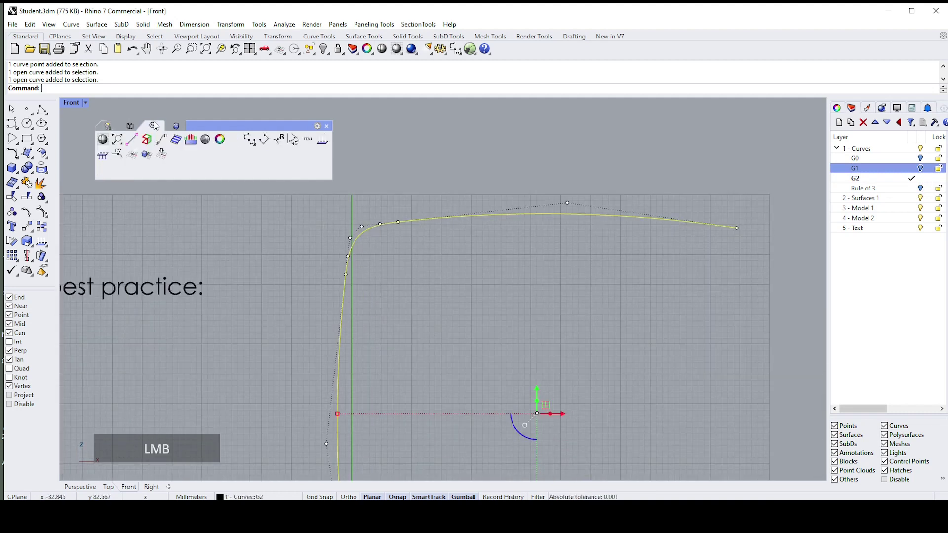
{"action": "left_click", "coordinate": [161, 140]}
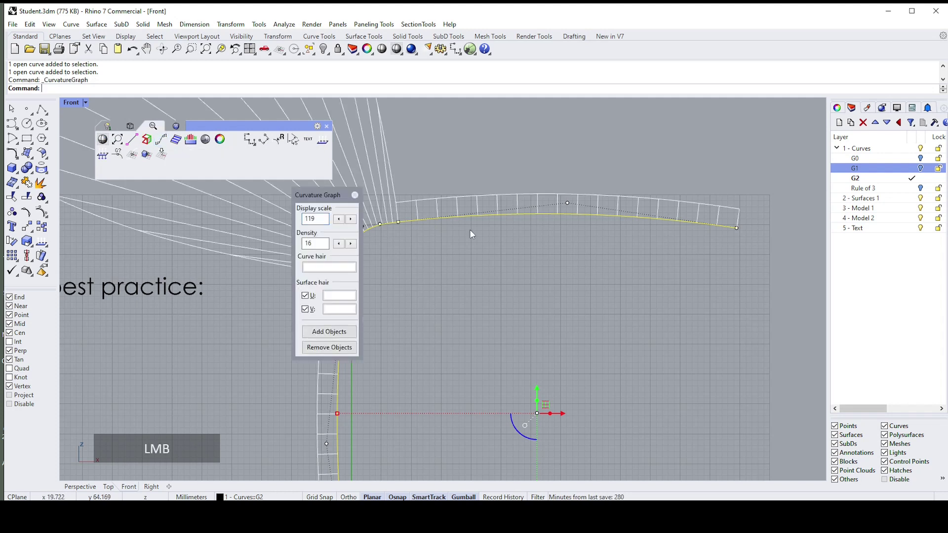
{"action": "scroll", "coordinate": [470, 232], "scroll_direction": "down", "scroll_amount": 2}
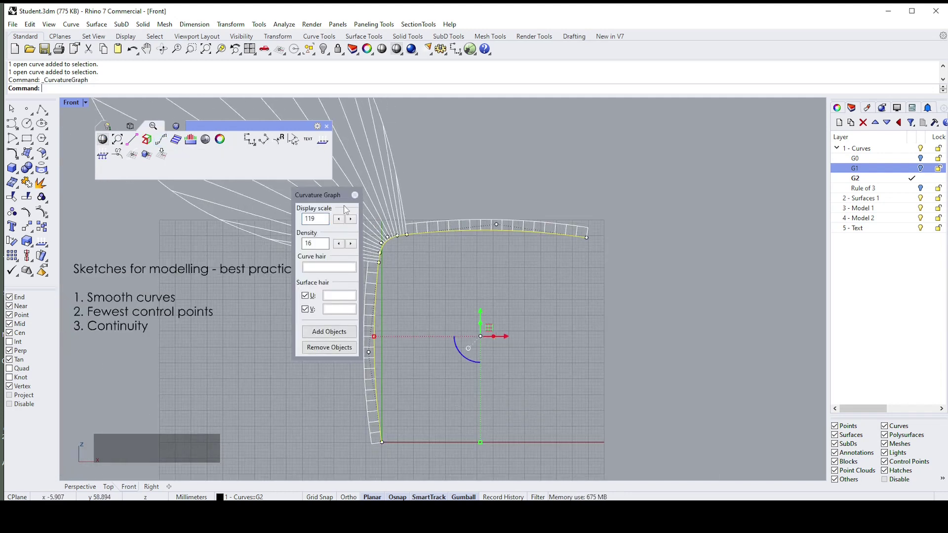
{"action": "left_click_drag", "start_coordinate": [334, 198], "coordinate": [580, 252]}
{"action": "scroll", "coordinate": [383, 218], "scroll_direction": "down", "scroll_amount": 2}
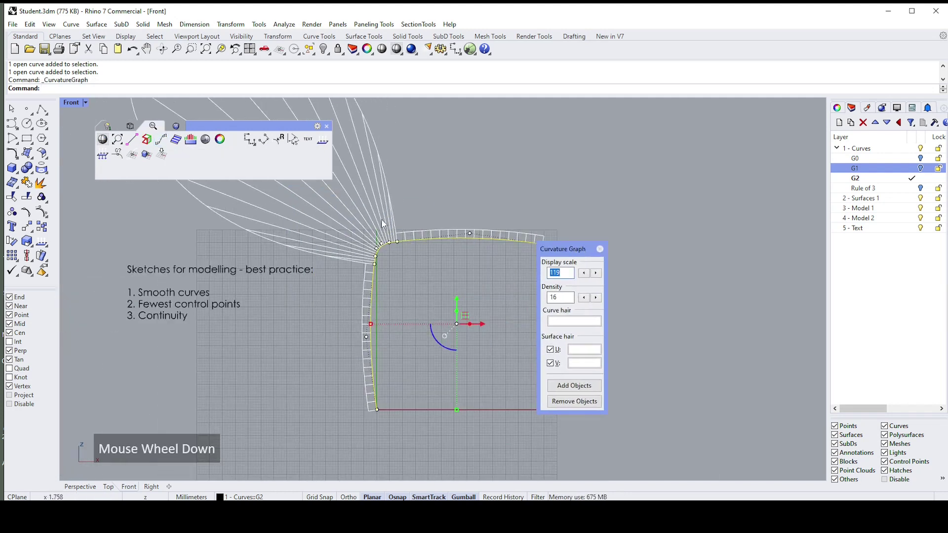
{"action": "scroll", "coordinate": [395, 223], "scroll_direction": "up", "scroll_amount": 1}
{"action": "scroll", "coordinate": [398, 220], "scroll_direction": "down", "scroll_amount": 1}
{"action": "scroll", "coordinate": [401, 216], "scroll_direction": "up", "scroll_amount": 1}
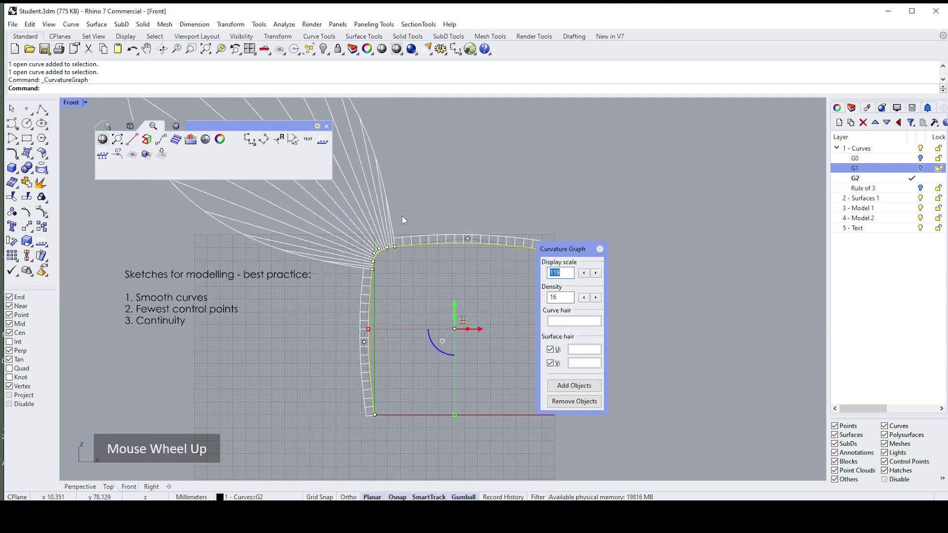
{"action": "scroll", "coordinate": [411, 231], "scroll_direction": "up", "scroll_amount": 1}
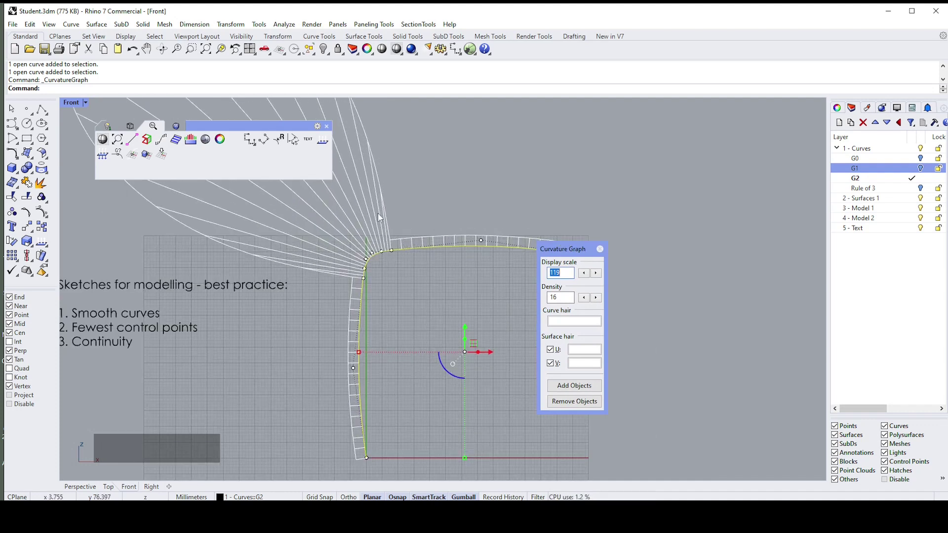
- Close the curvature graph, hide the G2 curve's control points and clear the selection
{"action": "left_click", "coordinate": [598, 250]}
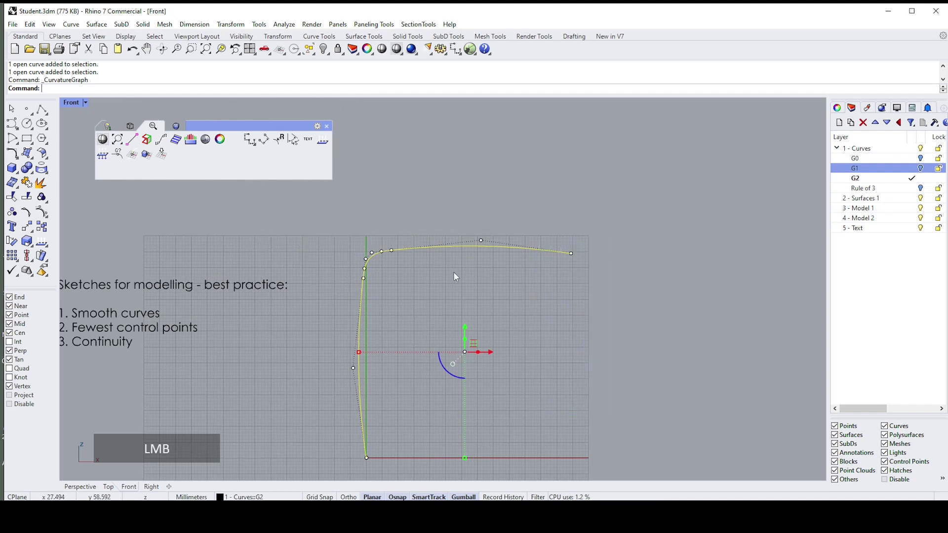
{"action": "left_click", "coordinate": [453, 271]}
{"action": "left_click_drag", "start_coordinate": [342, 238], "coordinate": [343, 237]}
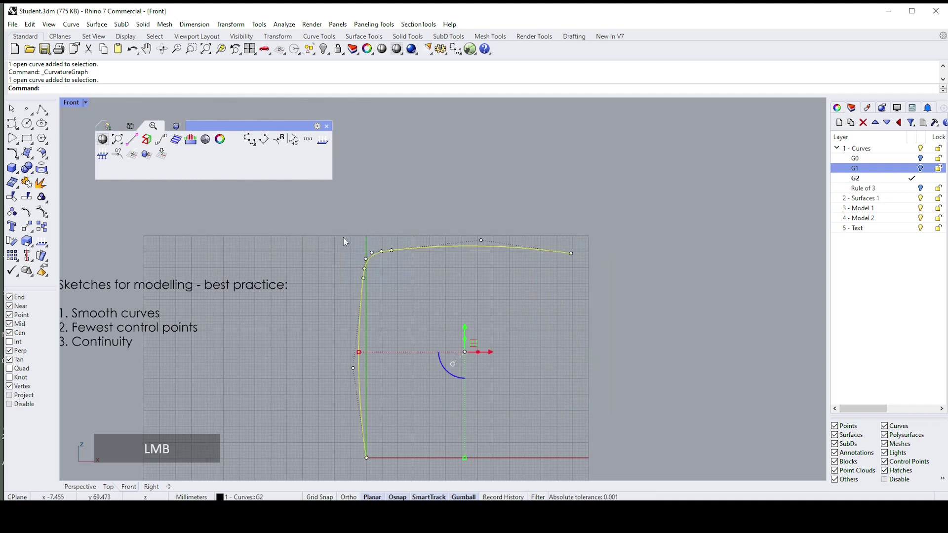
{"action": "left_click", "coordinate": [127, 216]}
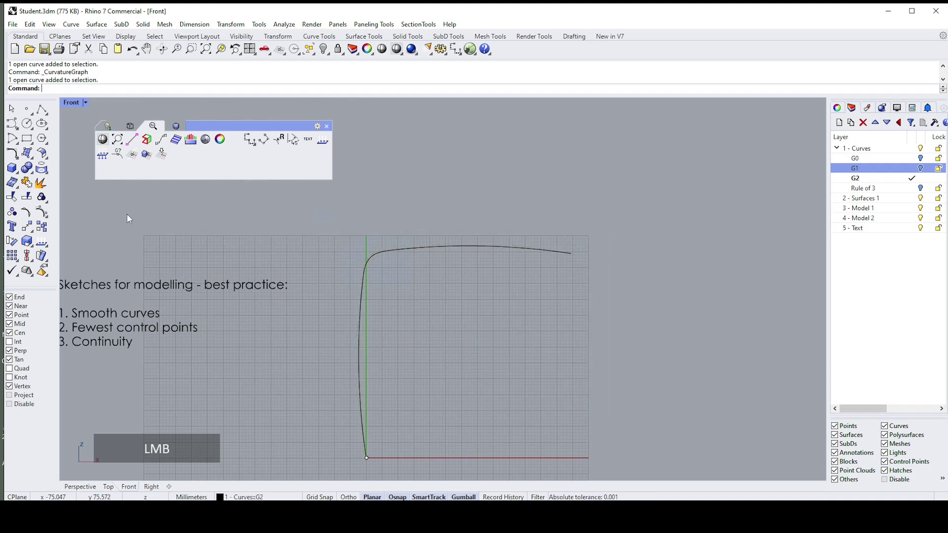
- Explode the joined G2 curve into its separate segments
{"action": "left_click", "coordinate": [122, 155]}
{"action": "left_click", "coordinate": [363, 291]}
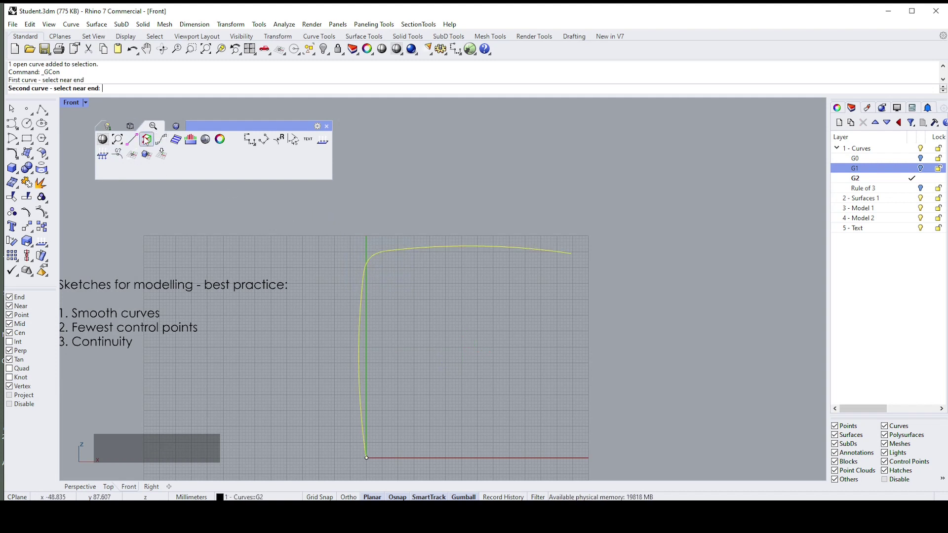
{"action": "left_click", "coordinate": [108, 127]}
{"action": "left_click", "coordinate": [182, 140]}
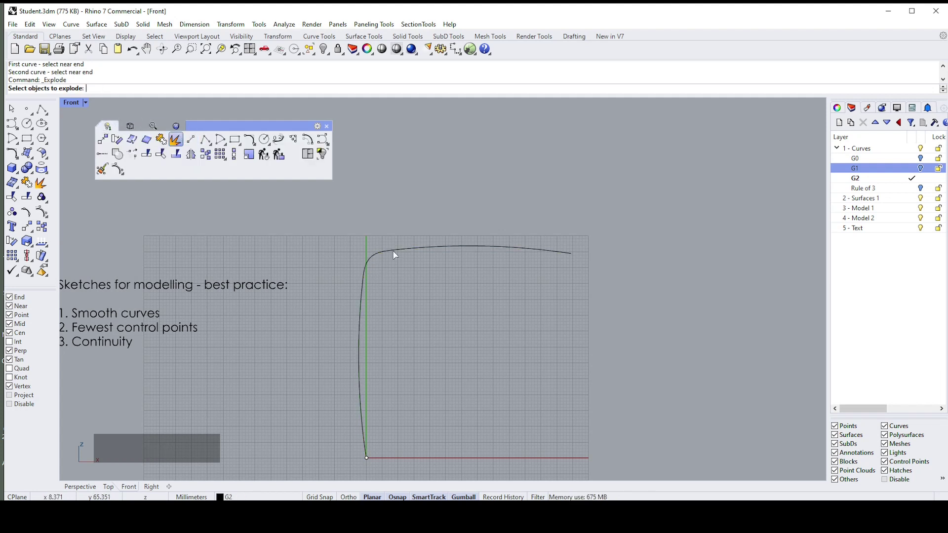
{"action": "left_click", "coordinate": [393, 251]}
{"action": "right_click", "coordinate": [393, 250]}
{"action": "left_click", "coordinate": [395, 250]}
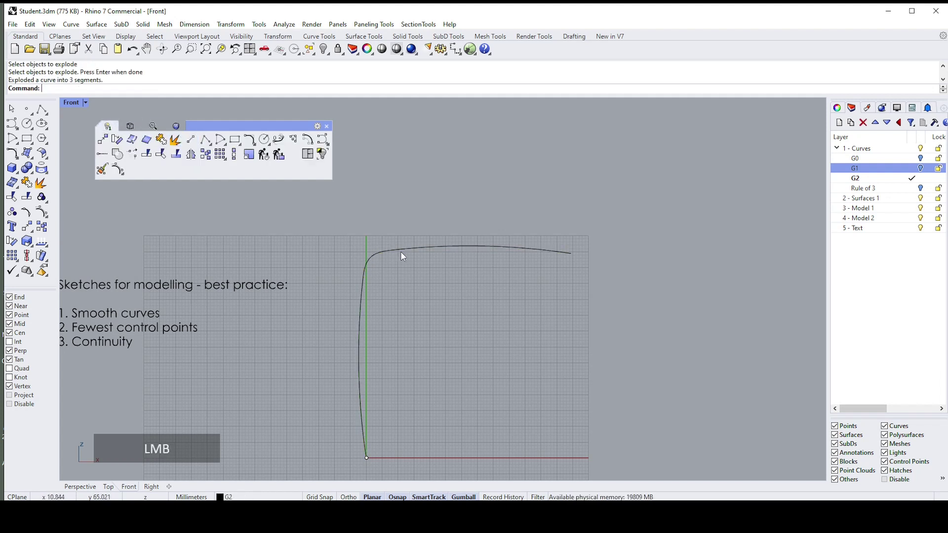
{"action": "left_click", "coordinate": [376, 262]}
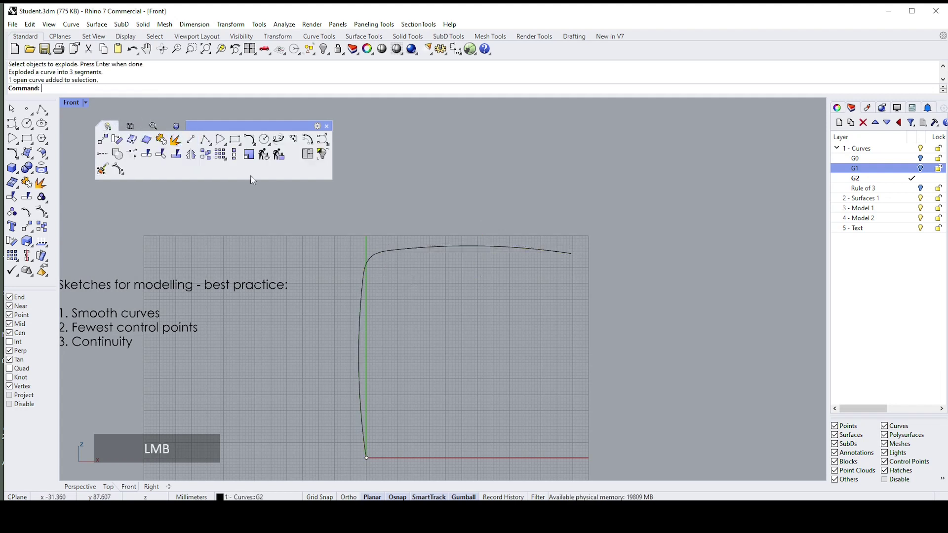
- Check the geometric continuity between the vertical G2 curve and the corner blend curve
{"action": "left_click", "coordinate": [153, 127]}
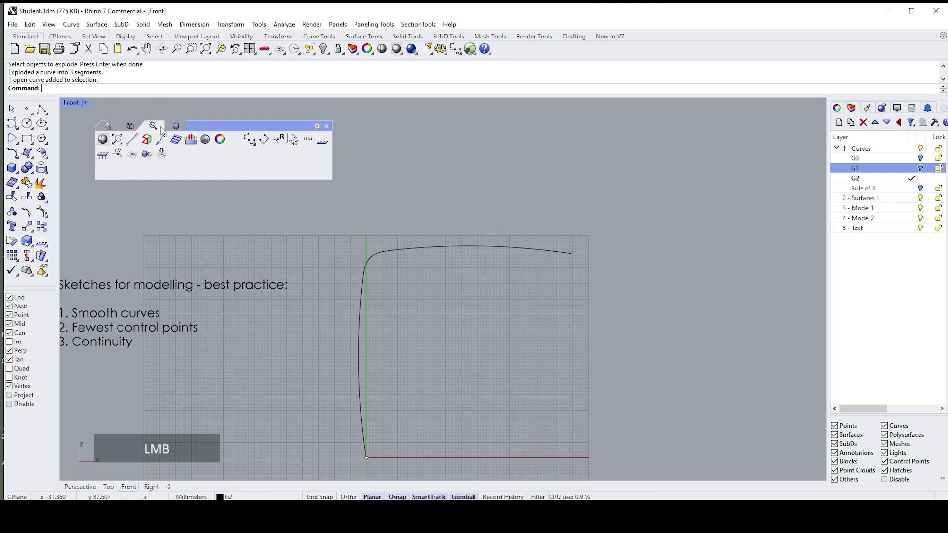
{"action": "left_click", "coordinate": [119, 154]}
{"action": "left_click", "coordinate": [364, 289]}
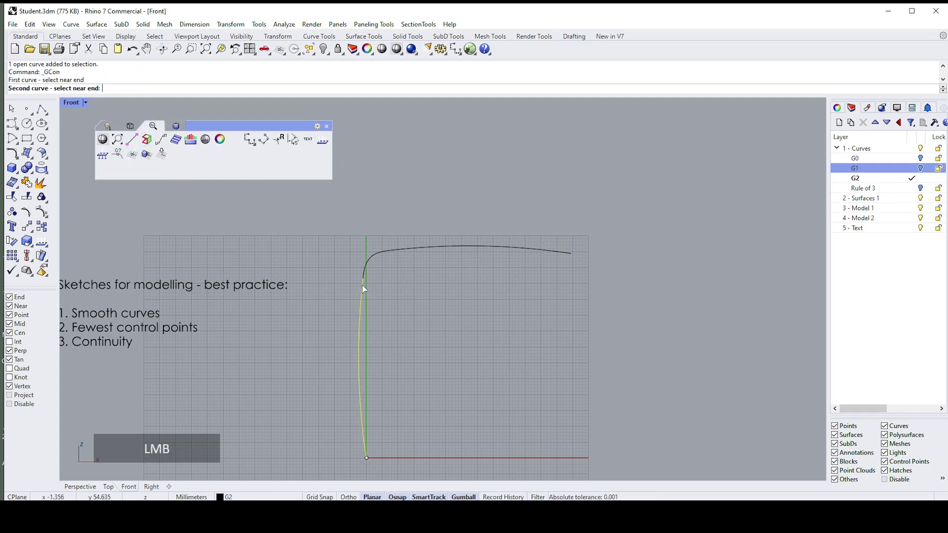
{"action": "left_click", "coordinate": [365, 267]}
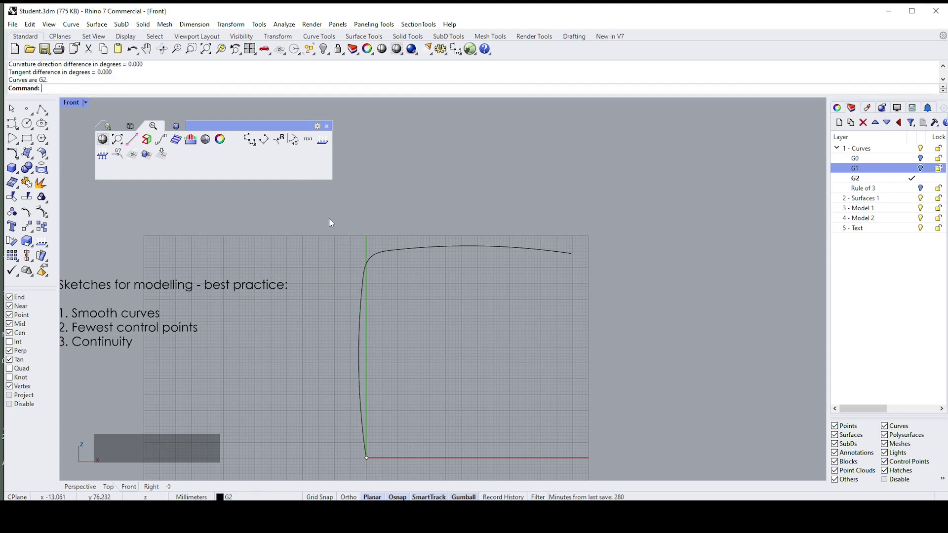
- Check the geometric continuity between the upper G2 curve and the corner blend curve
{"action": "scroll", "coordinate": [390, 262], "scroll_direction": "up", "scroll_amount": 1}
{"action": "right_click", "coordinate": [389, 262]}
{"action": "left_click", "coordinate": [408, 244]}
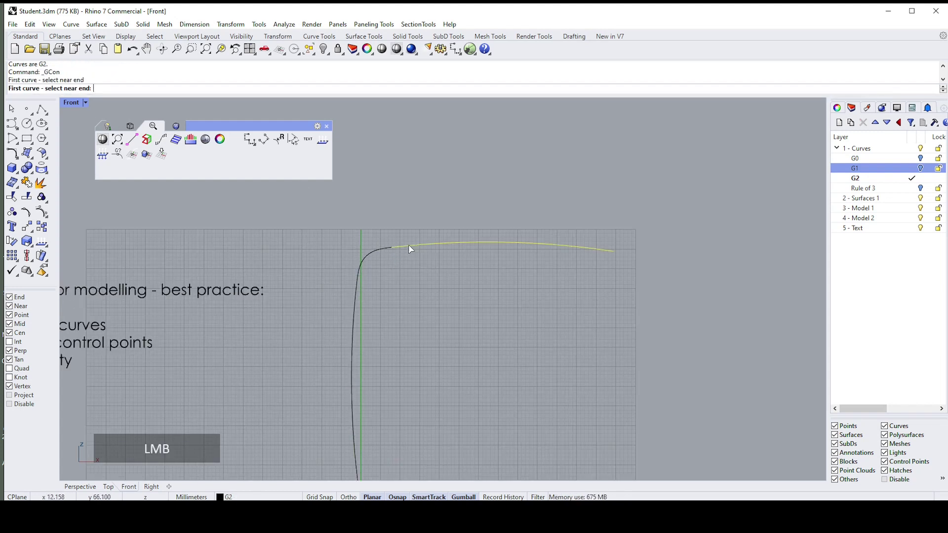
{"action": "left_click", "coordinate": [383, 250]}
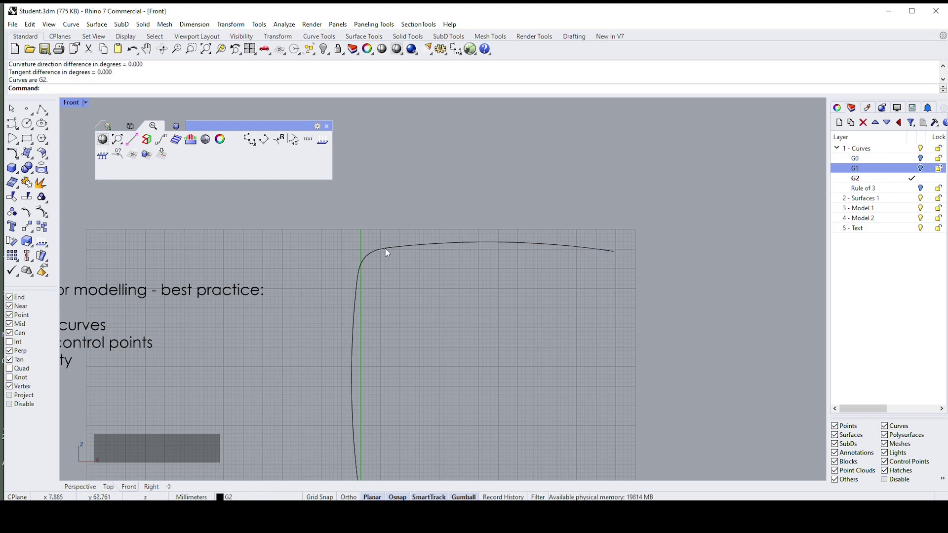
{"action": "scroll", "coordinate": [392, 197], "scroll_direction": "down", "scroll_amount": 1}
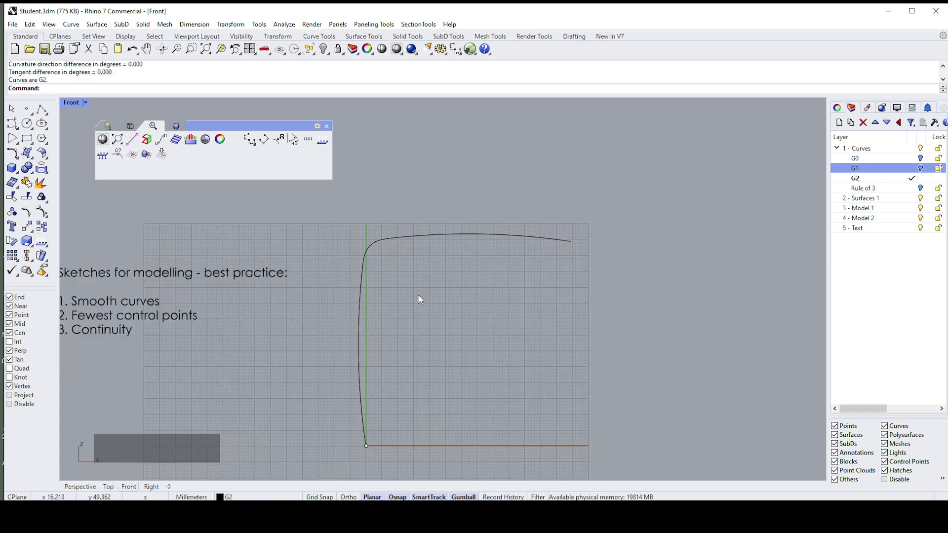
- Display the curvature graph on all three exploded G2 curves and examine the hairs at the blend's two joints
{"action": "left_click_drag", "start_coordinate": [335, 224], "coordinate": [335, 224]}
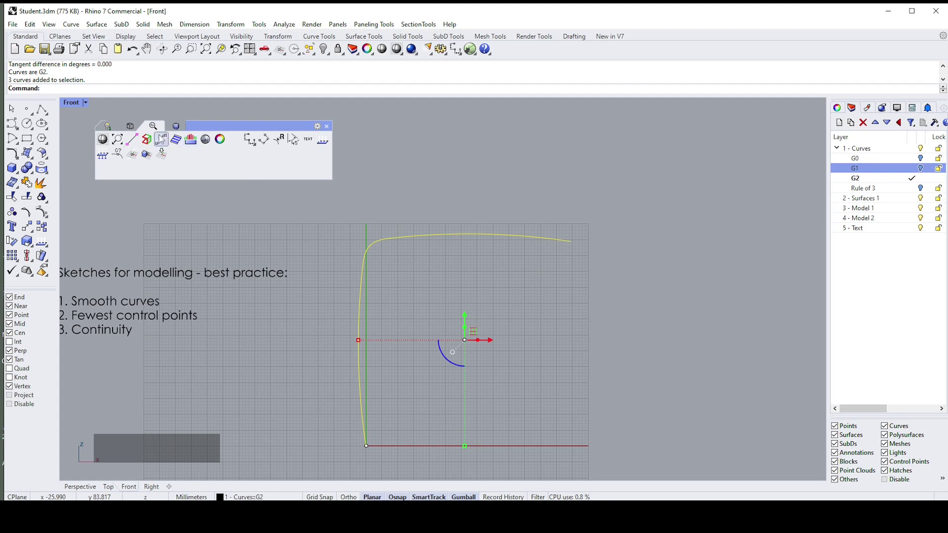
{"action": "left_click", "coordinate": [163, 145]}
{"action": "scroll", "coordinate": [464, 267], "scroll_direction": "down", "scroll_amount": 1}
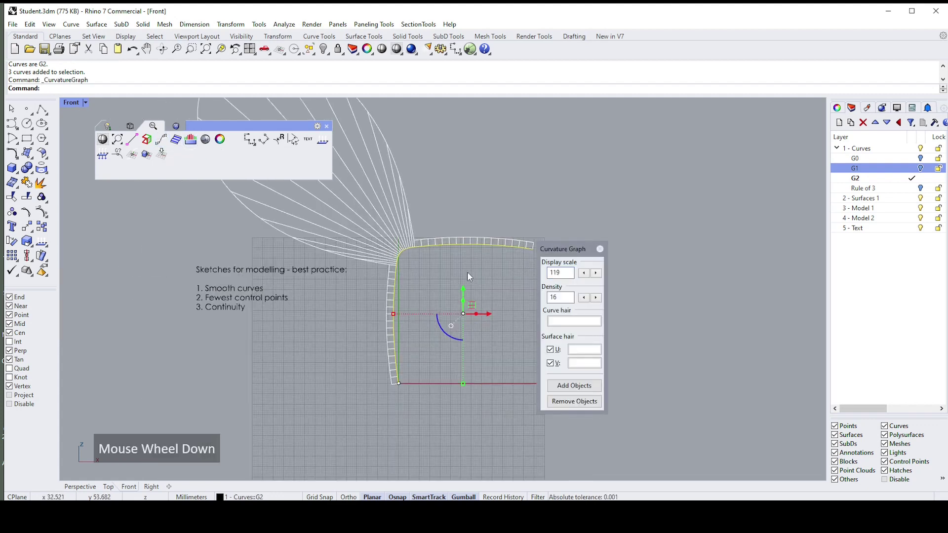
{"action": "scroll", "coordinate": [420, 248], "scroll_direction": "up", "scroll_amount": 3}
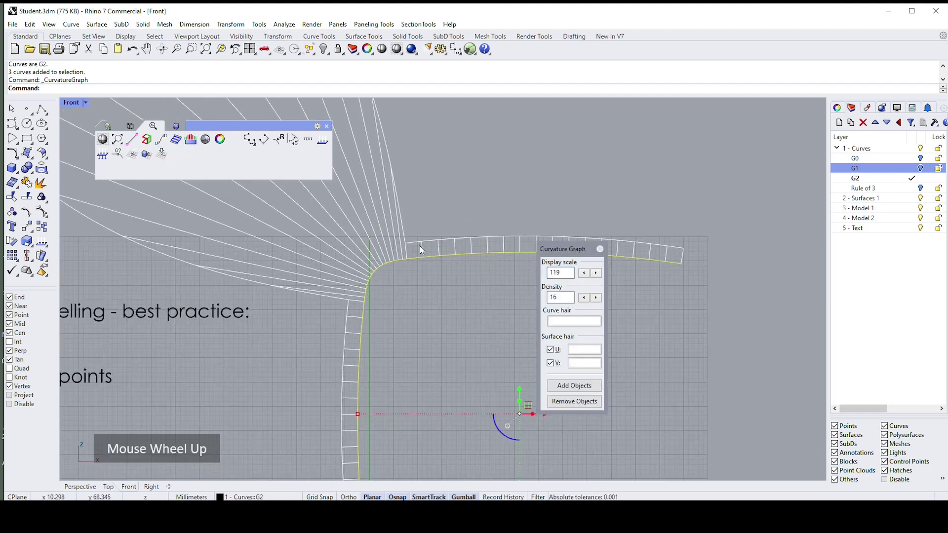
{"action": "scroll", "coordinate": [421, 257], "scroll_direction": "down", "scroll_amount": 1}
{"action": "left_click_drag", "start_coordinate": [577, 249], "coordinate": [762, 188]}
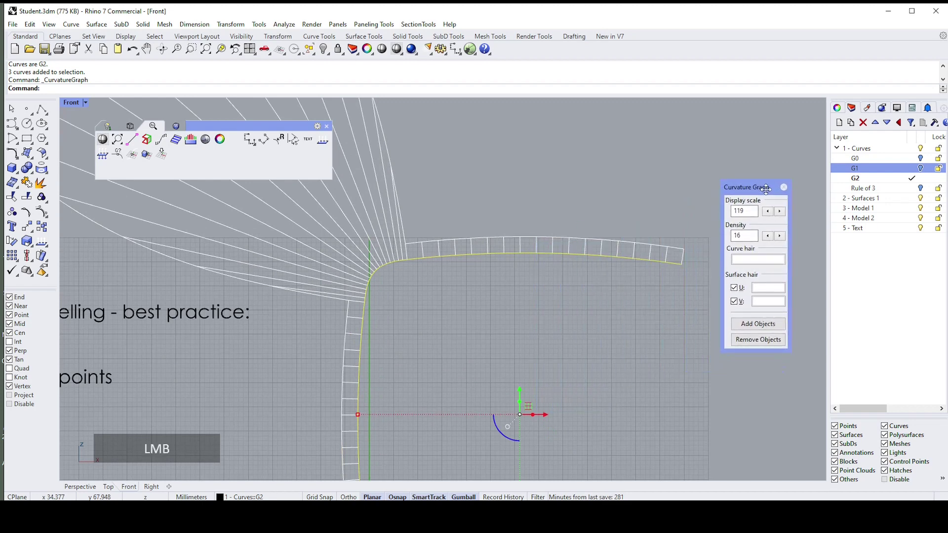
{"action": "scroll", "coordinate": [655, 257], "scroll_direction": "up", "scroll_amount": 1}
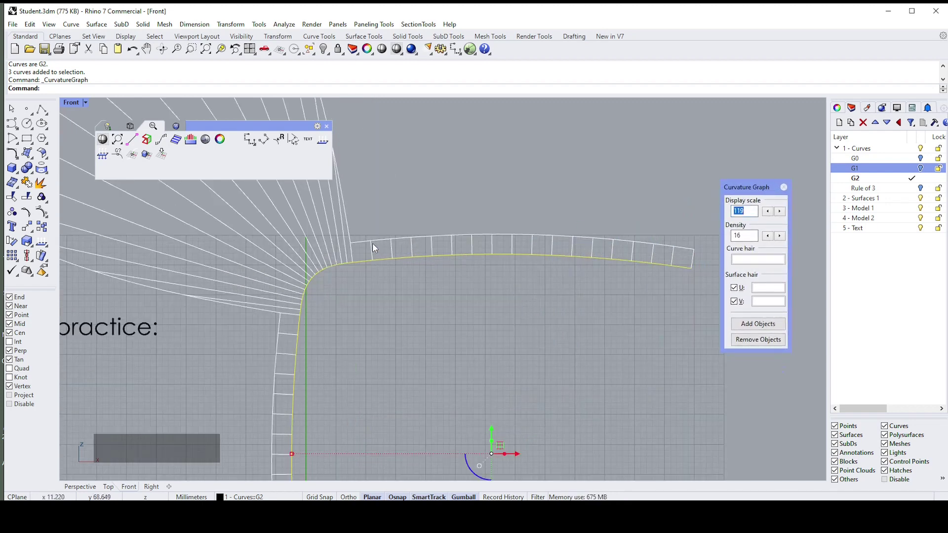
{"action": "scroll", "coordinate": [374, 244], "scroll_direction": "down", "scroll_amount": 1}
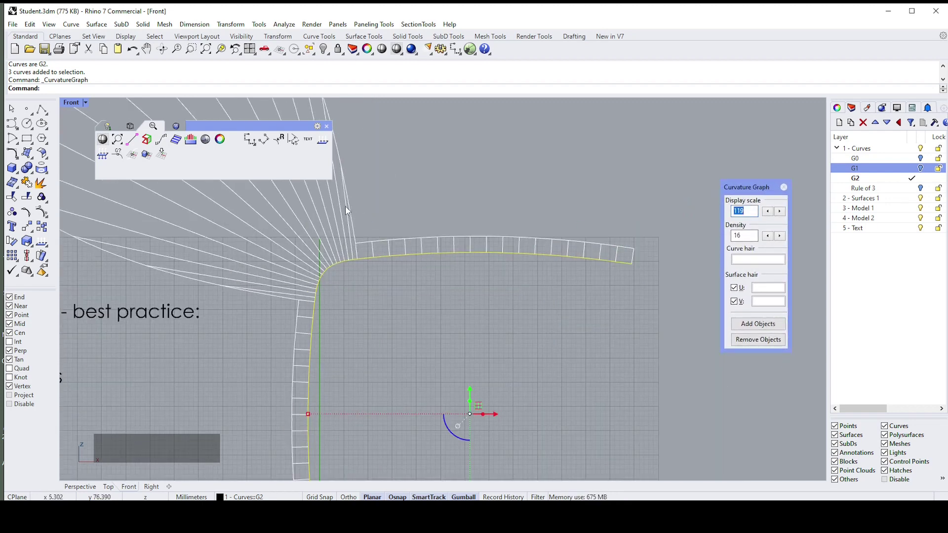
{"action": "scroll", "coordinate": [350, 201], "scroll_direction": "down", "scroll_amount": 5}
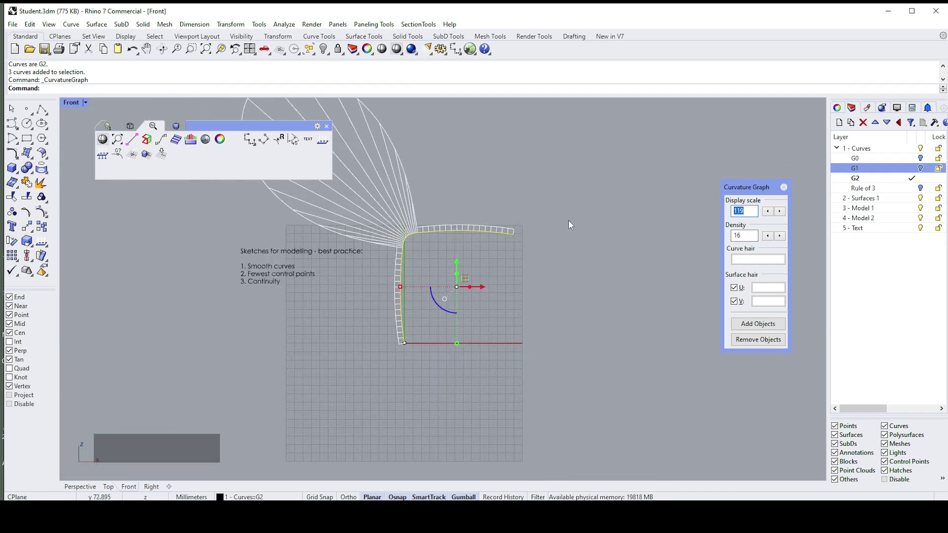
{"action": "scroll", "coordinate": [494, 222], "scroll_direction": "up", "scroll_amount": 3}
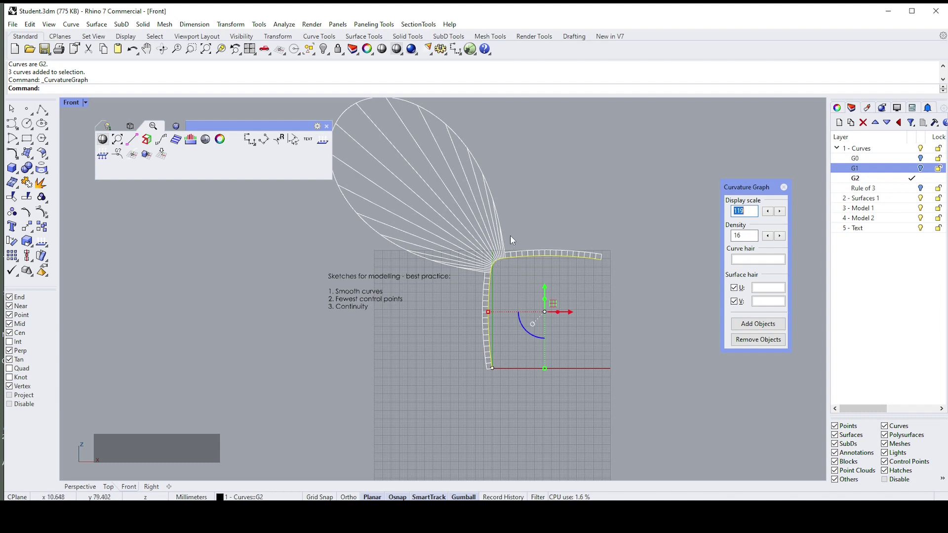
{"action": "scroll", "coordinate": [505, 252], "scroll_direction": "up", "scroll_amount": 2}
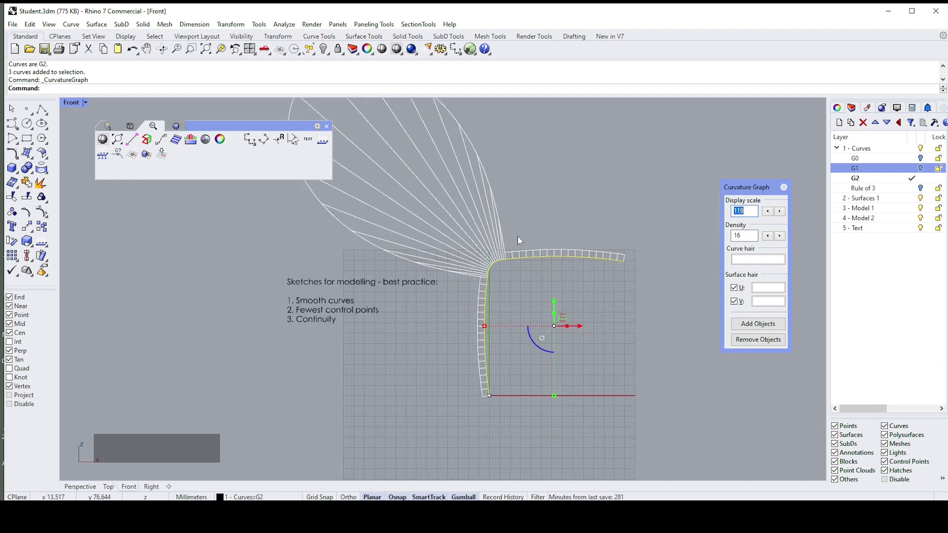
- Delete the corner blend curve between the vertical and upper G2 curves
{"action": "left_click", "coordinate": [519, 236]}
{"action": "key", "text": "Escape"}
{"action": "left_click", "coordinate": [492, 267]}
{"action": "key", "text": "Delete"}
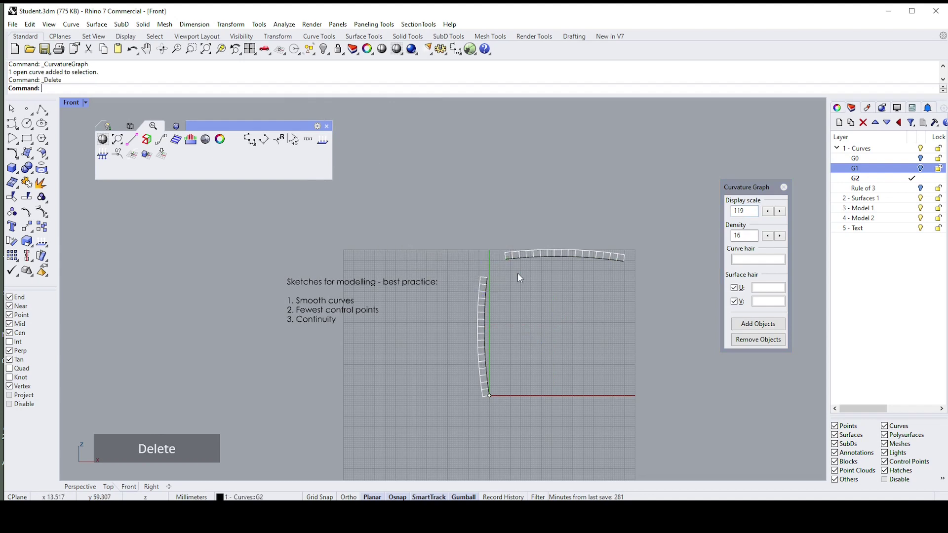
- Create an adjustable curve blend between the vertical and upper G2 curves and set both ends to G4 continuity
{"action": "key", "text": "alt+q"}
{"action": "left_click", "coordinate": [265, 139]}
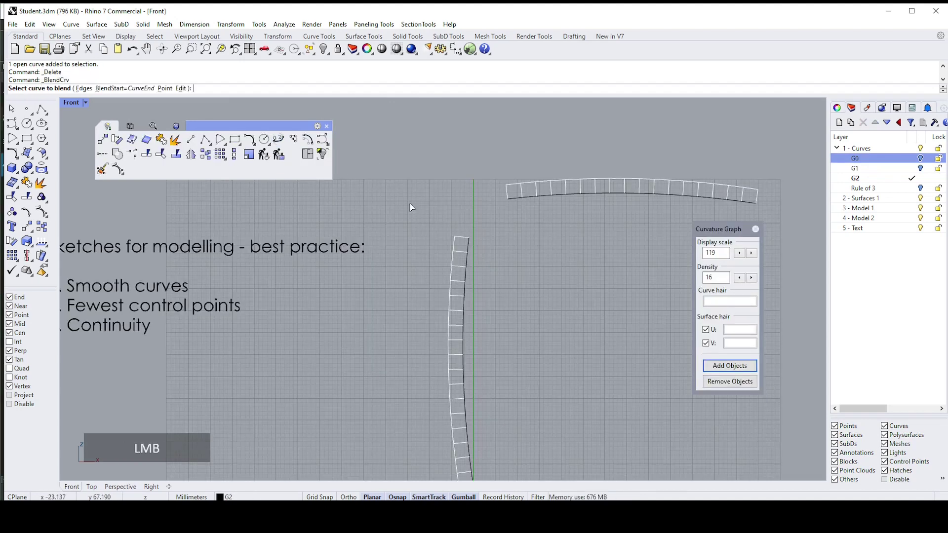
{"action": "left_click", "coordinate": [467, 241]}
{"action": "left_click", "coordinate": [511, 197]}
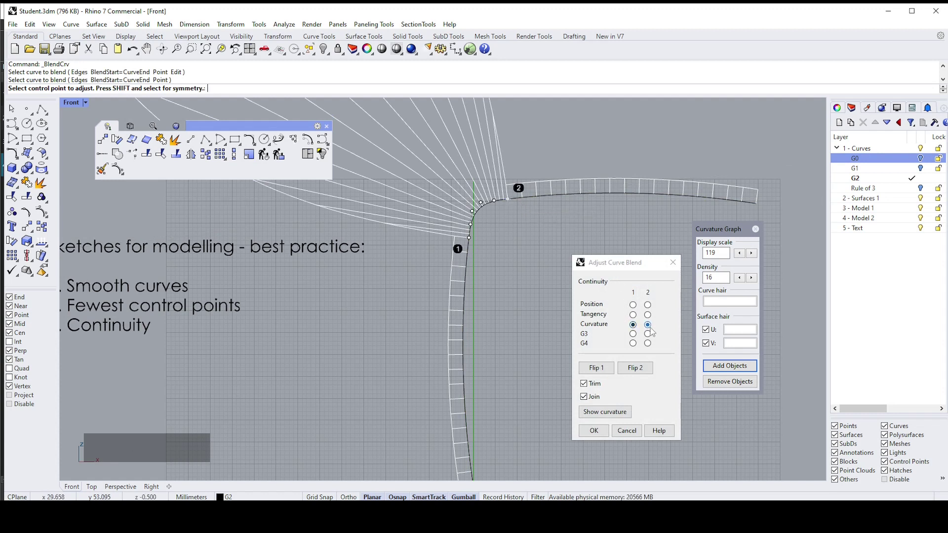
{"action": "left_click", "coordinate": [633, 344]}
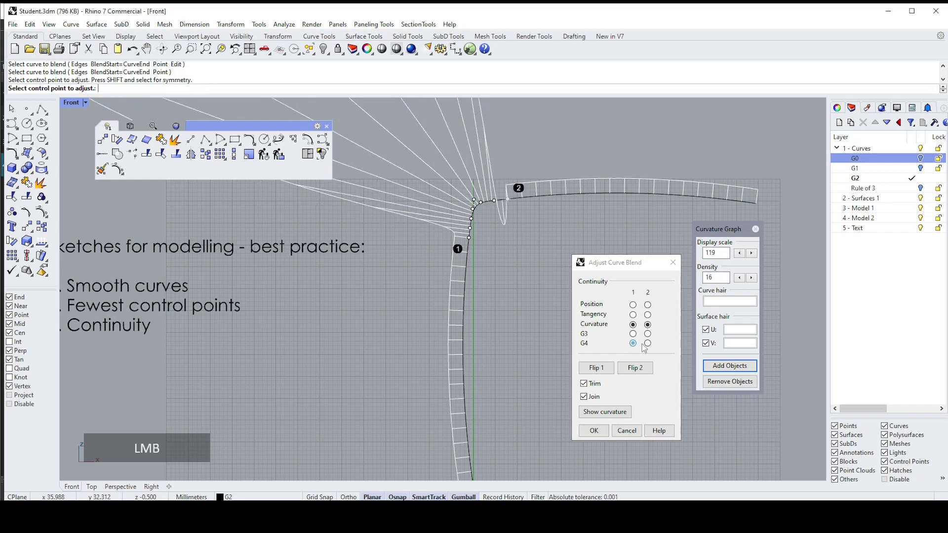
{"action": "left_click", "coordinate": [648, 345]}
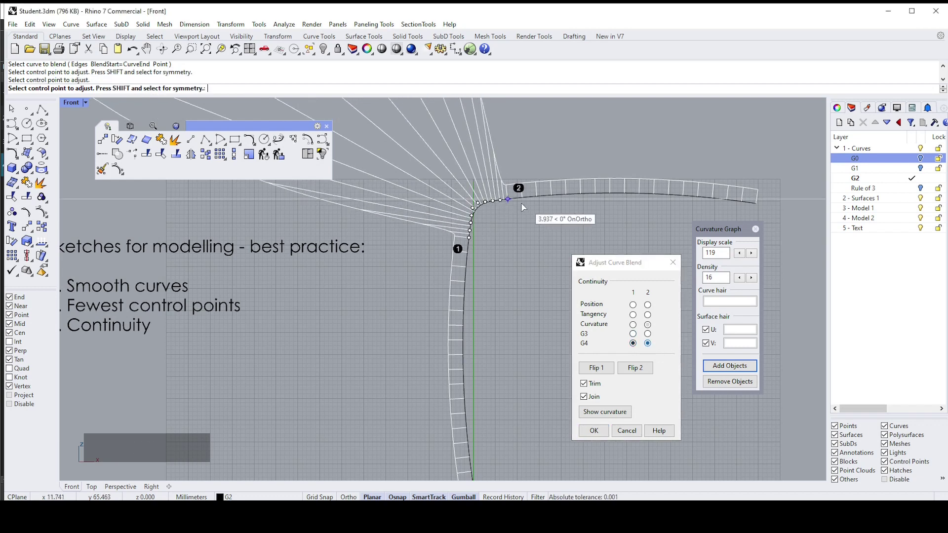
{"action": "scroll", "coordinate": [505, 207], "scroll_direction": "up", "scroll_amount": 2}
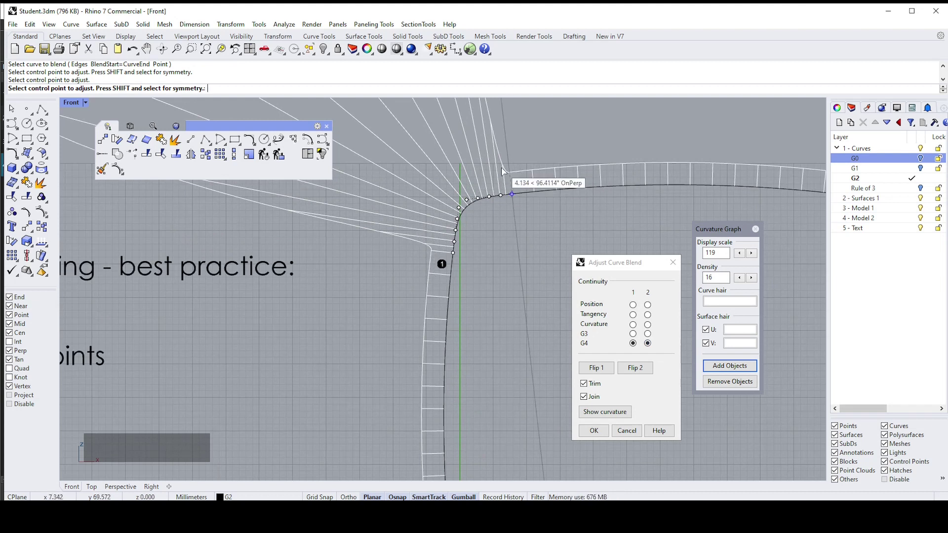
- Try G3 continuity at both ends of the blend and return both ends to Curvature
{"action": "left_click", "coordinate": [634, 334]}
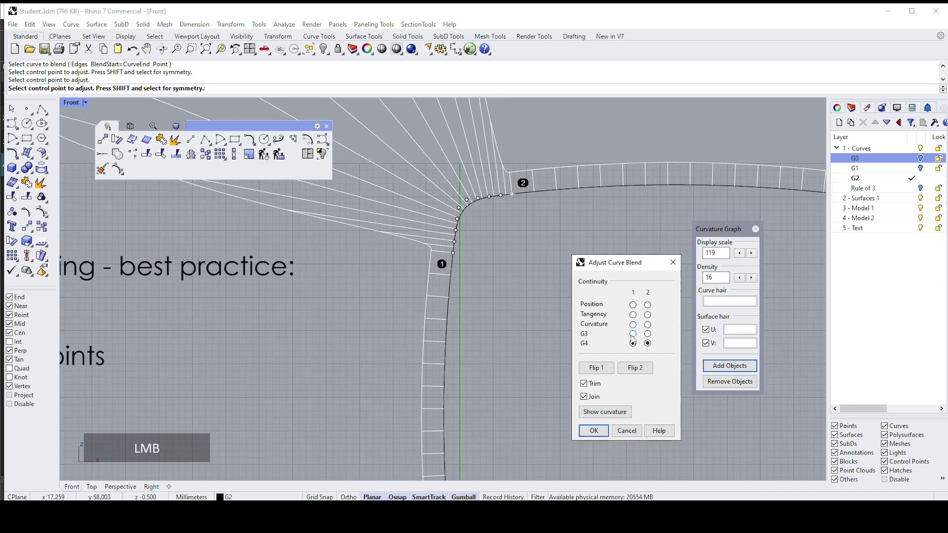
{"action": "left_click", "coordinate": [648, 333]}
{"action": "left_click", "coordinate": [648, 324]}
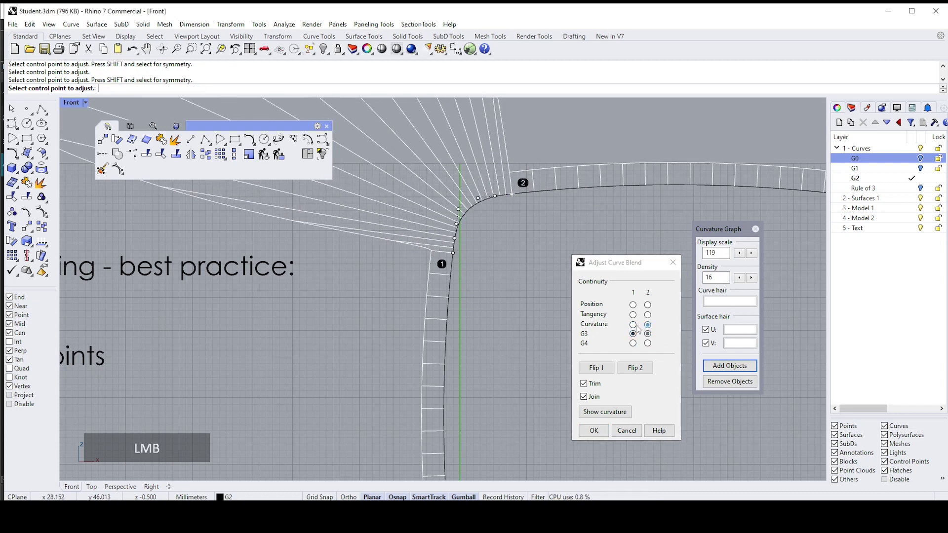
{"action": "left_click", "coordinate": [633, 325]}
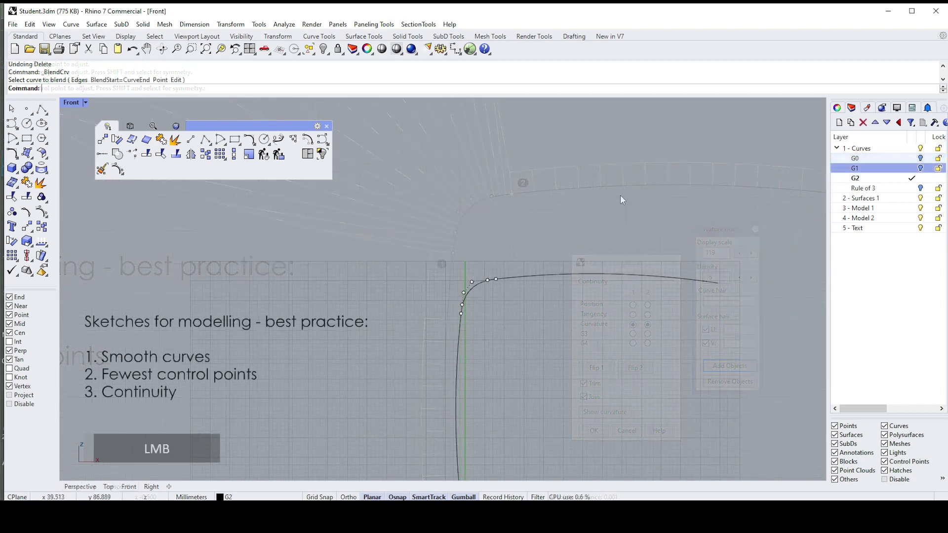
- Show the G0 layer, make it current and hide the G2 layer
{"action": "scroll", "coordinate": [521, 246], "scroll_direction": "down", "scroll_amount": 2}
{"action": "left_click_drag", "start_coordinate": [537, 290], "coordinate": [471, 253]}
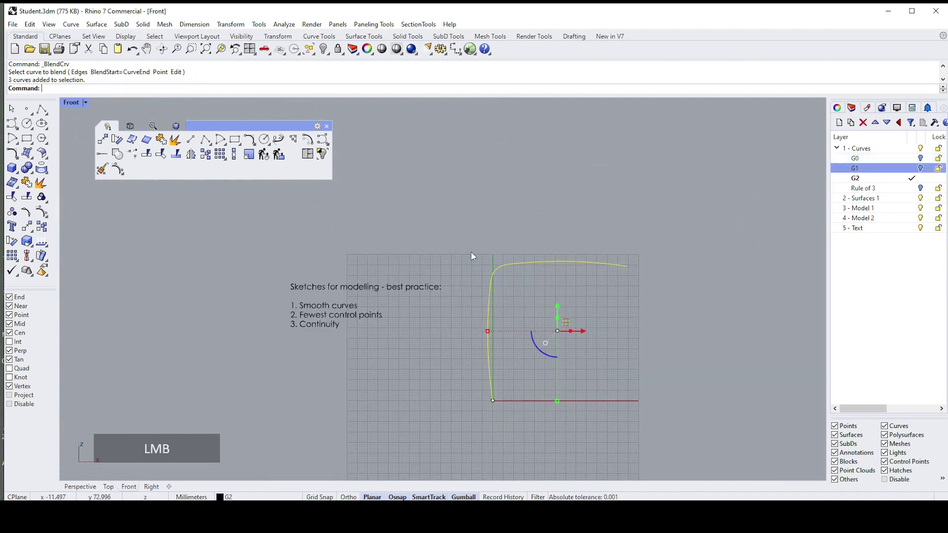
{"action": "left_click", "coordinate": [921, 160]}
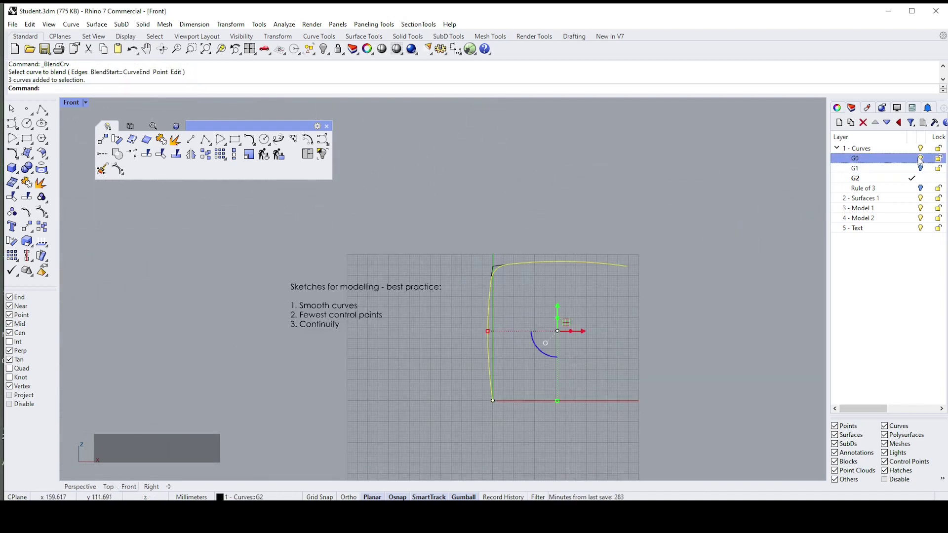
{"action": "left_click", "coordinate": [915, 159]}
{"action": "left_click", "coordinate": [921, 178]}
- Extrude both G0 curves into surfaces along the Y axis in the Perspective view
{"action": "left_click_drag", "start_coordinate": [496, 278], "coordinate": [482, 233]}
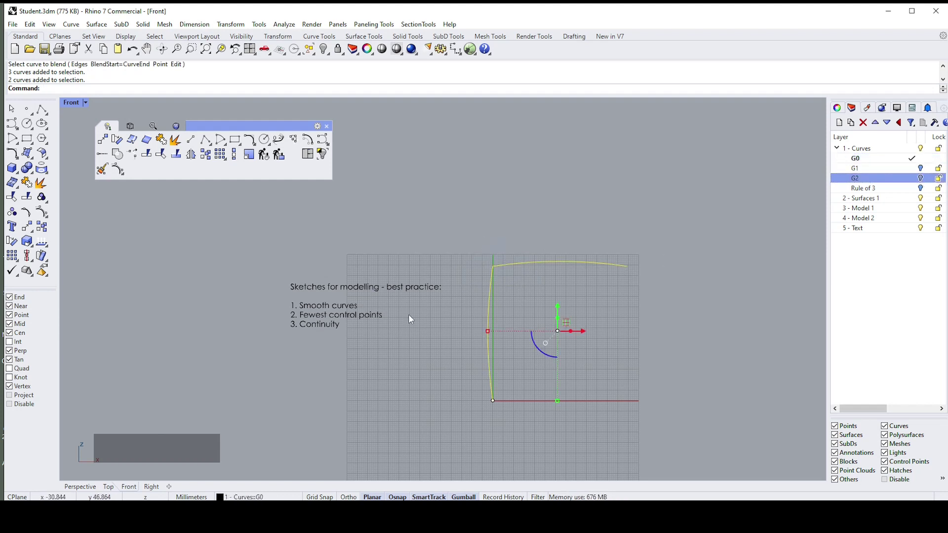
{"action": "left_click", "coordinate": [80, 487]}
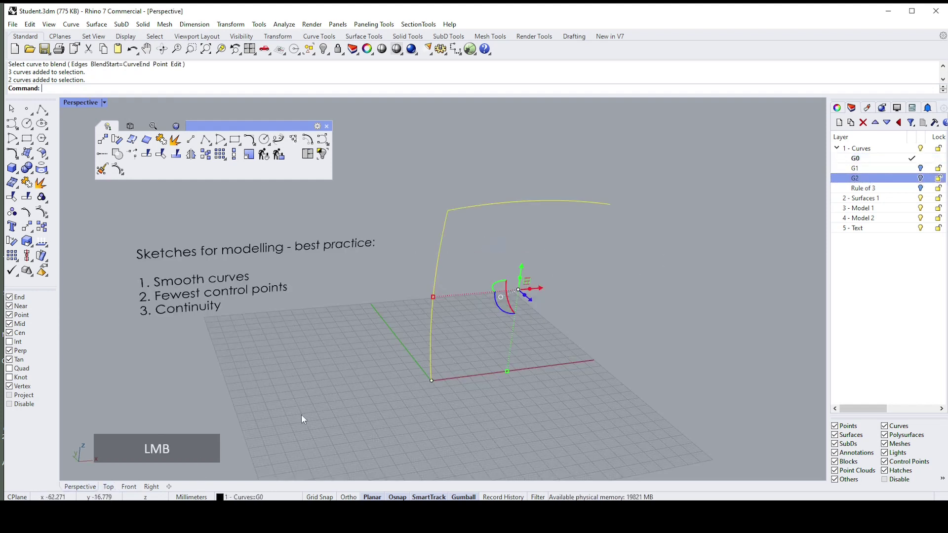
{"action": "scroll", "coordinate": [547, 294], "scroll_direction": "down", "scroll_amount": 3}
{"action": "right_click_drag", "start_coordinate": [547, 295], "coordinate": [646, 350]}
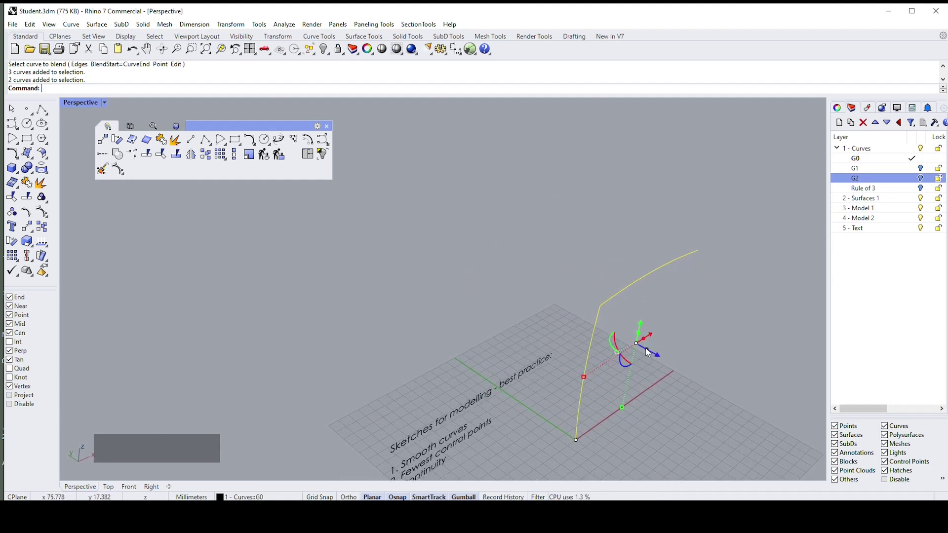
{"action": "left_click_drag", "start_coordinate": [646, 349], "coordinate": [514, 276]}
{"action": "left_click", "coordinate": [657, 203]}
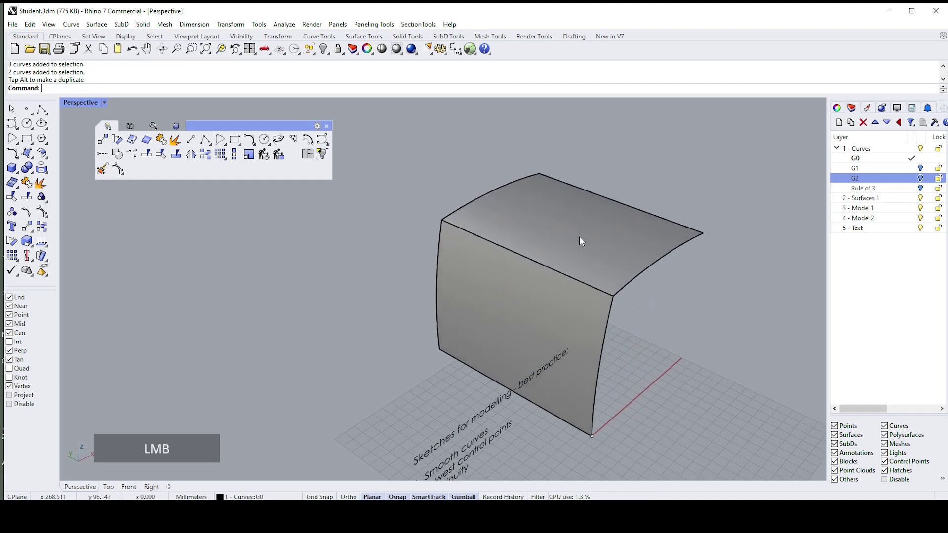
- Apply zebra analysis to both extruded G0 surfaces and examine how the stripes meet along their shared edge
{"action": "left_click", "coordinate": [579, 236]}
{"action": "left_click", "coordinate": [527, 306], "text": "shift"}
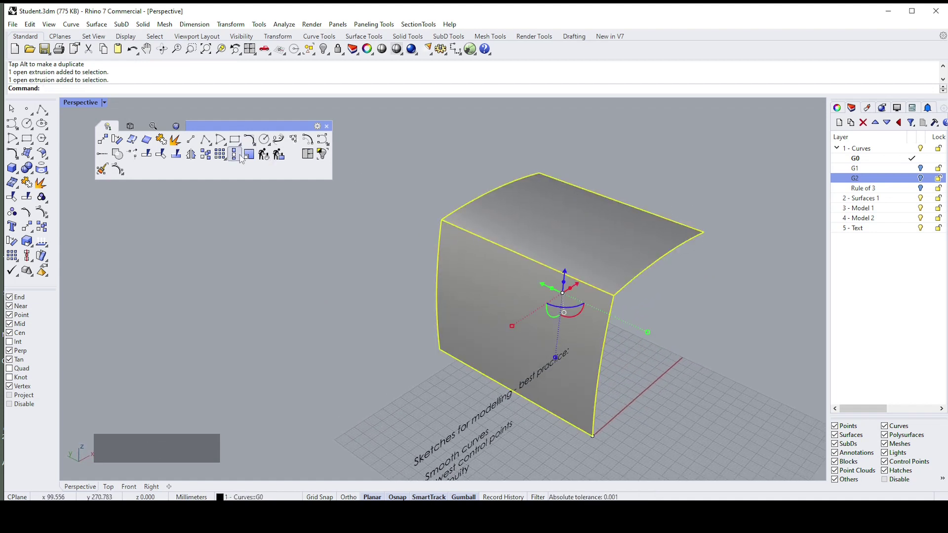
{"action": "left_click", "coordinate": [152, 127]}
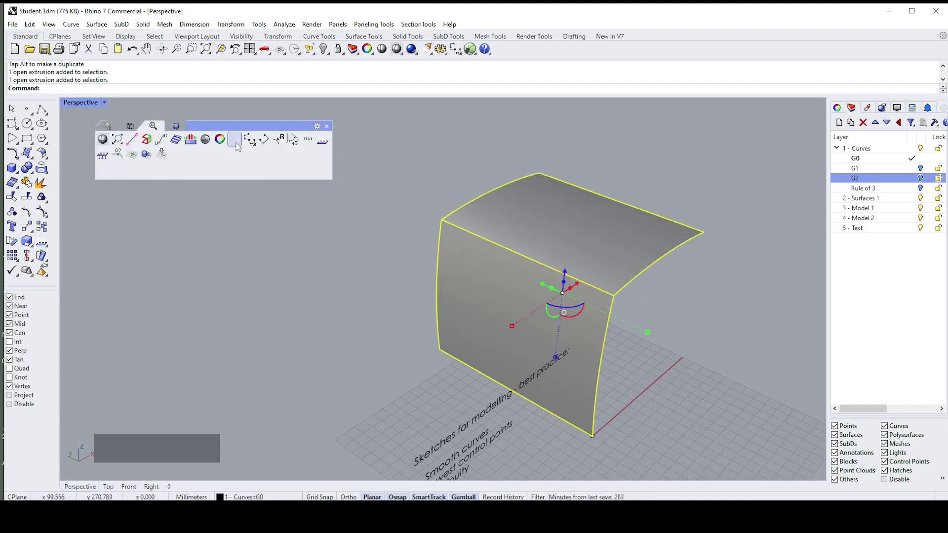
{"action": "left_click", "coordinate": [176, 140]}
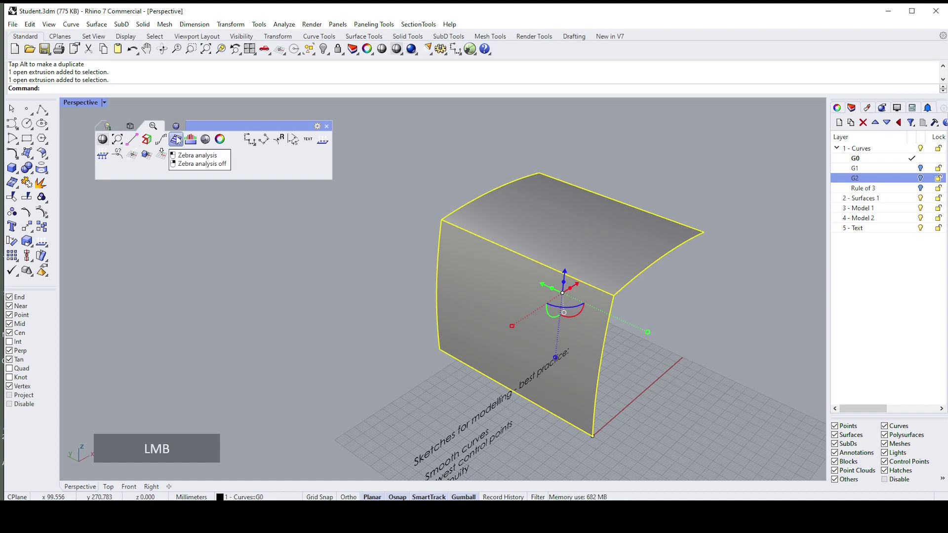
{"action": "left_click", "coordinate": [719, 303]}
{"action": "right_click_drag", "start_coordinate": [719, 302], "coordinate": [581, 202]}
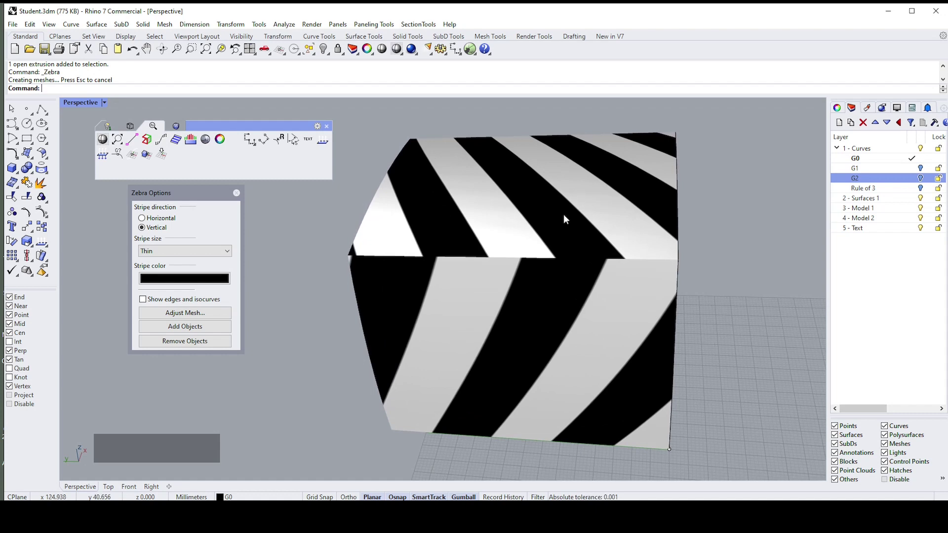
{"action": "right_click_drag", "start_coordinate": [523, 222], "coordinate": [553, 235]}
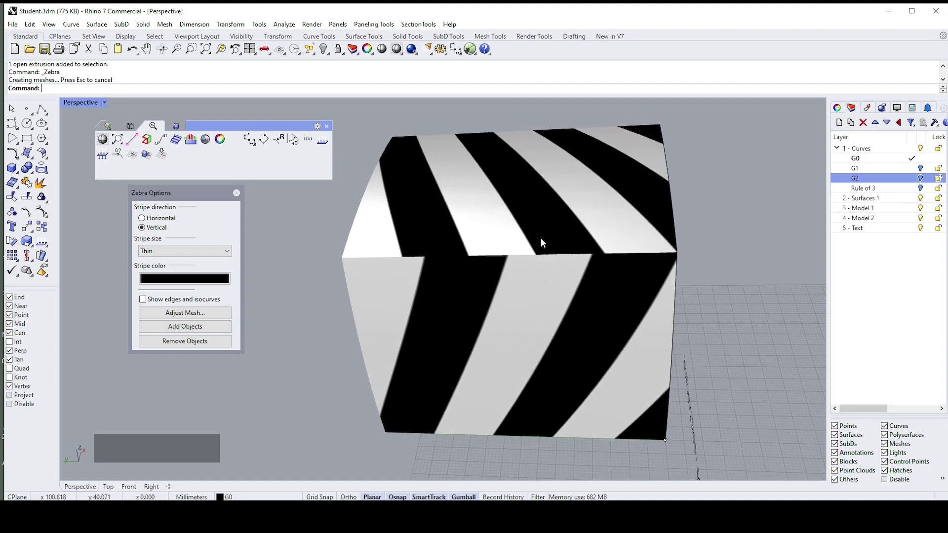
{"action": "right_click_drag", "start_coordinate": [452, 256], "coordinate": [446, 206]}
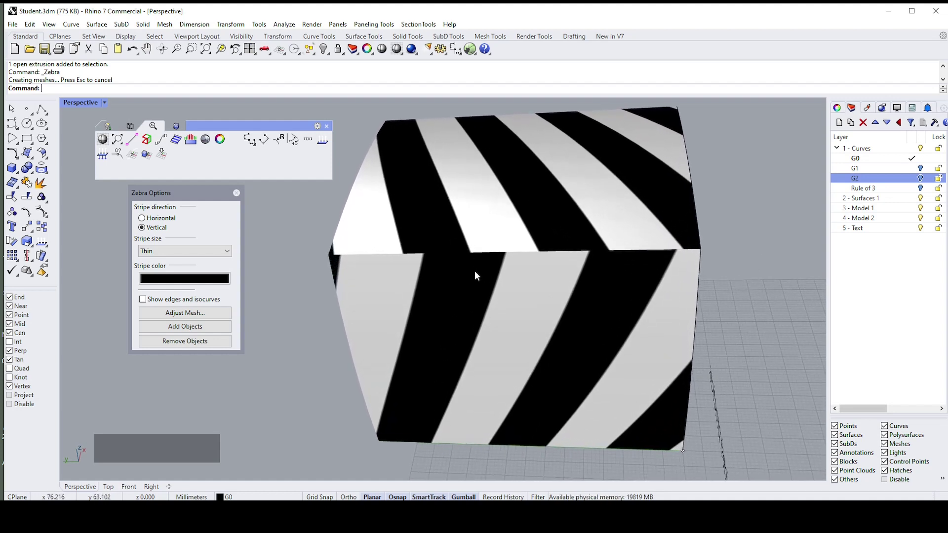
{"action": "right_click_drag", "start_coordinate": [482, 259], "coordinate": [503, 230]}
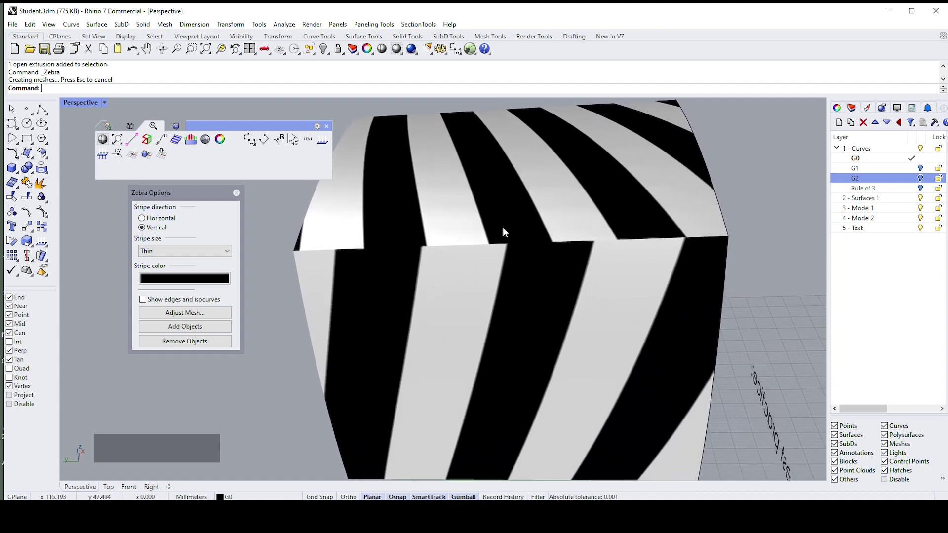
- Make the G1 layer current and hide the G2 layer
{"action": "left_click", "coordinate": [921, 179]}
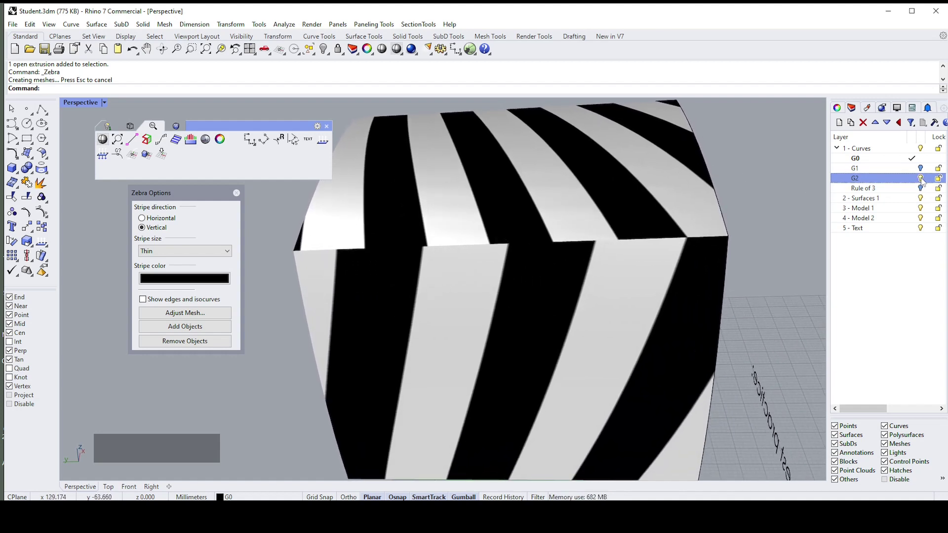
{"action": "left_click", "coordinate": [915, 178]}
{"action": "left_click", "coordinate": [914, 169]}
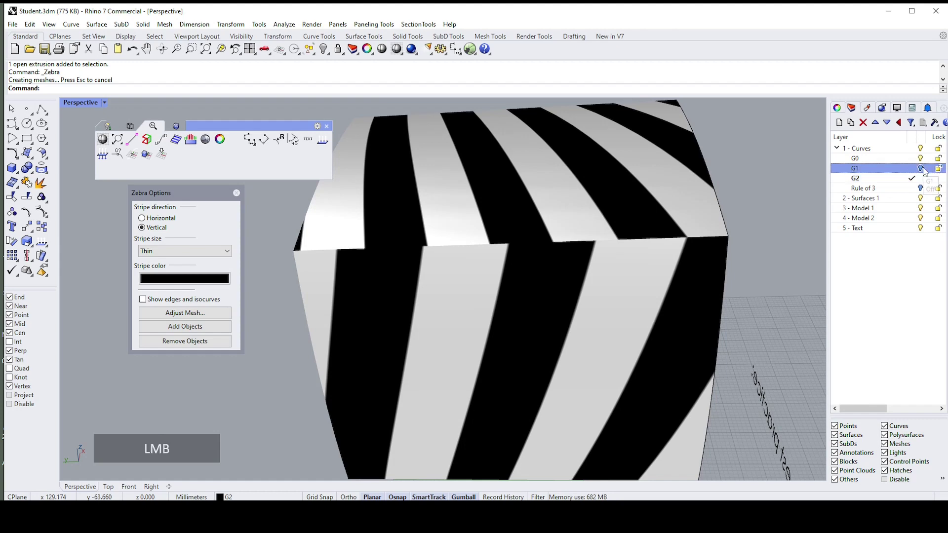
{"action": "left_click", "coordinate": [922, 181]}
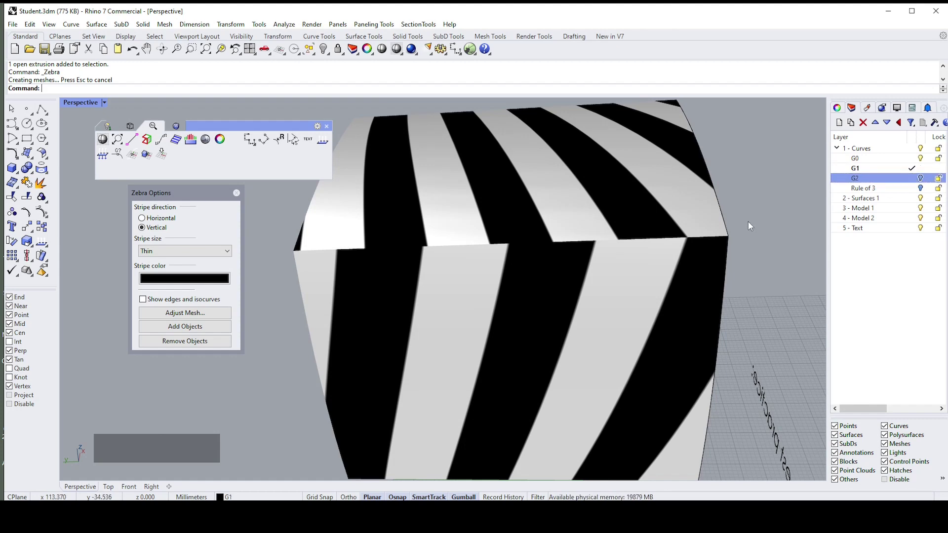
- Delete the two extruded G0 surfaces
{"action": "right_click_drag", "start_coordinate": [748, 221], "coordinate": [642, 220]}
{"action": "left_click", "coordinate": [613, 217]}
{"action": "key", "text": "Delete"}
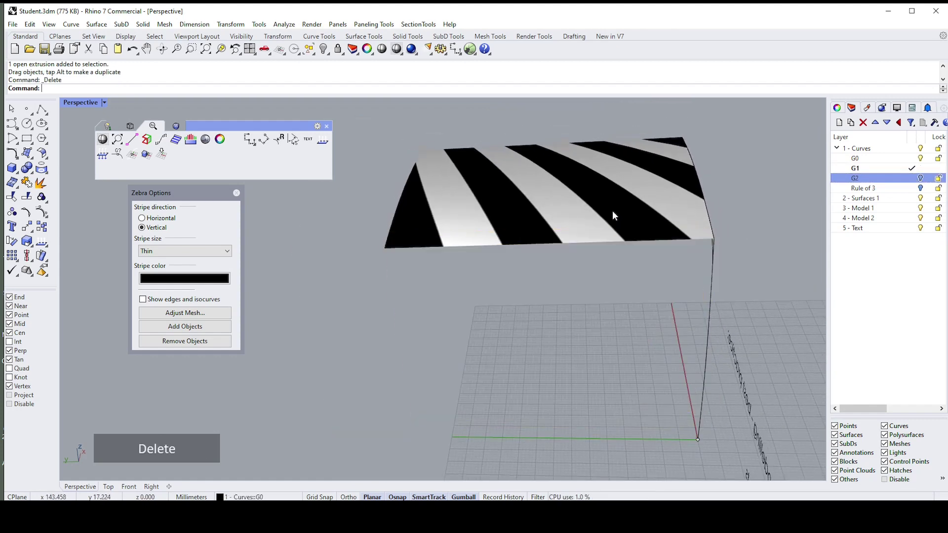
{"action": "left_click", "coordinate": [610, 210]}
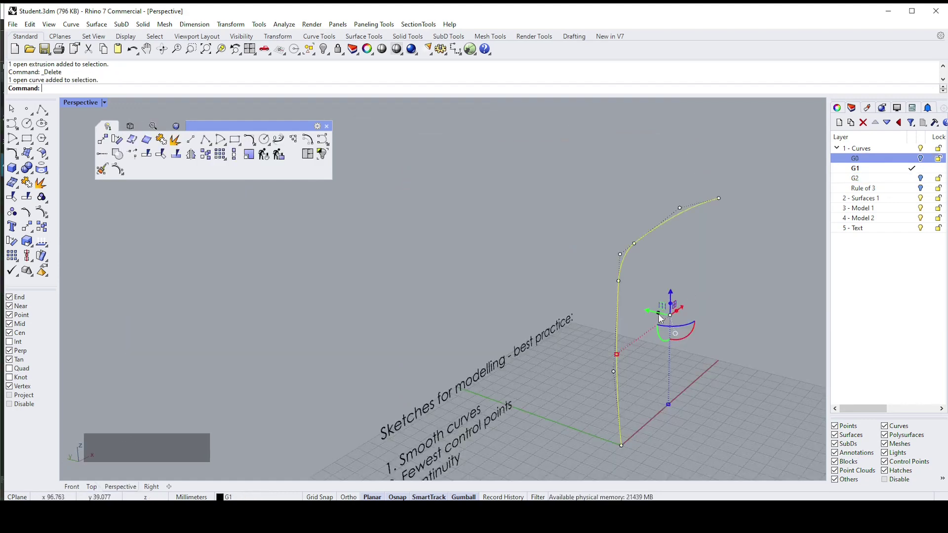
- Extrude the joined G1 curve along the Y axis and apply zebra analysis to the surface
{"action": "left_click_drag", "start_coordinate": [660, 315], "coordinate": [456, 299]}
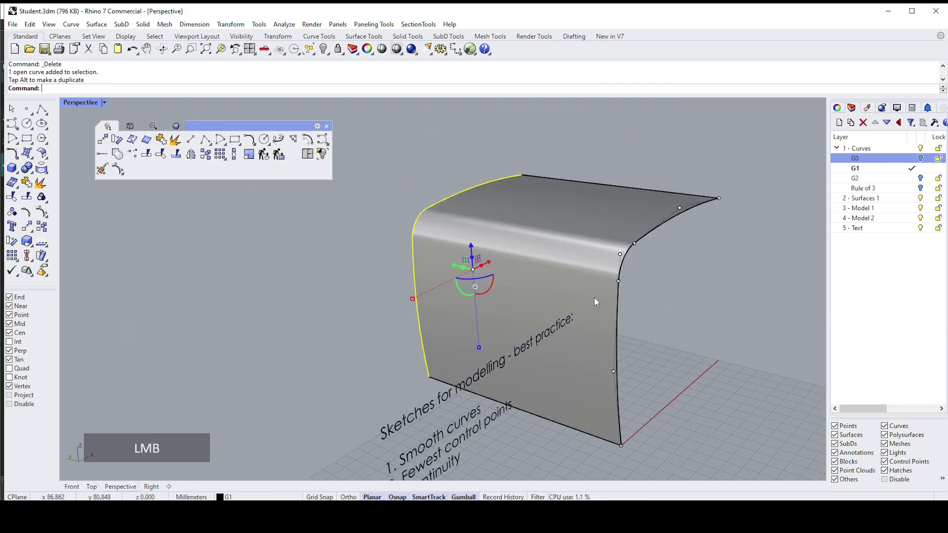
{"action": "left_click", "coordinate": [703, 216]}
{"action": "left_click", "coordinate": [585, 202]}
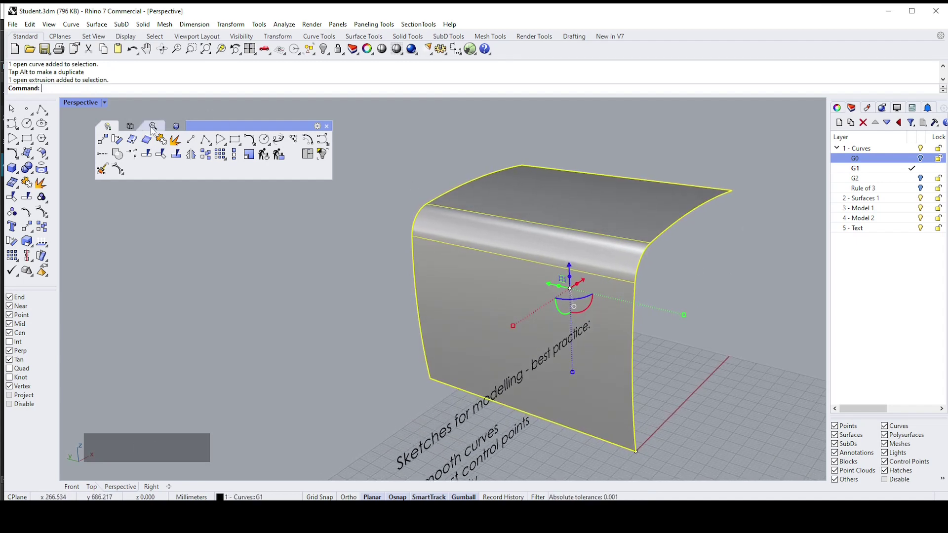
{"action": "left_click", "coordinate": [152, 128]}
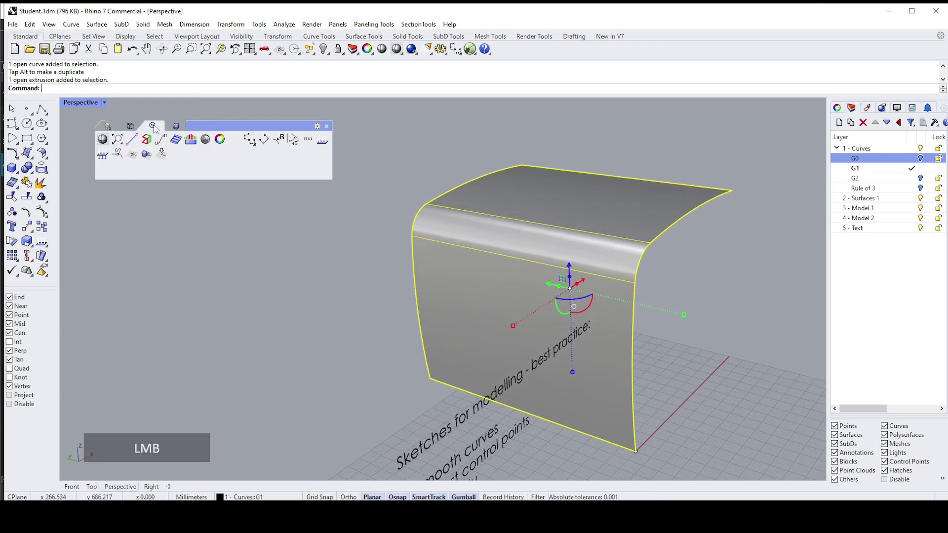
{"action": "left_click", "coordinate": [176, 141]}
- Examine the zebra stripes across both edges of the G1 rounded corner and delete the extruded surface
{"action": "right_click_drag", "start_coordinate": [684, 226], "coordinate": [607, 226]}
{"action": "scroll", "coordinate": [696, 245], "scroll_direction": "up", "scroll_amount": 2}
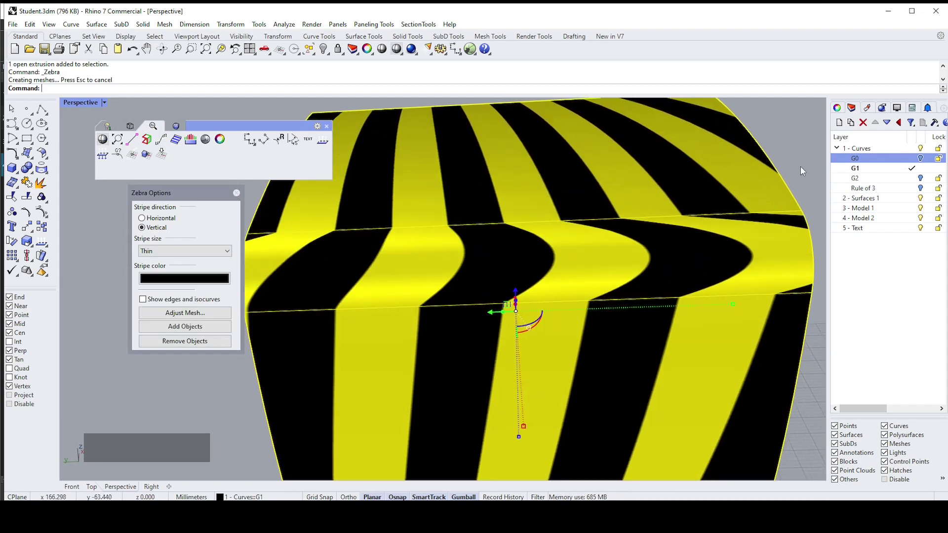
{"action": "right_click_drag", "start_coordinate": [801, 167], "coordinate": [609, 210]}
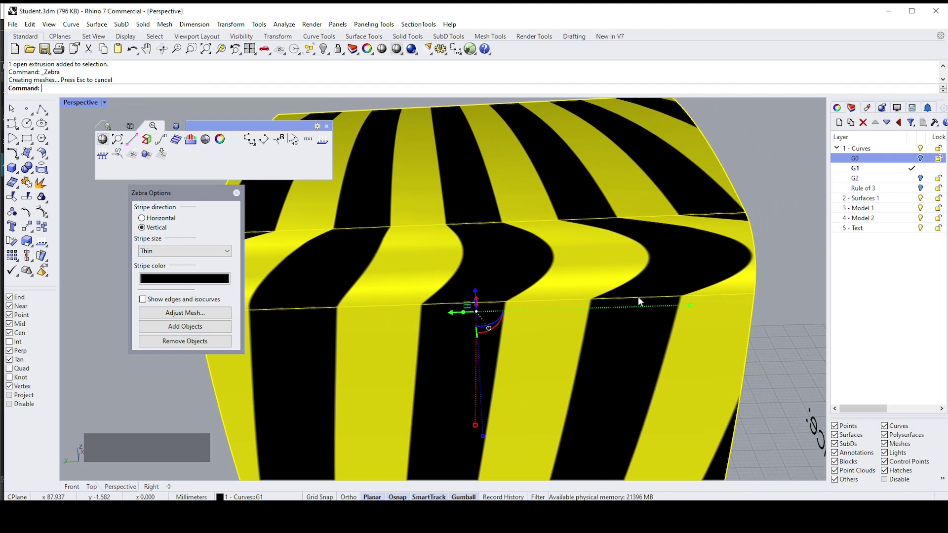
{"action": "left_click", "coordinate": [781, 168]}
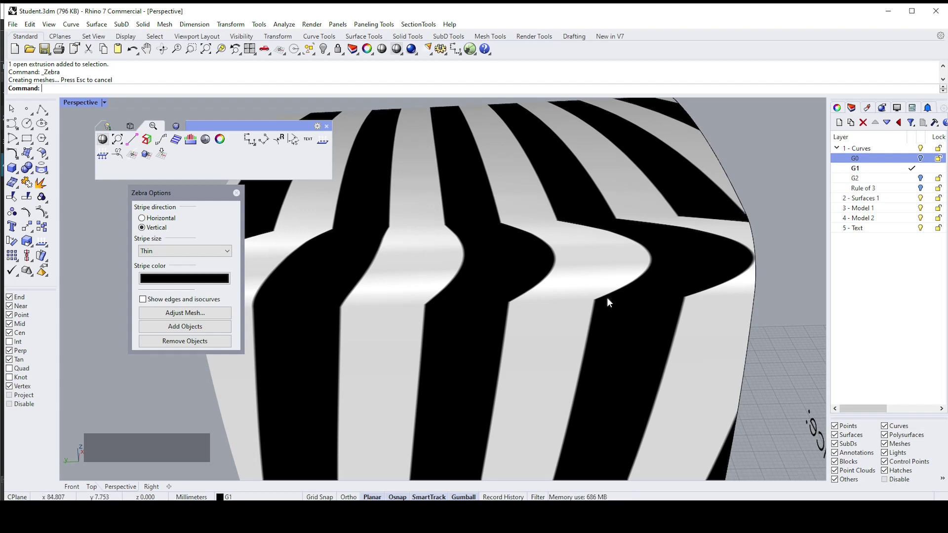
{"action": "left_click", "coordinate": [624, 234]}
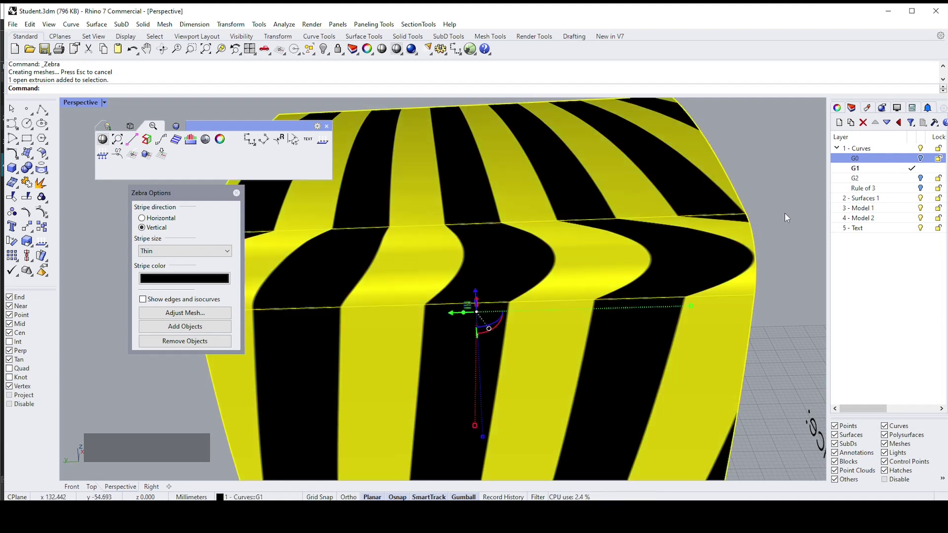
{"action": "key", "text": "Delete"}
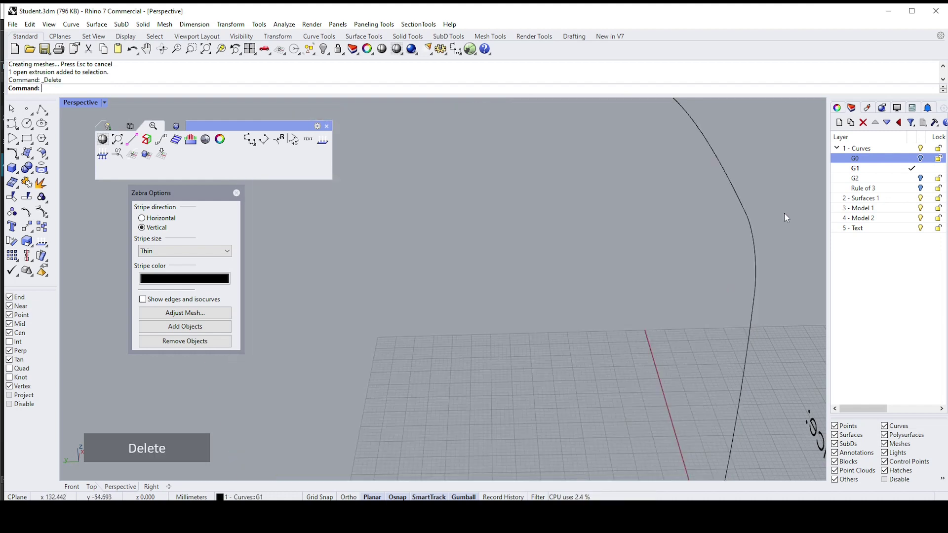
- Make the G2 layer current and hide the G1 layer
{"action": "left_click", "coordinate": [921, 179]}
{"action": "left_click", "coordinate": [913, 179]}
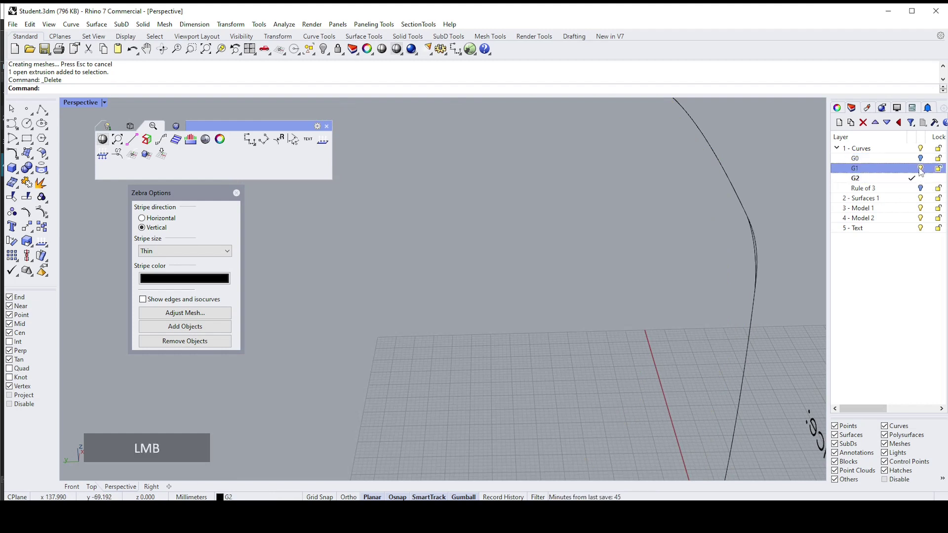
{"action": "left_click", "coordinate": [922, 169]}
- Extrude the G2 curve along the Y axis and add the resulting surface to the zebra analysis
{"action": "right_click_drag", "start_coordinate": [781, 216], "coordinate": [628, 314]}
{"action": "left_click", "coordinate": [764, 231]}
{"action": "left_click_drag", "start_coordinate": [626, 310], "coordinate": [392, 313]}
{"action": "left_click", "coordinate": [560, 232]}
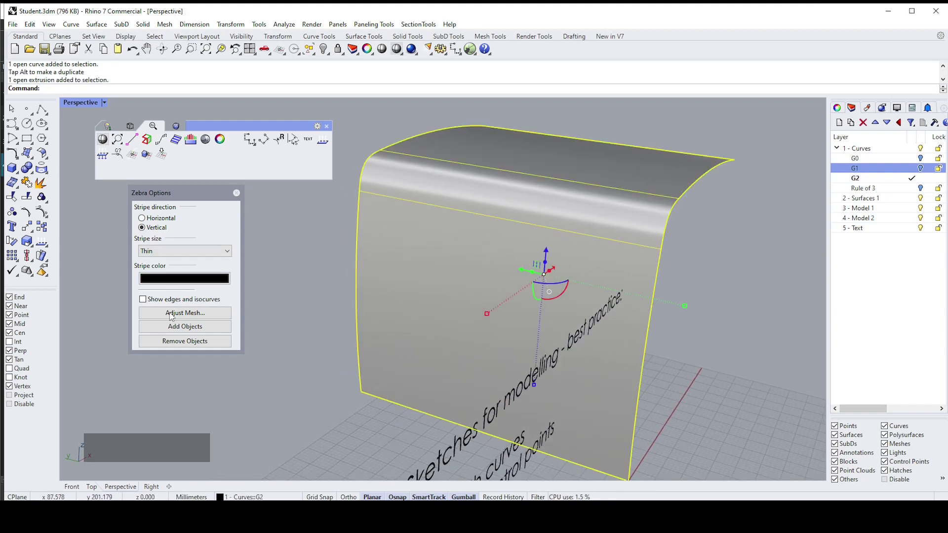
{"action": "left_click", "coordinate": [192, 327]}
{"action": "left_click", "coordinate": [750, 209]}
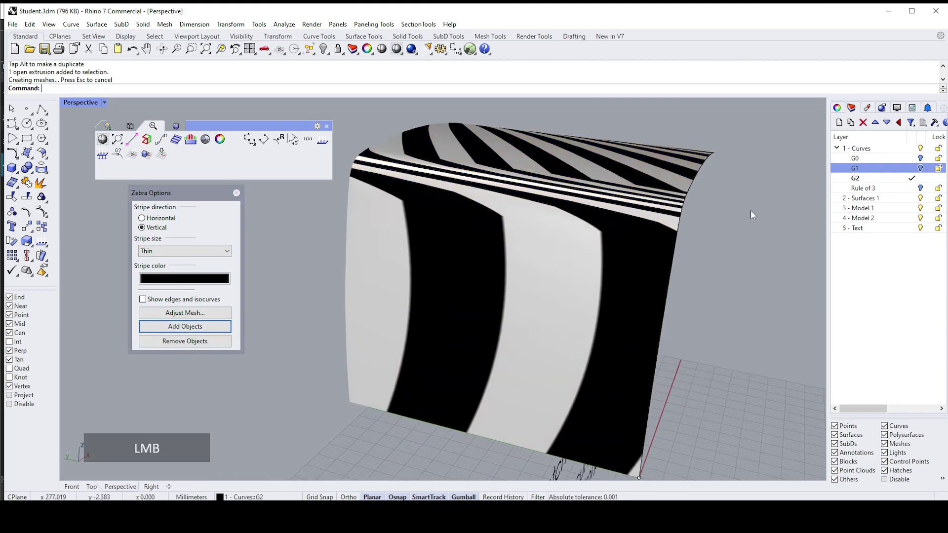
- Examine how the zebra stripes flow across the rounded corner of the G2 surface
{"action": "right_click_drag", "start_coordinate": [751, 210], "coordinate": [648, 202]}
{"action": "scroll", "coordinate": [649, 205], "scroll_direction": "up", "scroll_amount": 5}
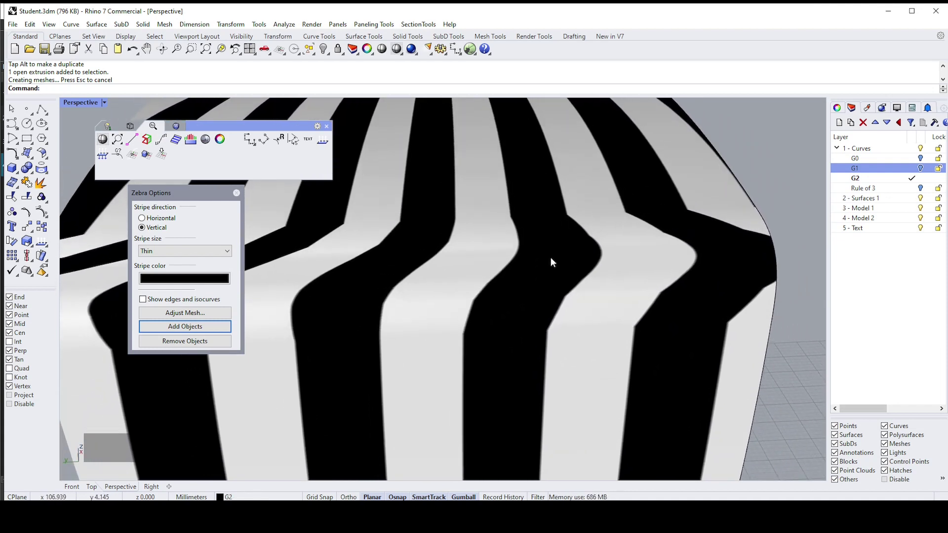
{"action": "right_click_drag", "start_coordinate": [550, 256], "coordinate": [498, 221]}
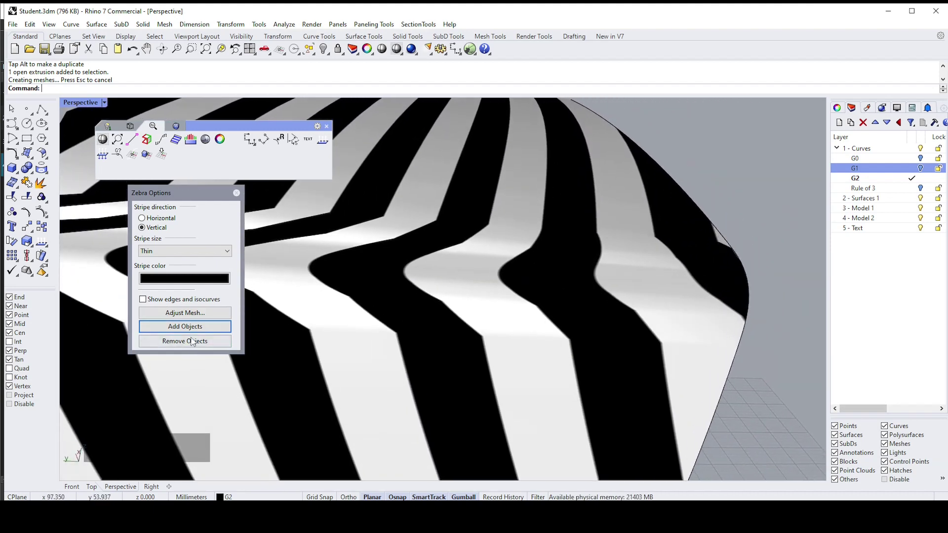
- Adjust the analysis mesh of the G2 surface and end the zebra analysis
{"action": "left_click", "coordinate": [191, 314]}
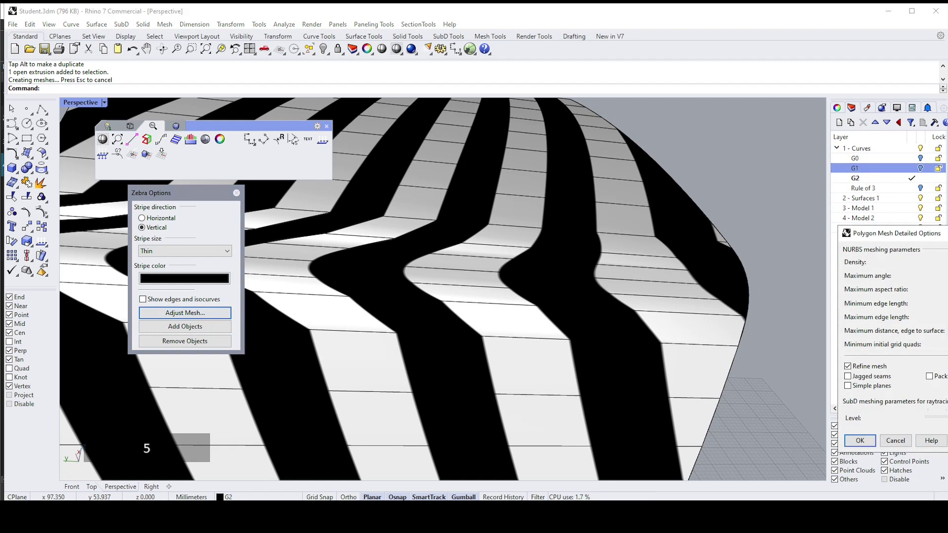
{"action": "key", "text": "Return"}
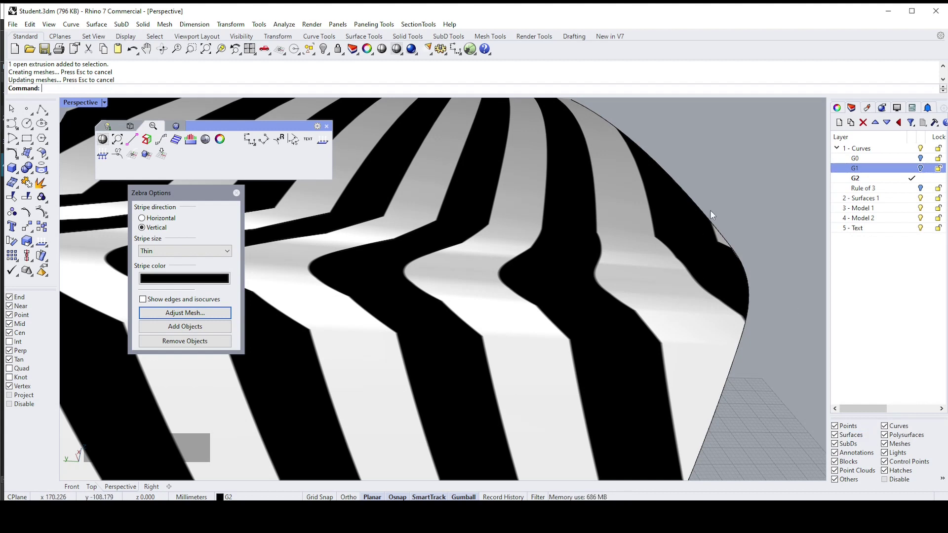
{"action": "left_click", "coordinate": [686, 218]}
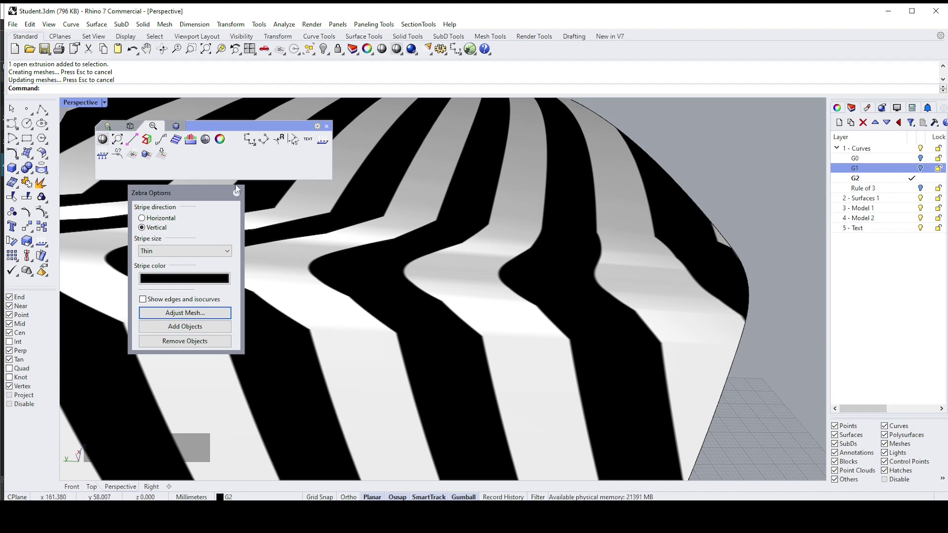
{"action": "left_click", "coordinate": [240, 198]}
{"action": "left_click", "coordinate": [238, 193]}
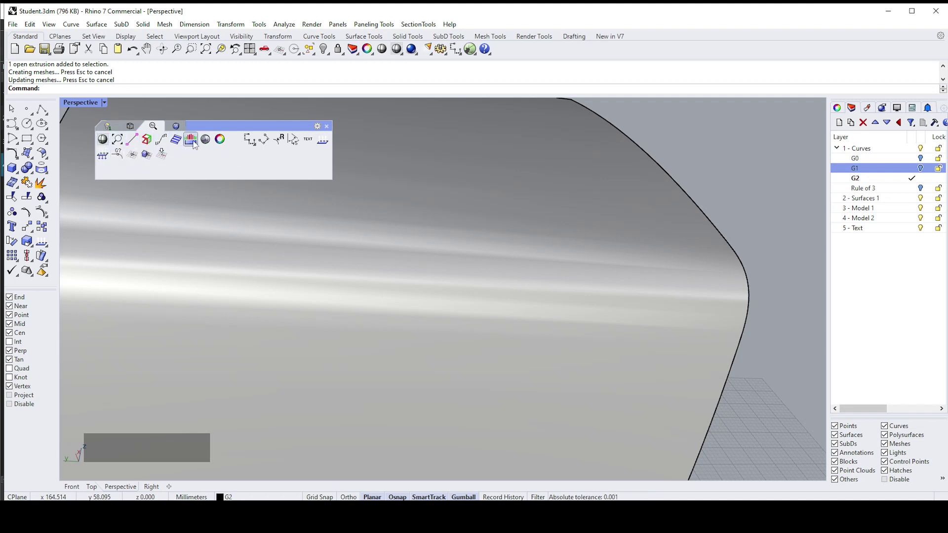
- Apply environment map analysis to the extruded G2 surface
{"action": "left_click", "coordinate": [207, 144]}
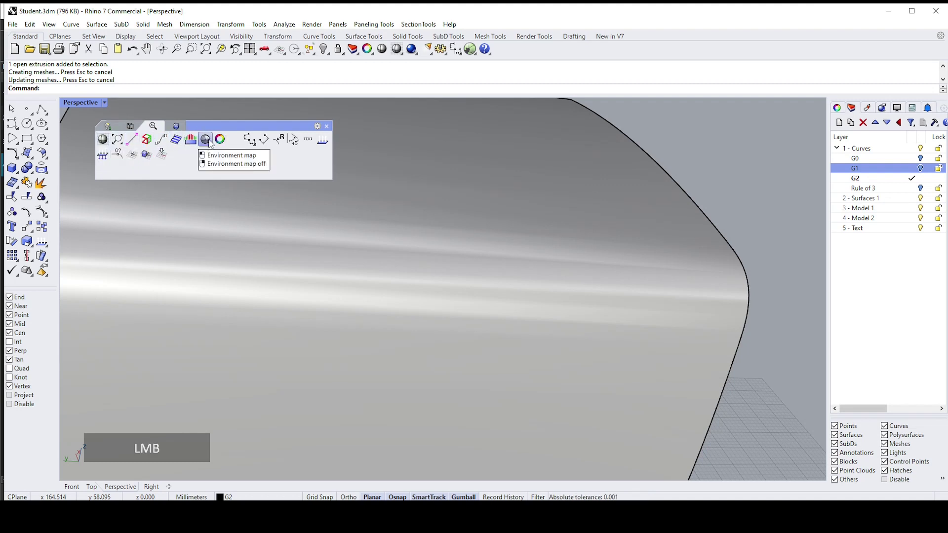
{"action": "left_click", "coordinate": [570, 208]}
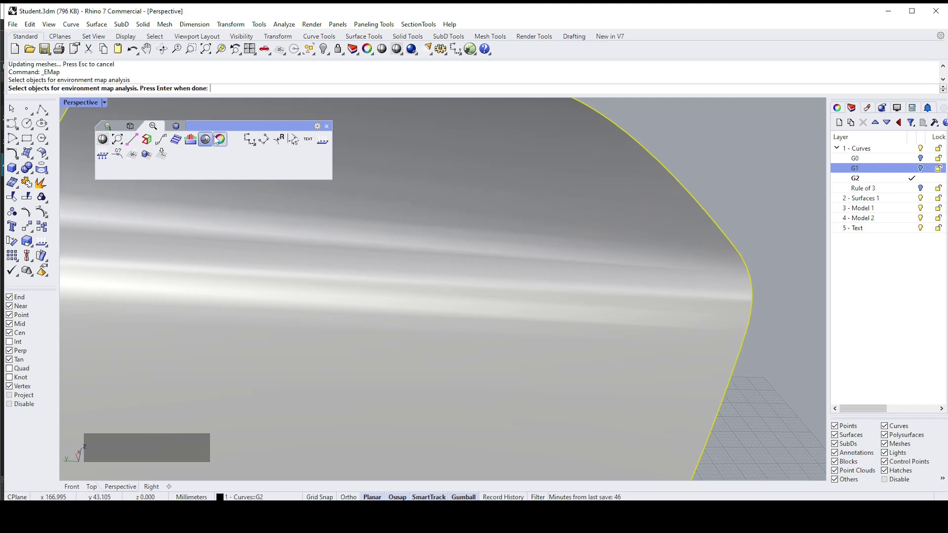
{"action": "right_click", "coordinate": [772, 168]}
{"action": "right_click_drag", "start_coordinate": [763, 172], "coordinate": [390, 235]}
{"action": "left_click_drag", "start_coordinate": [368, 221], "coordinate": [252, 230]}
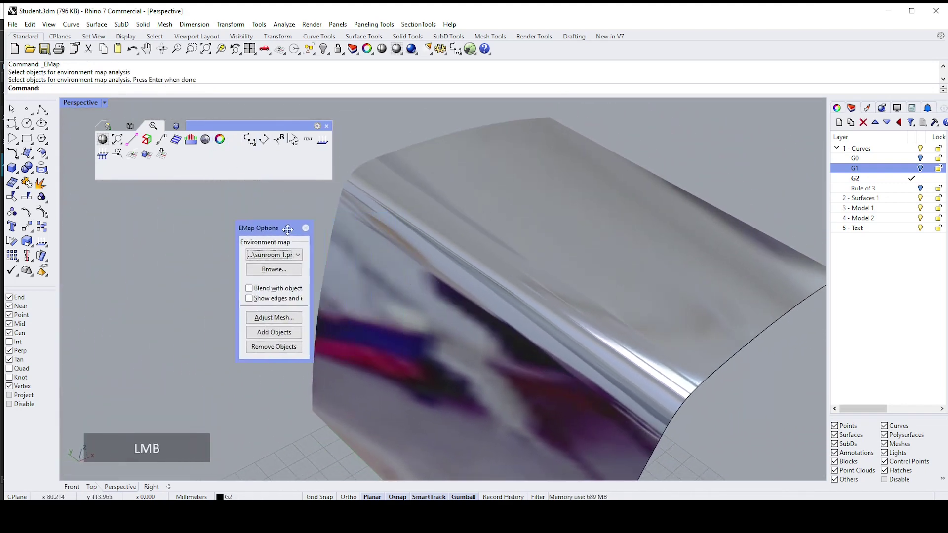
- Set the environment map to polished_silver, examine the reflections across the G2 corner, and end the analysis
{"action": "left_click", "coordinate": [249, 256]}
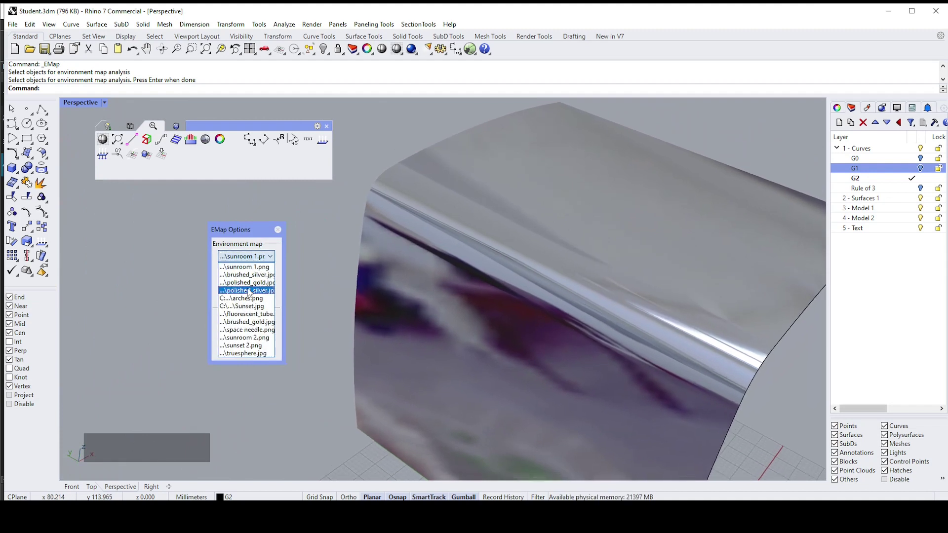
{"action": "left_click", "coordinate": [249, 292]}
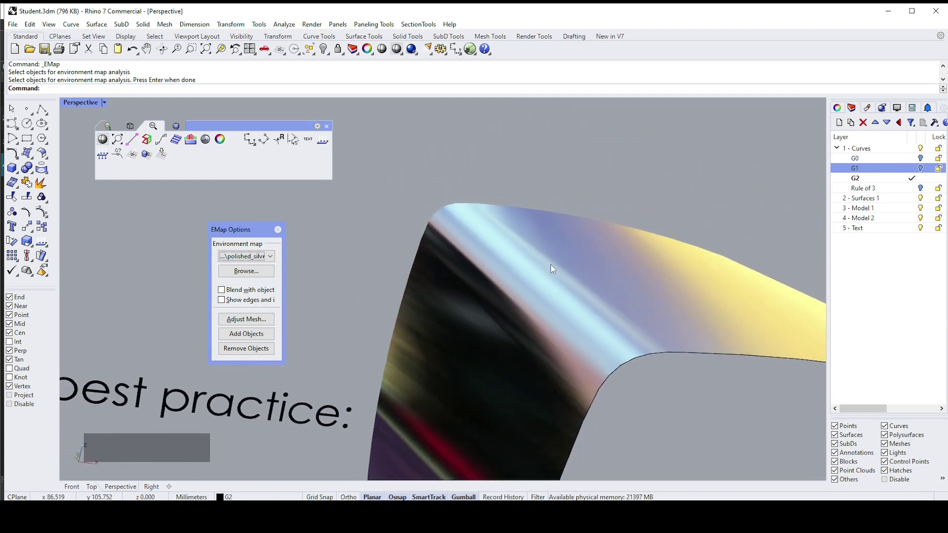
{"action": "left_click", "coordinate": [278, 229]}
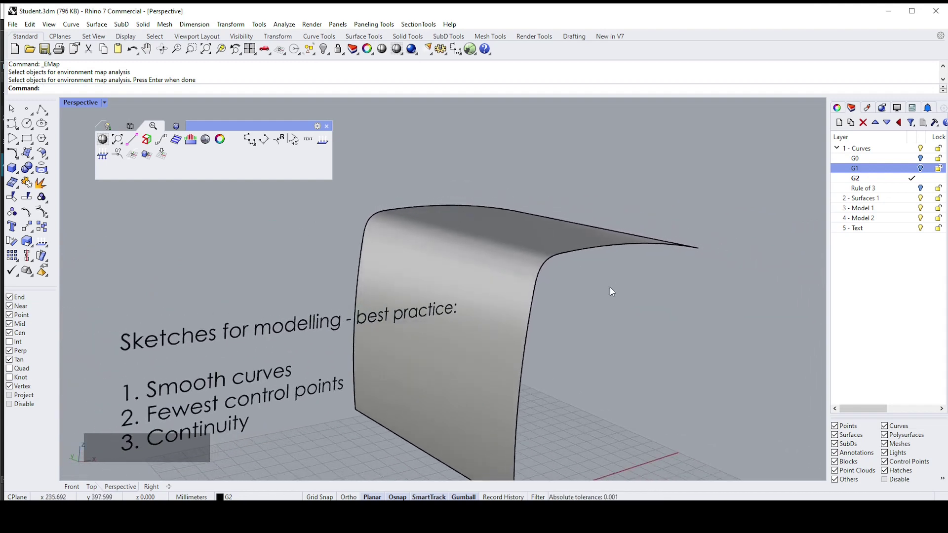